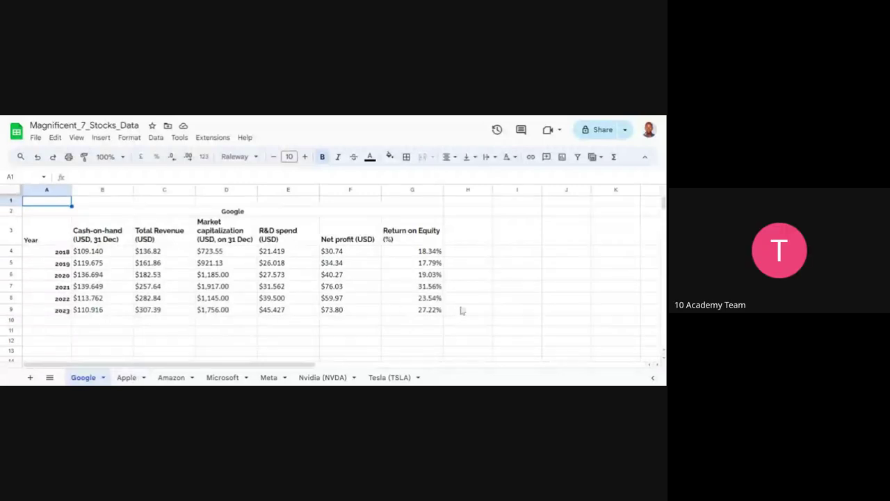
# Insert a chart on the Google sheet from the empty cell H6 beside the data table.
pyautogui.click(478, 279)
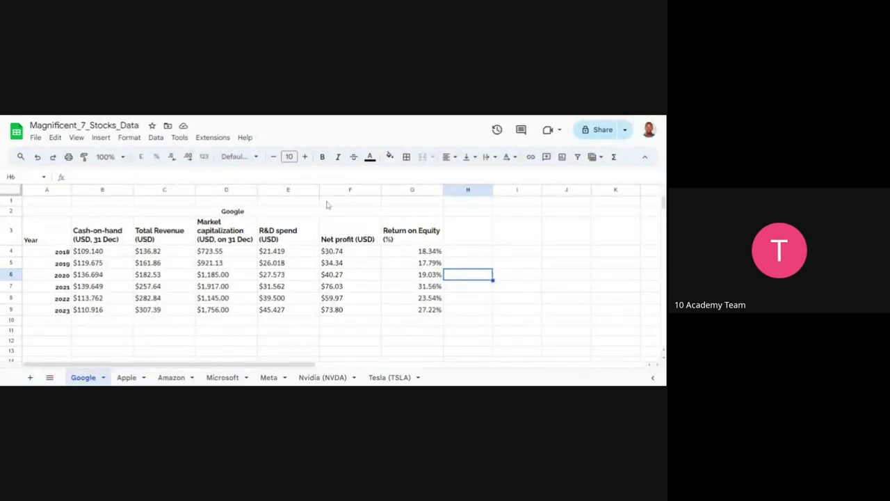
pyautogui.click(102, 138)
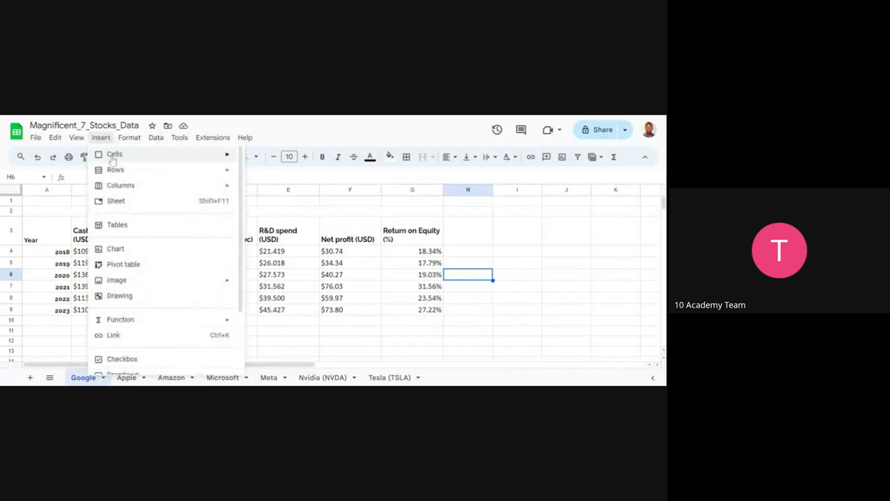
pyautogui.moveTo(116, 169)
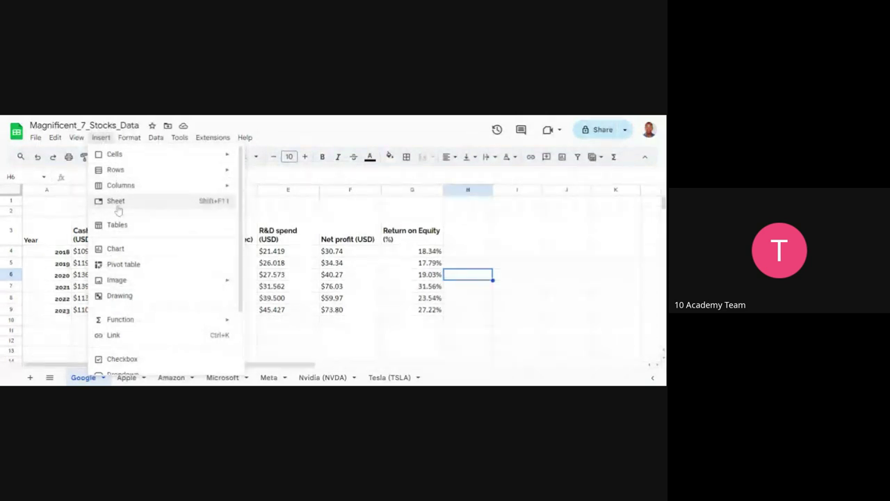
pyautogui.click(119, 250)
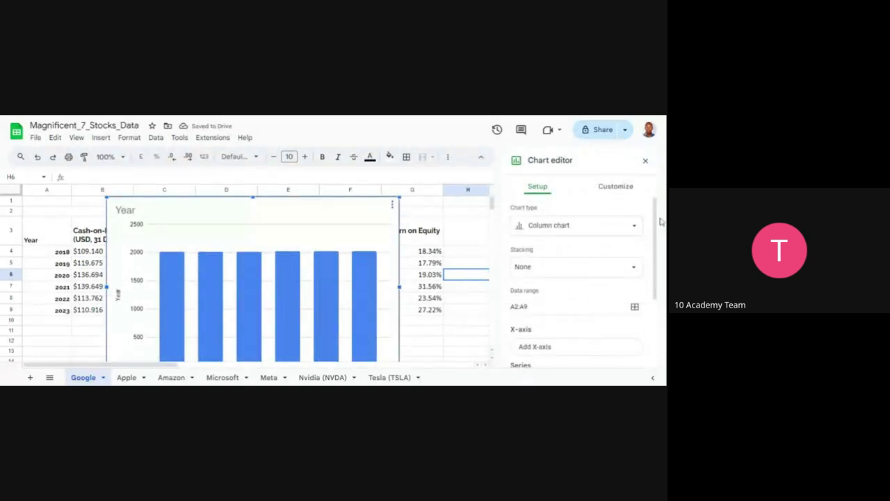
# Examine the new chart's setup options, including chart type, stacking, data range, X-axis, series and header settings.
pyautogui.scroll(-1, 655, 222)
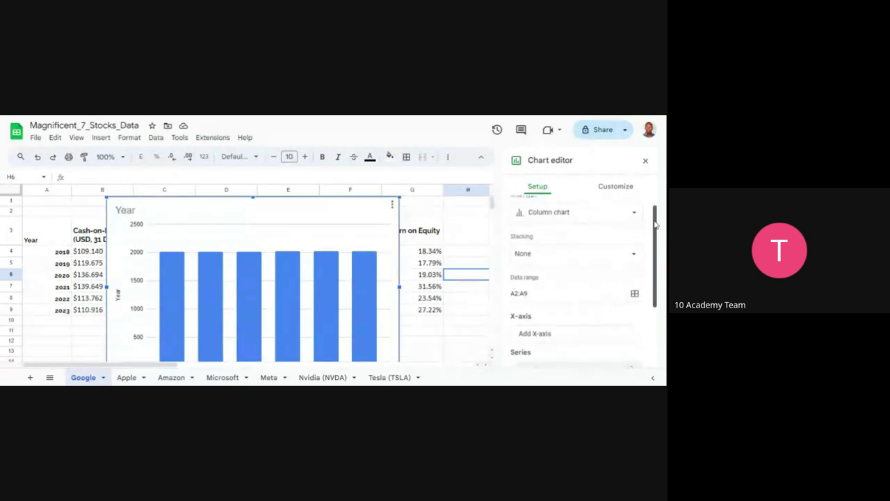
pyautogui.scroll(-1, 656, 224)
pyautogui.scroll(2, 655, 224)
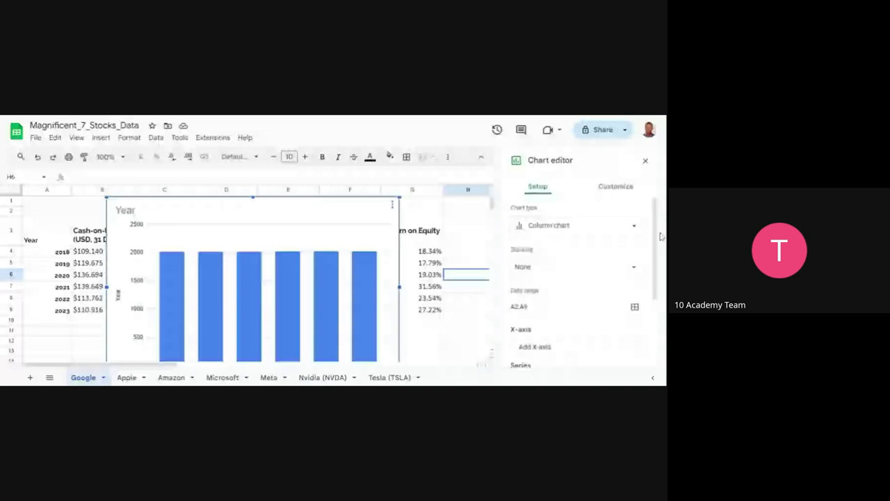
pyautogui.moveTo(661, 237); pyautogui.dragTo(666, 314)
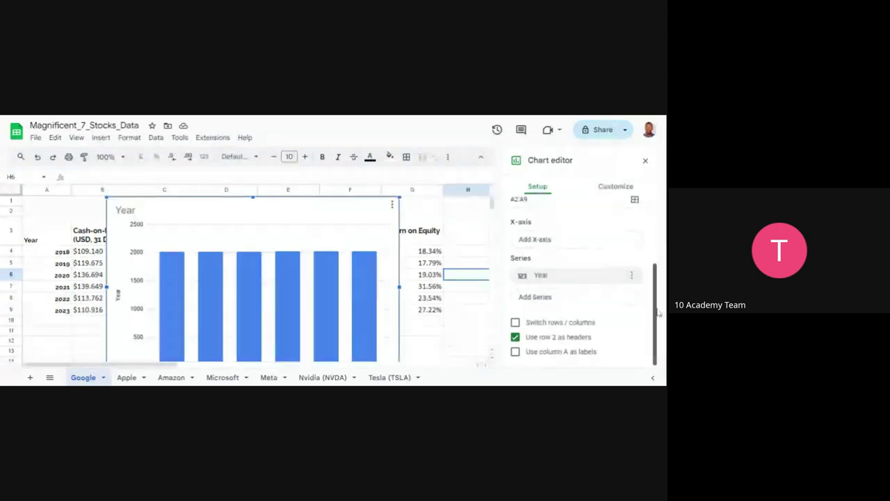
pyautogui.scroll(2, 658, 292)
pyautogui.moveTo(658, 256)
pyautogui.mouseDown()
pyautogui.moveTo(662, 244)
pyautogui.moveTo(665, 271)
pyautogui.mouseUp()
pyautogui.scroll(3, 664, 271)
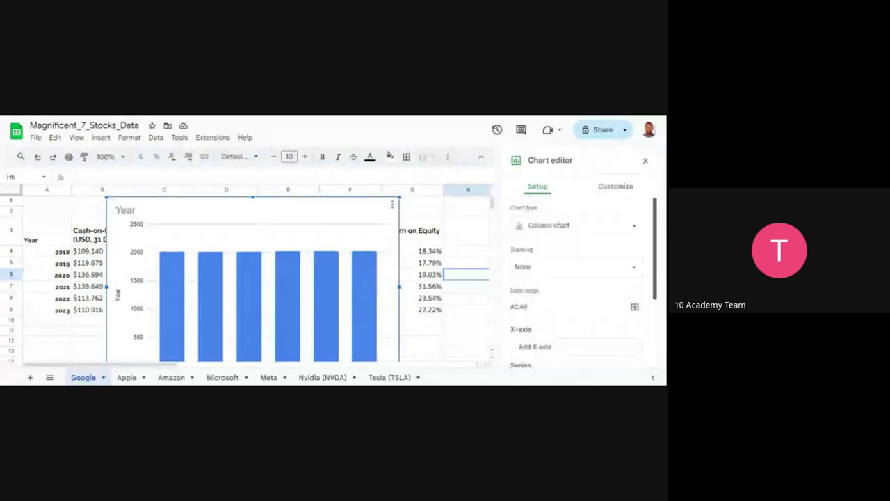
pyautogui.scroll(-3, 666, 293)
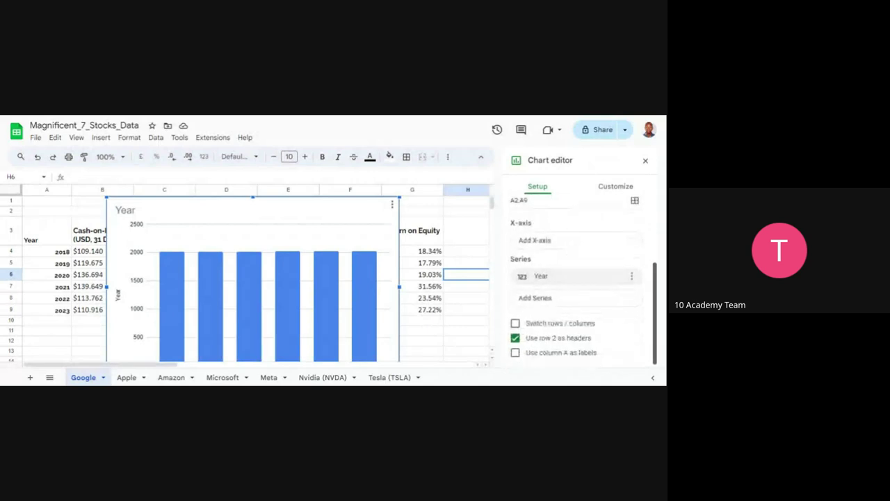
pyautogui.scroll(3, 578, 278)
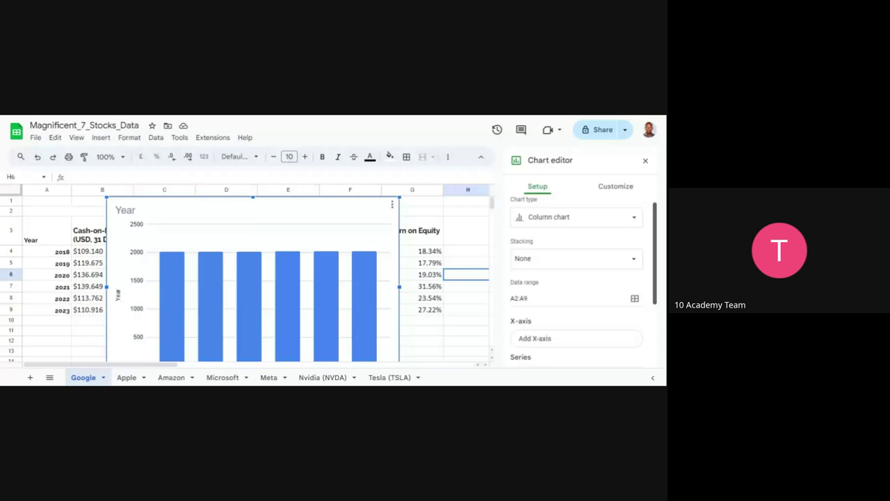
pyautogui.scroll(1, 518, 284)
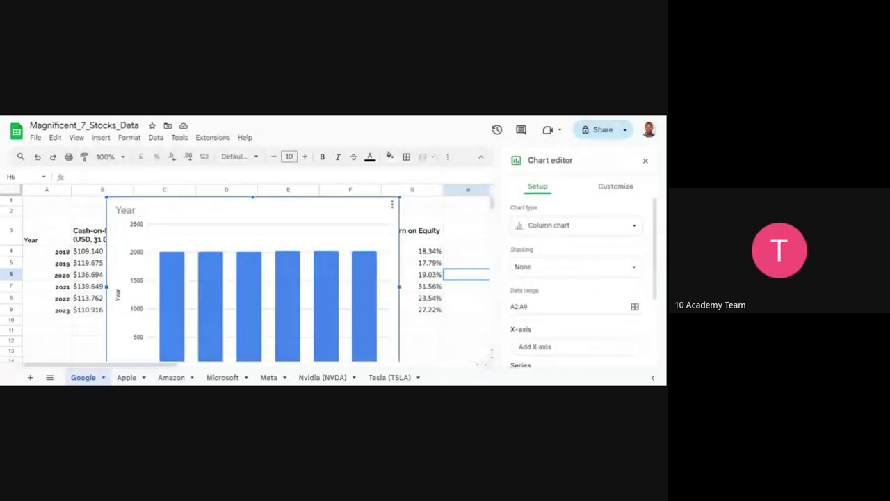
# Open the chart's data range selection and add Google's cash-on-hand values B4:B9 as a second range.
pyautogui.click(557, 306)
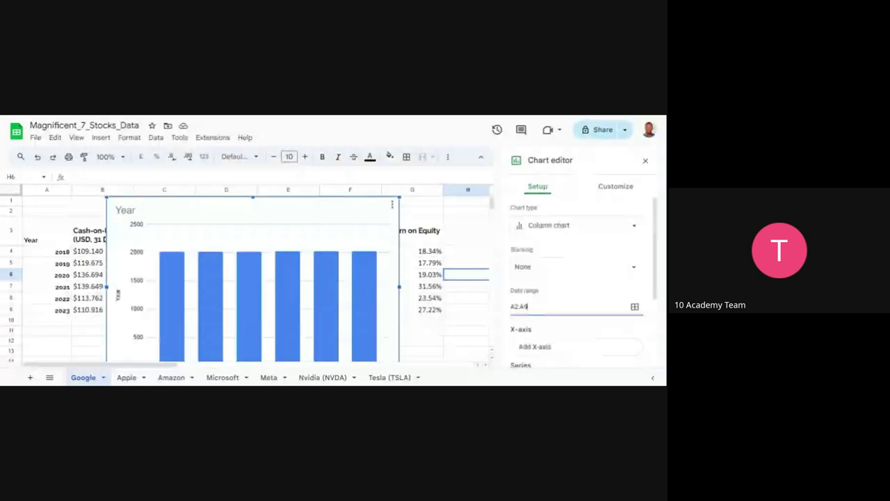
pyautogui.click(635, 307)
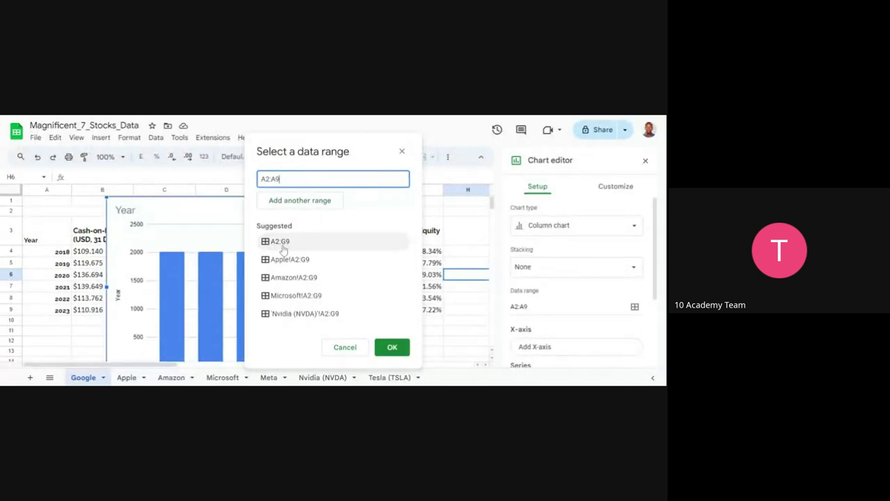
pyautogui.click(289, 201)
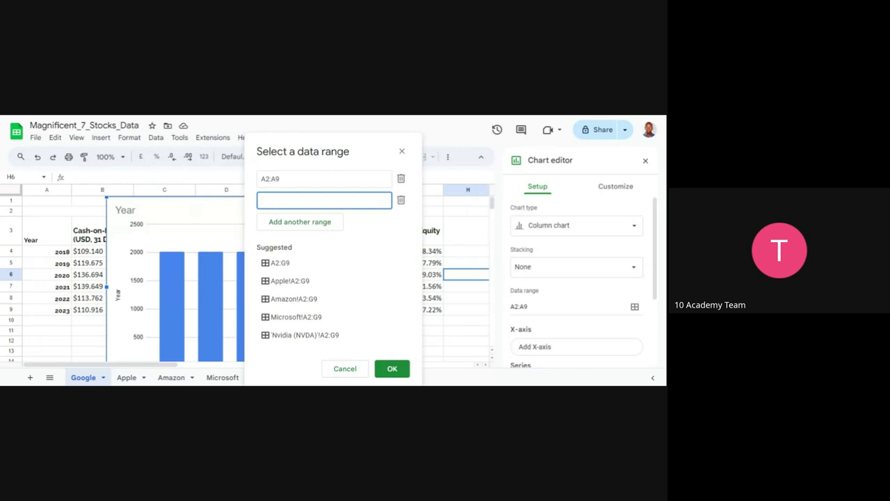
pyautogui.click(88, 252)
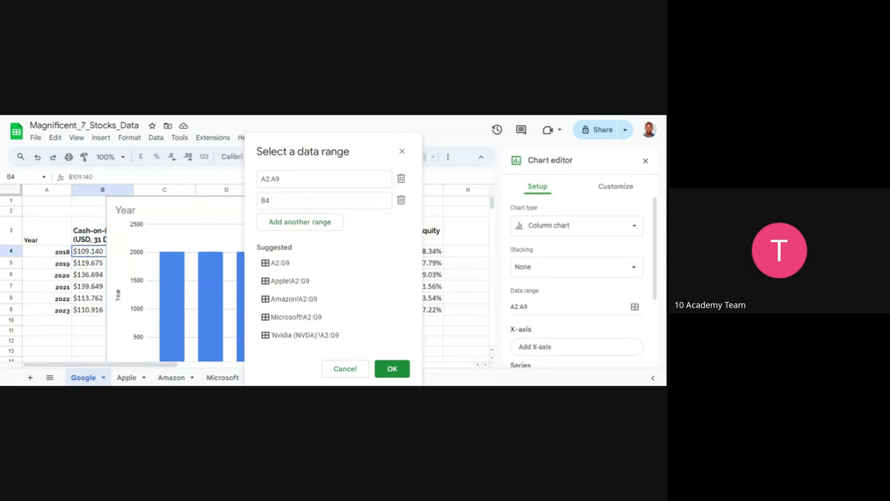
pyautogui.hotkey('shift', 'Down')
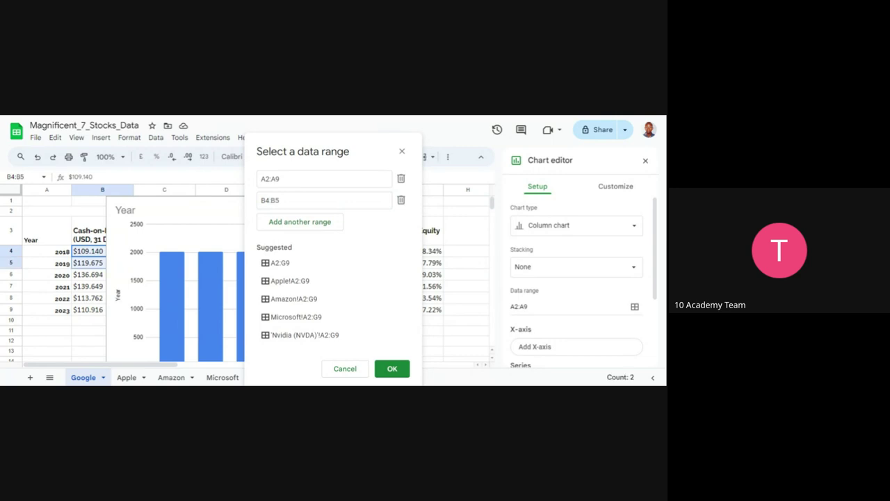
pyautogui.hotkey('shift', 'Down')
pyautogui.hotkey('shift', 'Down')
pyautogui.hotkey('shift', 'Down')
pyautogui.hotkey('shift', 'Down')
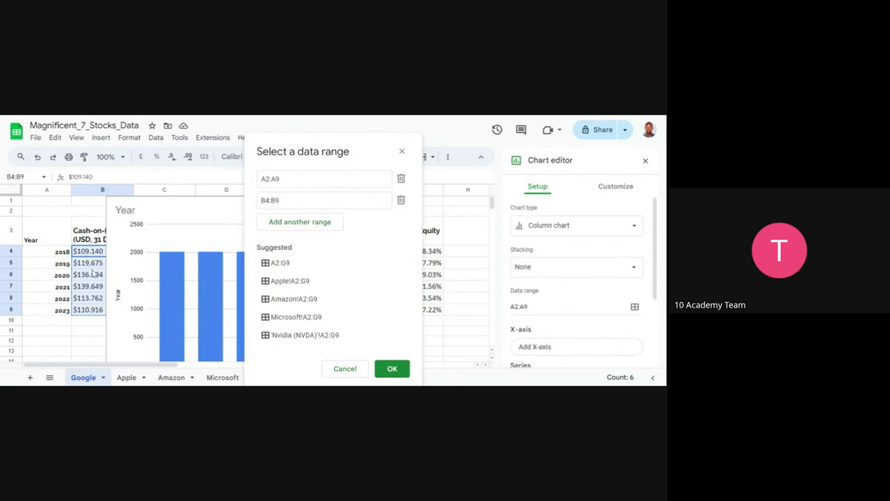
# Add the cash-on-hand values B4:B9 from the Apple sheet as another chart data range.
pyautogui.click(300, 222)
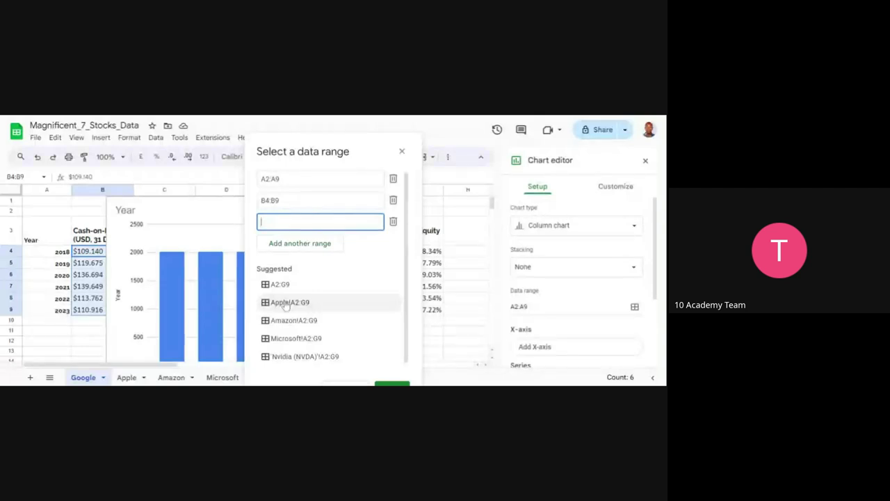
pyautogui.click(126, 379)
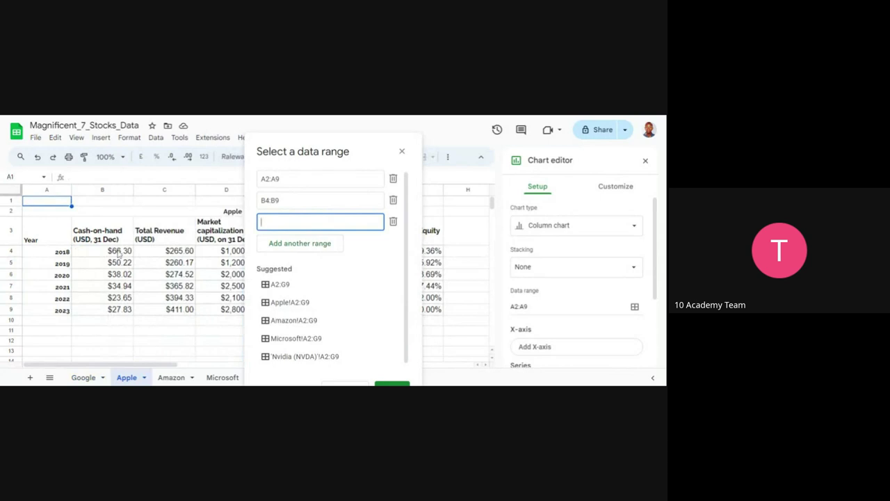
pyautogui.click(101, 251)
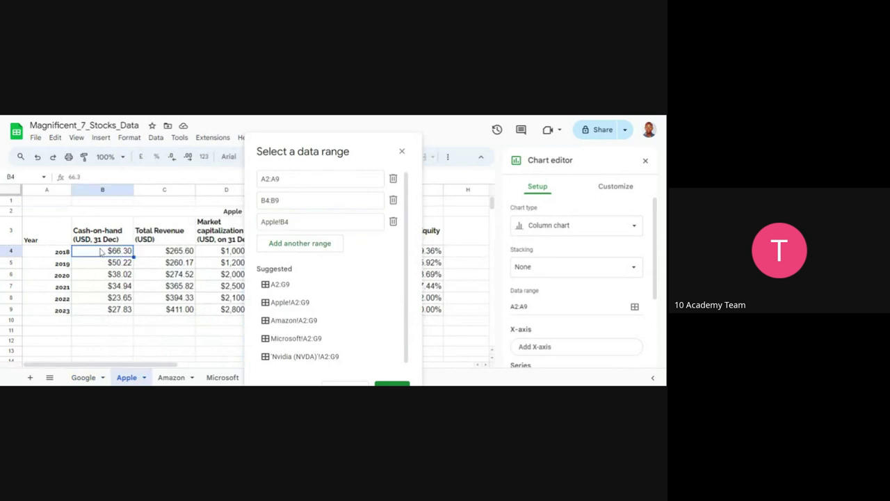
pyautogui.moveTo(101, 252); pyautogui.dragTo(104, 310)
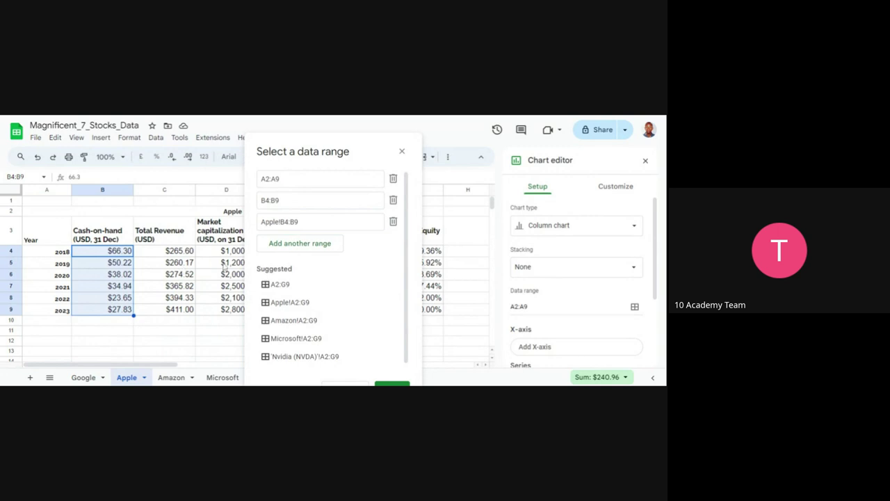
# Add the cash-on-hand values B4:B9 from the Amazon sheet as another chart data range.
pyautogui.click(300, 245)
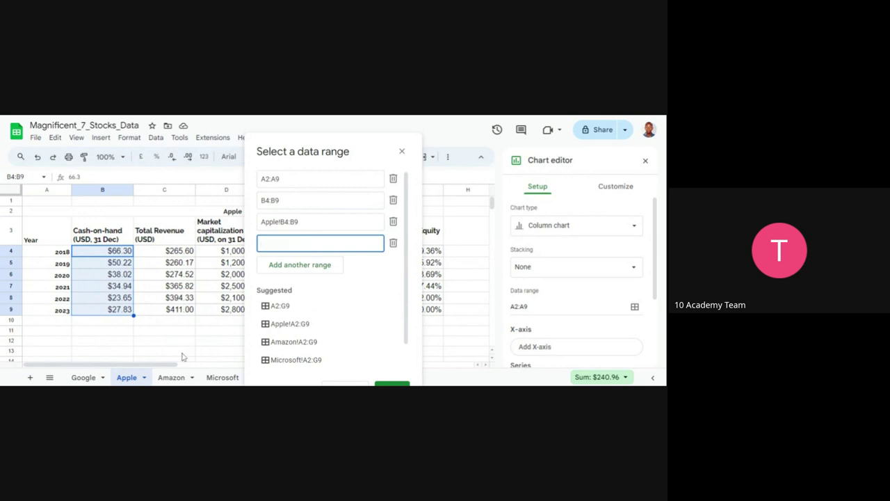
pyautogui.click(169, 379)
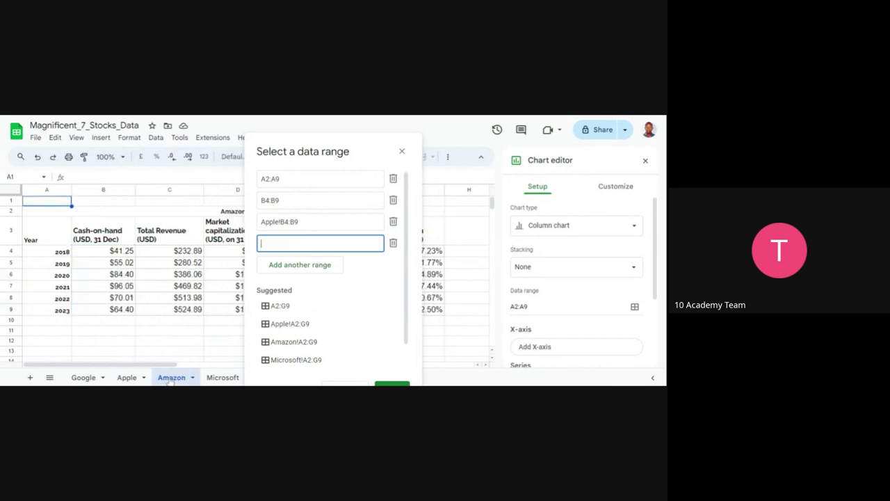
pyautogui.click(107, 256)
pyautogui.moveTo(107, 258); pyautogui.dragTo(104, 310)
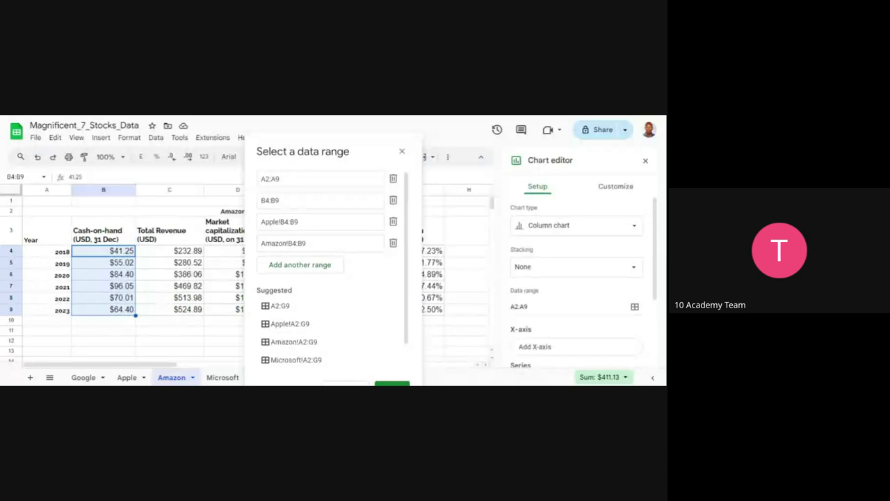
# Add the cash-on-hand values B4:B9 from the Microsoft sheet as another chart data range.
pyautogui.click(300, 265)
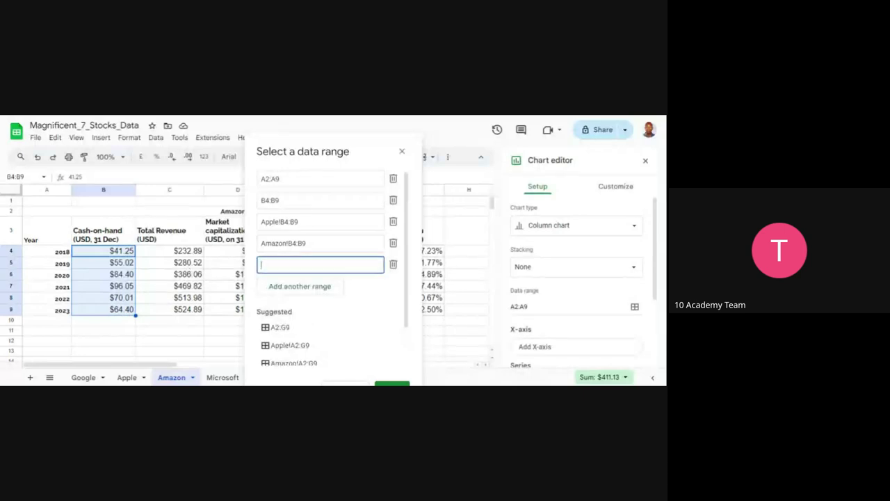
pyautogui.click(223, 377)
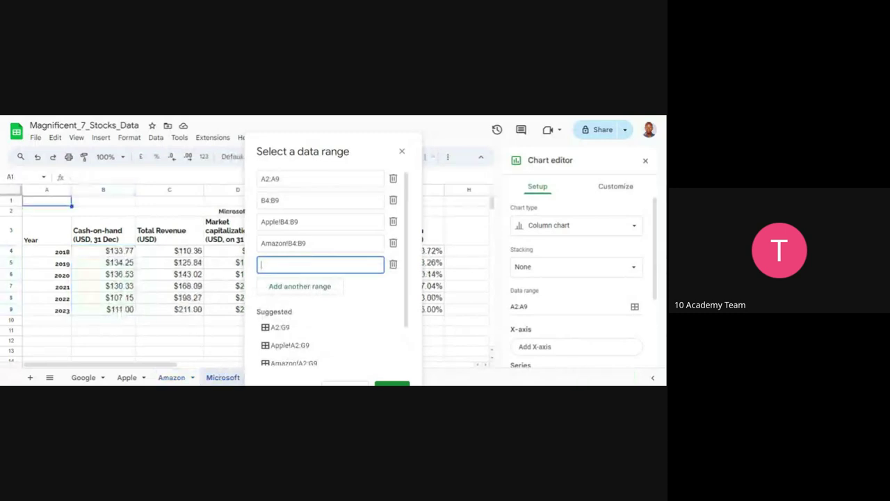
pyautogui.click(104, 252)
pyautogui.moveTo(105, 254); pyautogui.dragTo(104, 310)
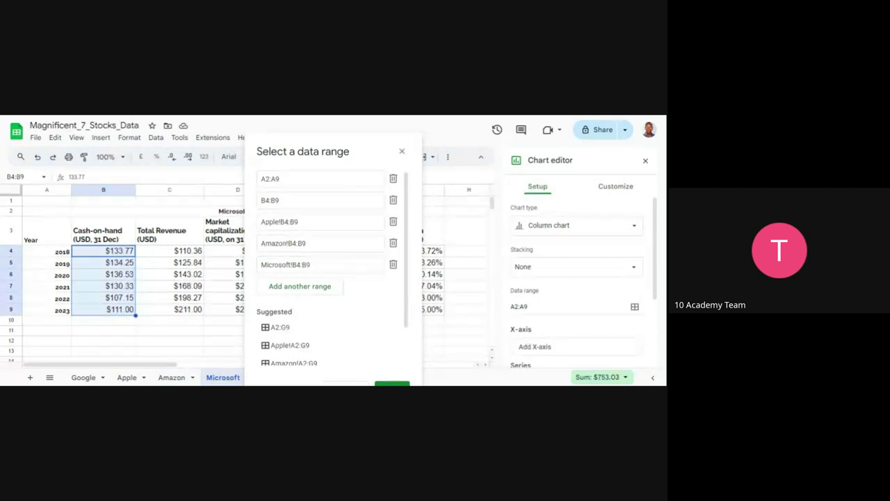
# Move the data range dialog clear of the sheet and add Meta's cash-on-hand values B4:B9 as another range.
pyautogui.click(301, 287)
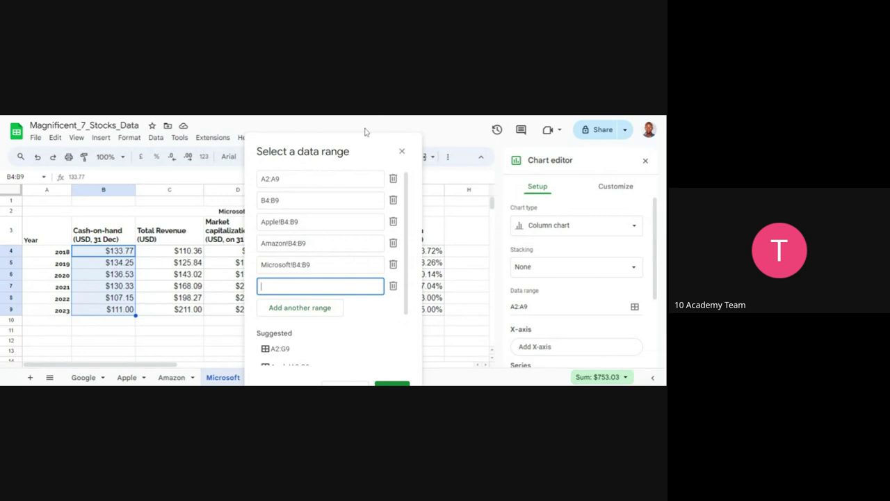
pyautogui.moveTo(364, 149); pyautogui.dragTo(560, 144)
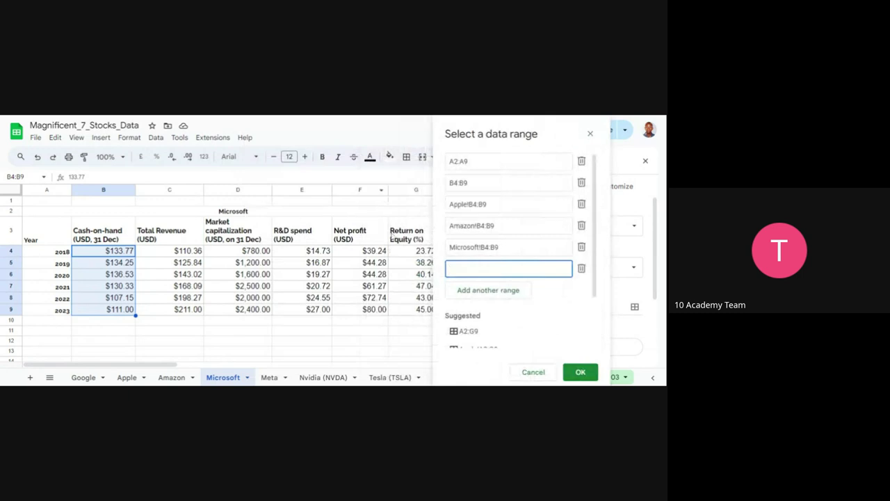
pyautogui.click(269, 379)
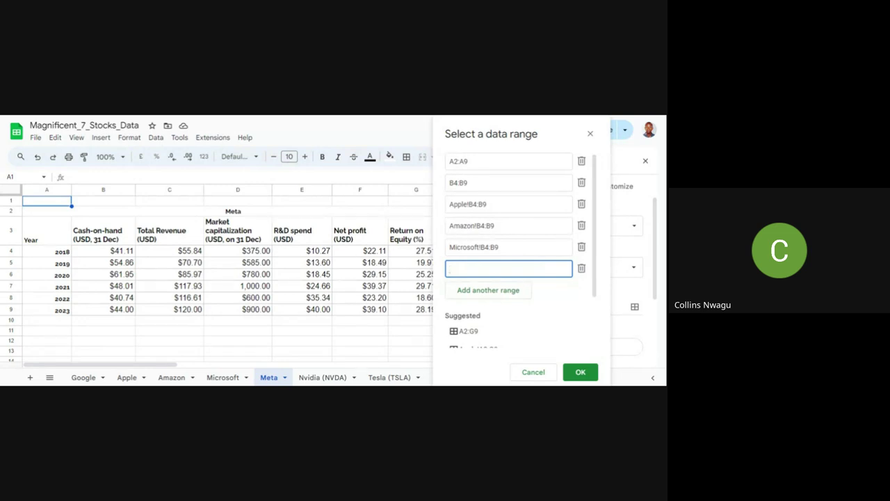
pyautogui.click(99, 255)
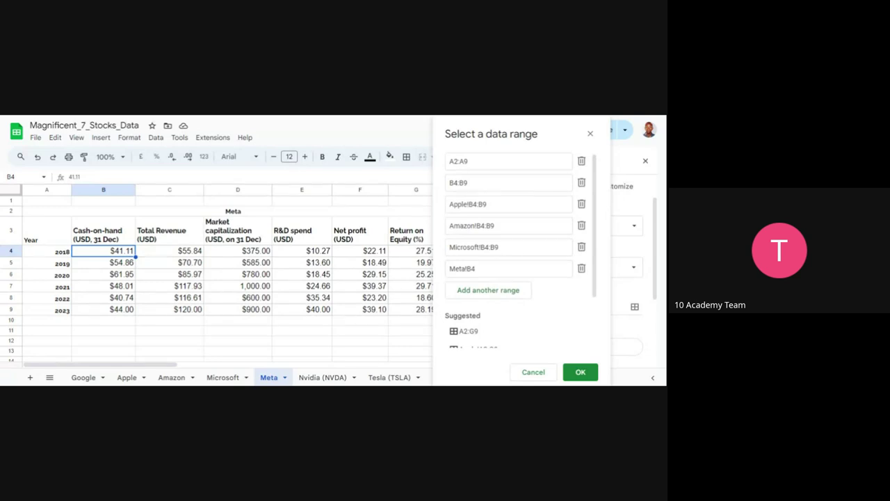
pyautogui.hotkey('shift', 'Down')
pyautogui.hotkey('shift', 'Down')
pyautogui.hotkey('shift', 'Down')
pyautogui.hotkey('shift', 'Down')
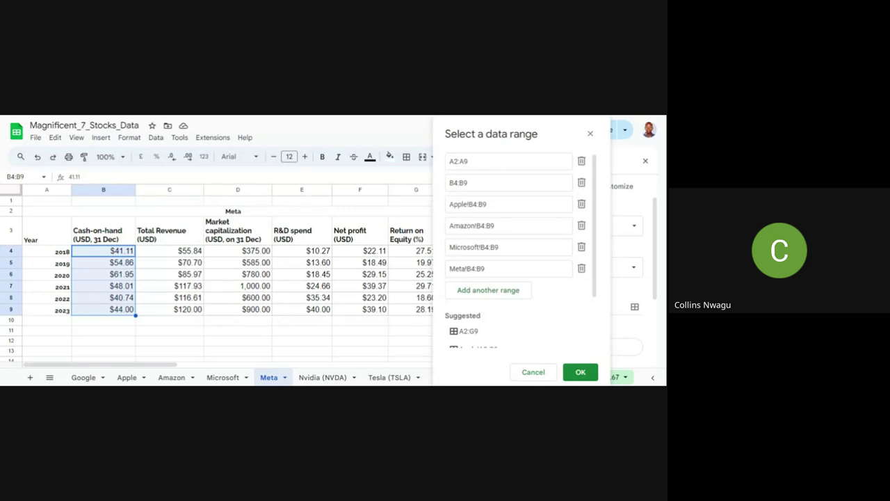
# Add the cash-on-hand values B4:B9 from the Nvidia (NVDA) sheet as another chart data range.
pyautogui.click(492, 298)
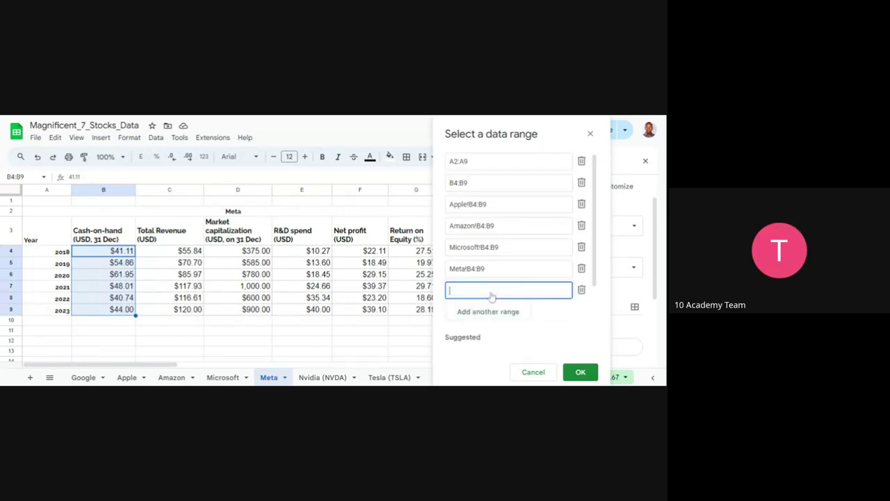
pyautogui.click(324, 379)
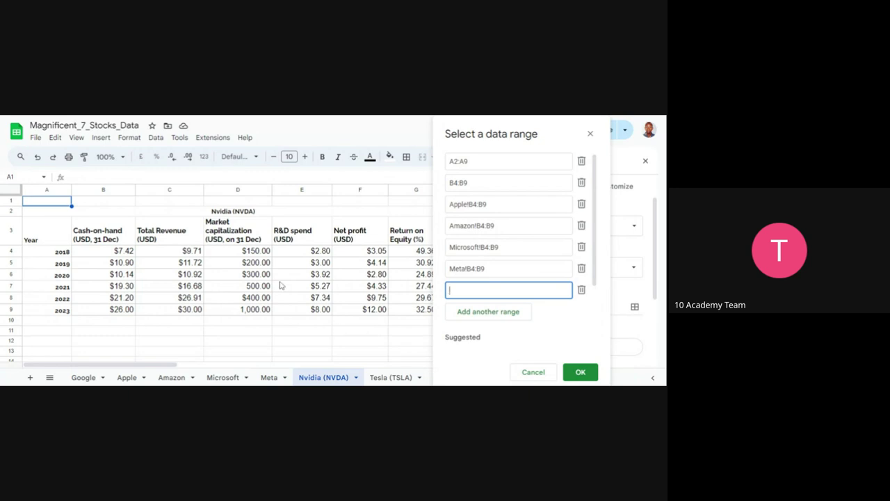
pyautogui.click(94, 252)
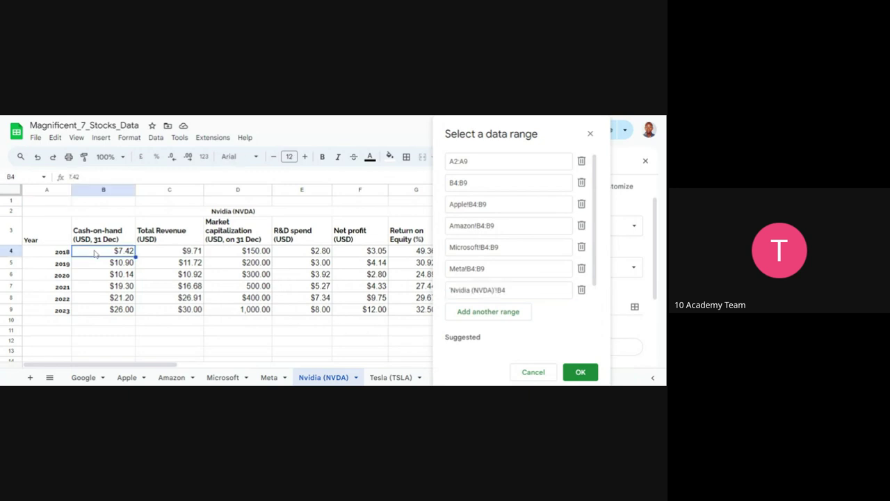
pyautogui.moveTo(93, 253); pyautogui.dragTo(104, 310)
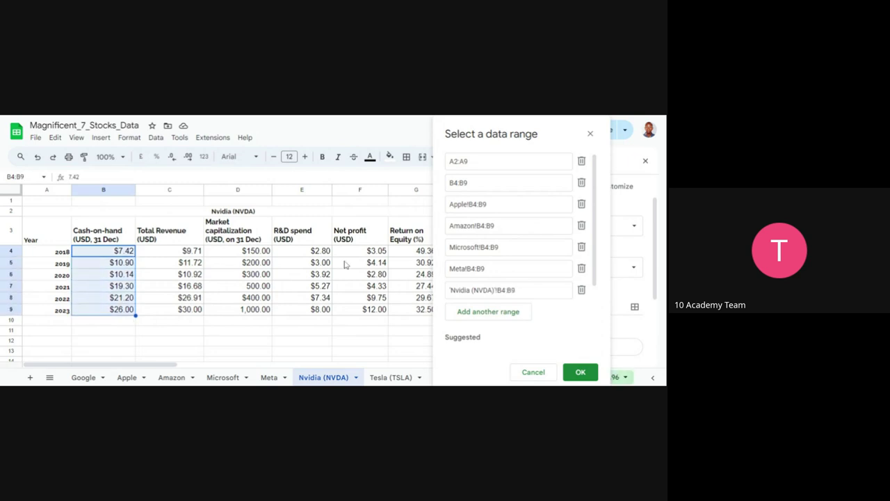
# Add the cash-on-hand values B4:B9 from the Tesla (TSLA) sheet as the last range and apply the data range selection.
pyautogui.click(502, 313)
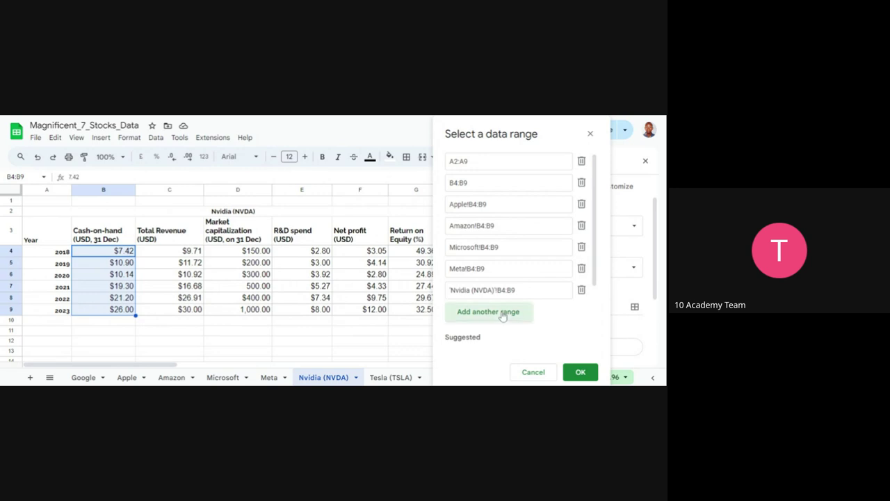
pyautogui.click(375, 380)
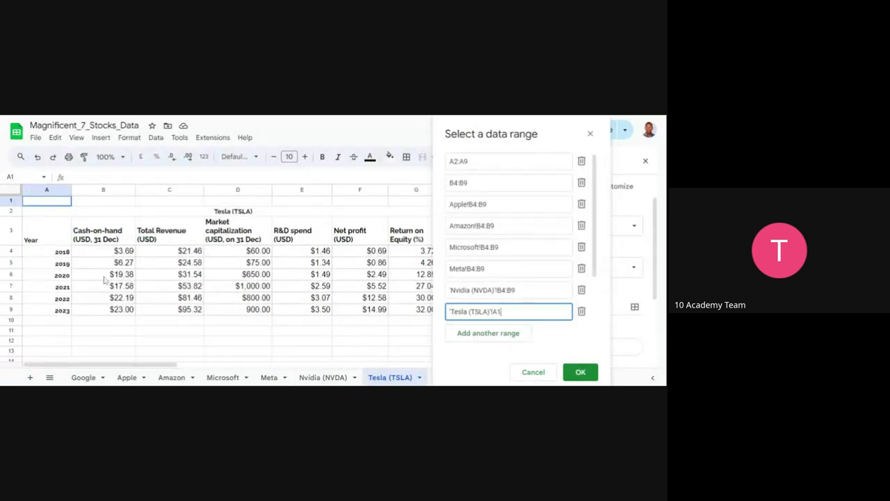
pyautogui.click(112, 254)
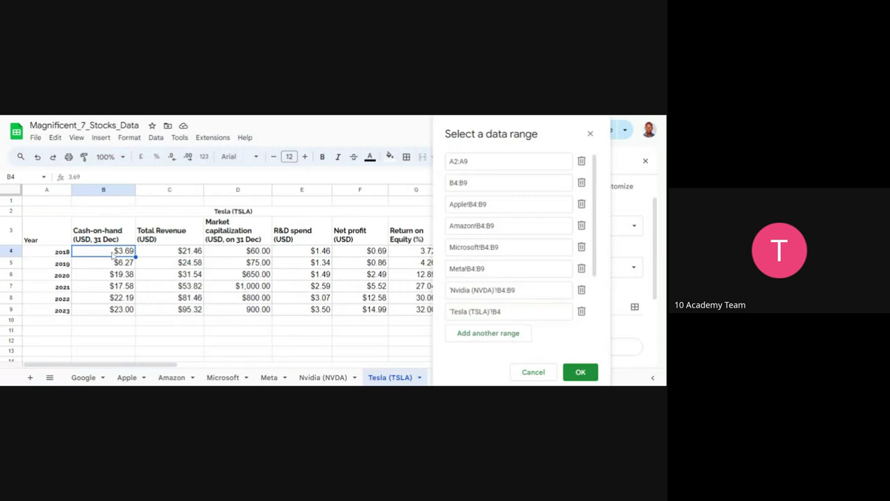
pyautogui.moveTo(113, 255); pyautogui.dragTo(119, 310)
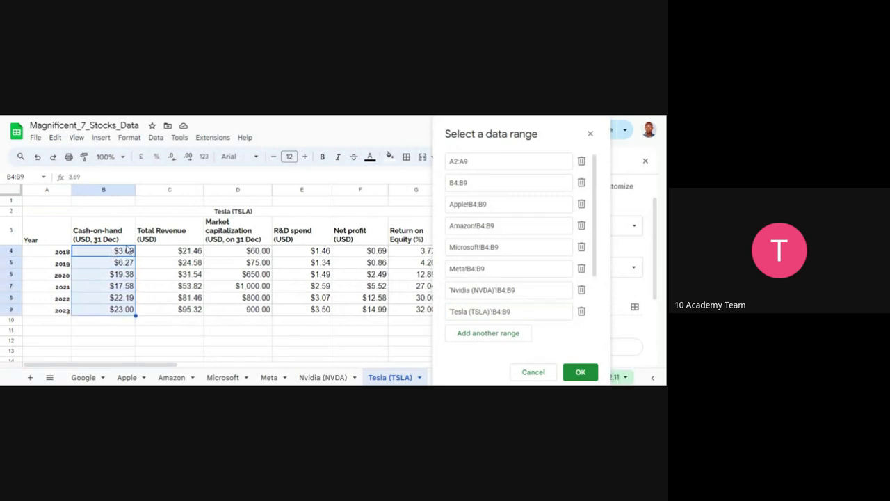
pyautogui.click(580, 374)
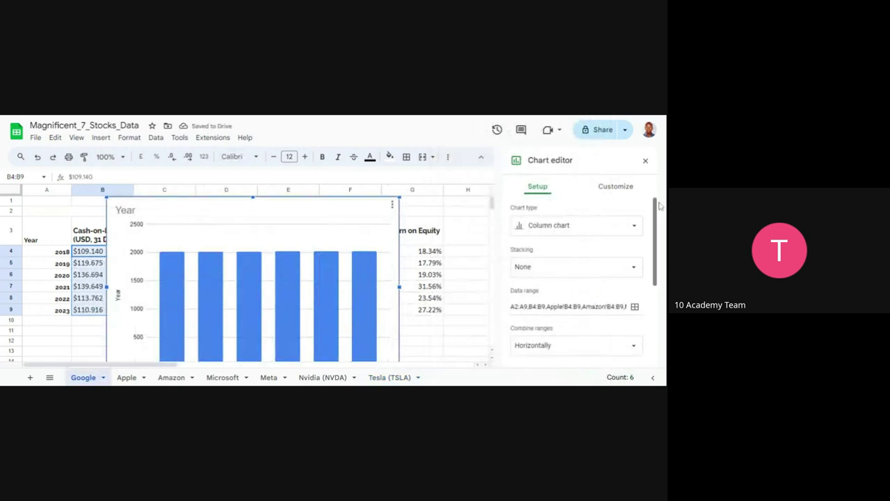
# Add the Apple cash-on-hand column, listed as $50.22, as a series in the chart.
pyautogui.moveTo(654, 206); pyautogui.dragTo(656, 301)
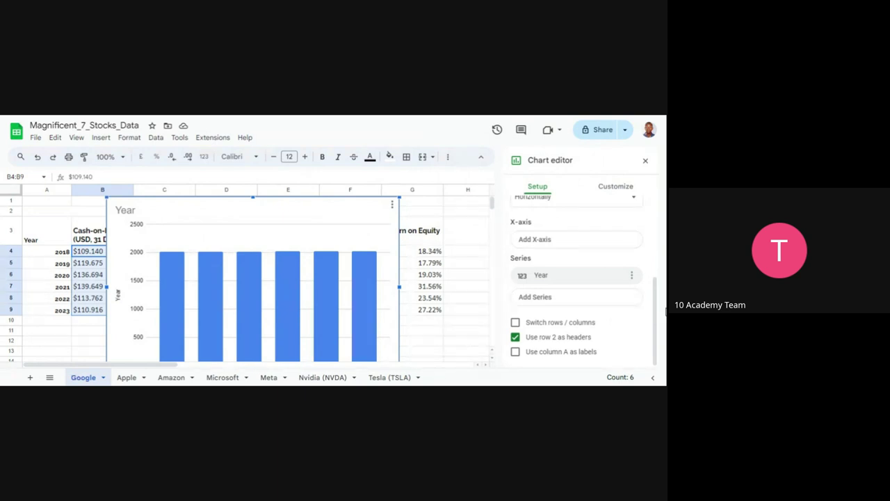
pyautogui.click(556, 300)
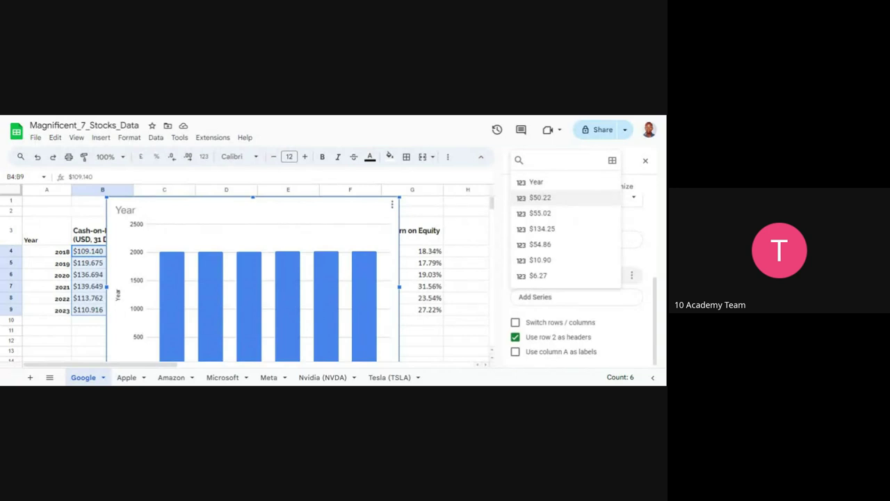
pyautogui.click(539, 199)
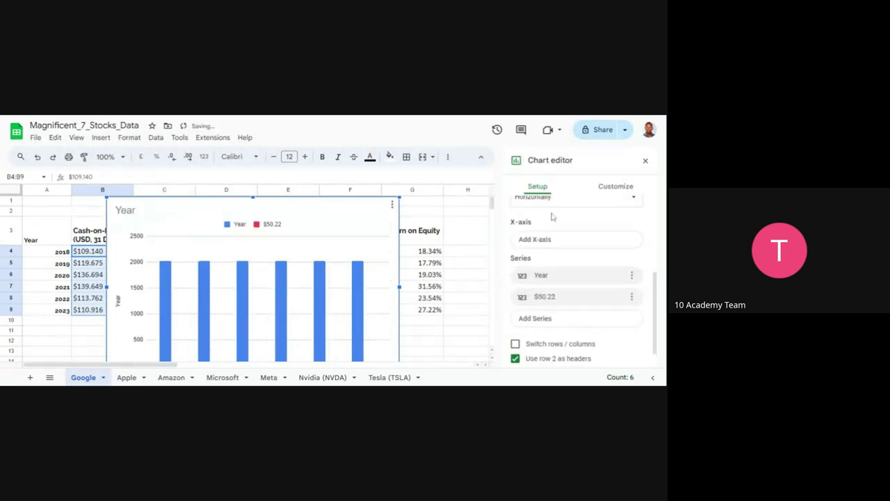
pyautogui.click(555, 319)
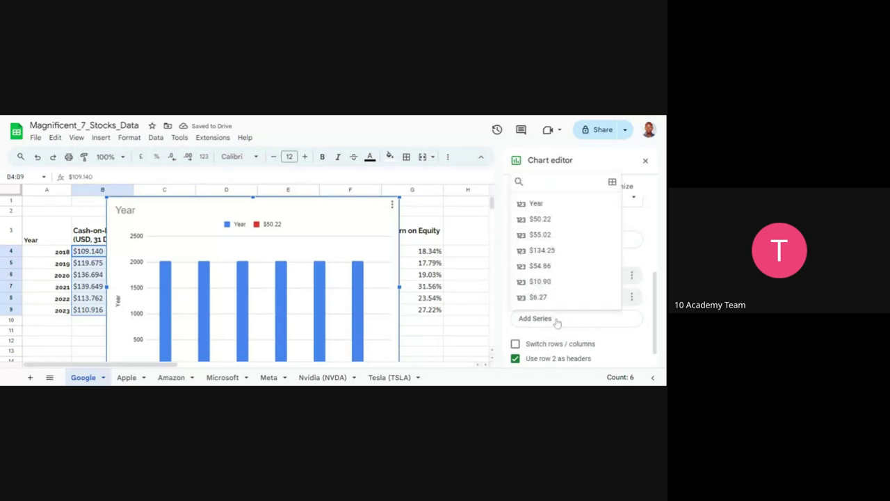
pyautogui.click(540, 219)
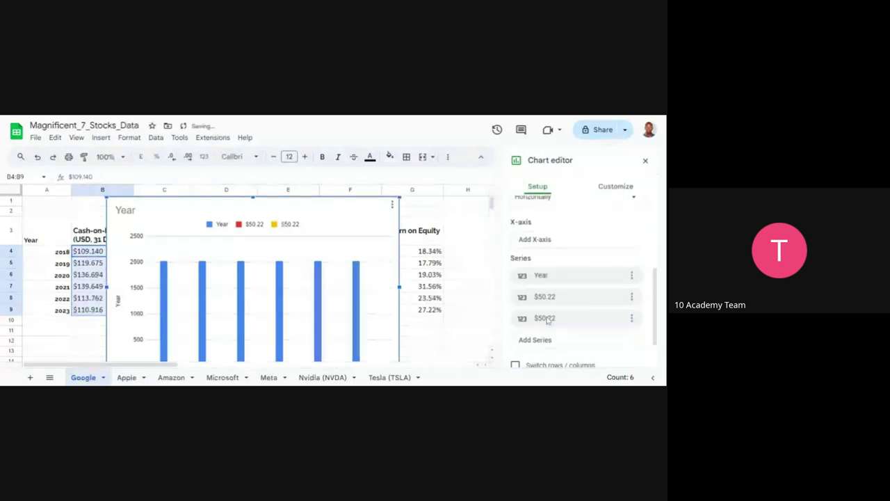
pyautogui.click(546, 343)
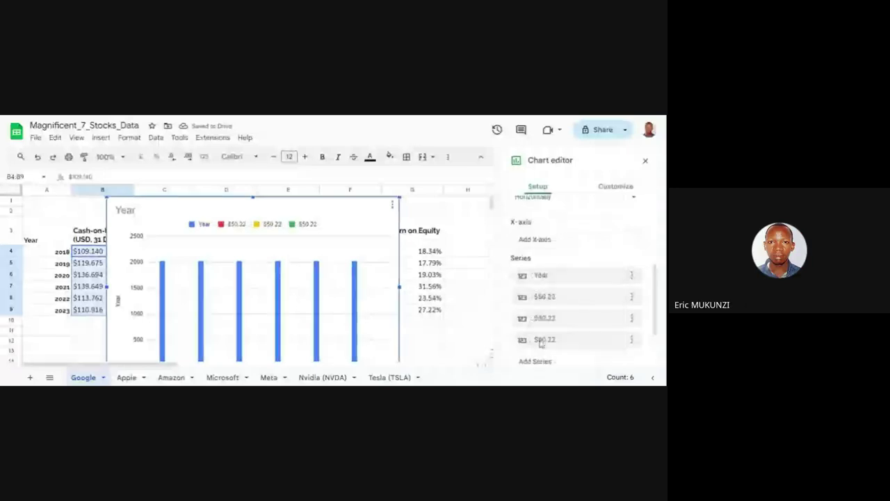
pyautogui.click(632, 297)
pyautogui.click(595, 317)
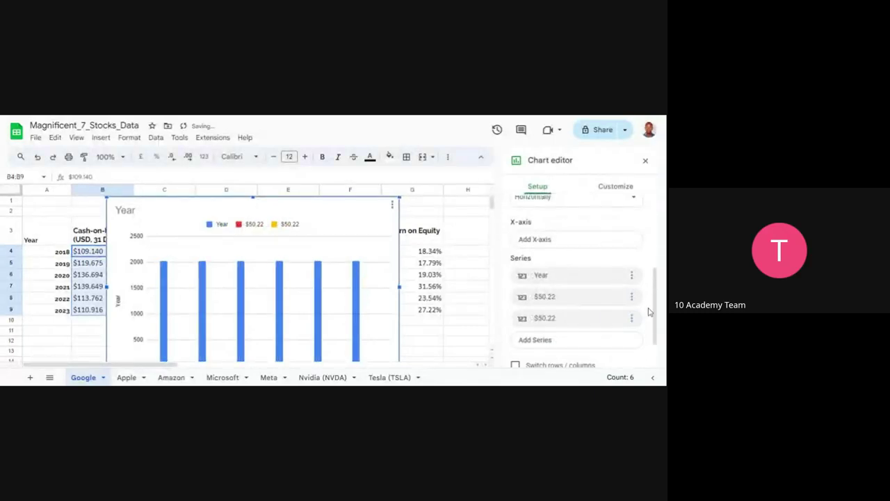
pyautogui.click(631, 297)
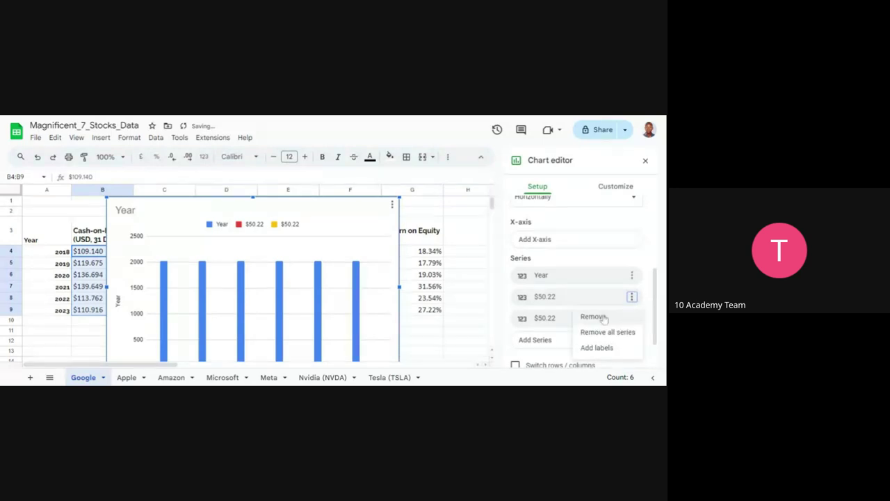
pyautogui.click(602, 317)
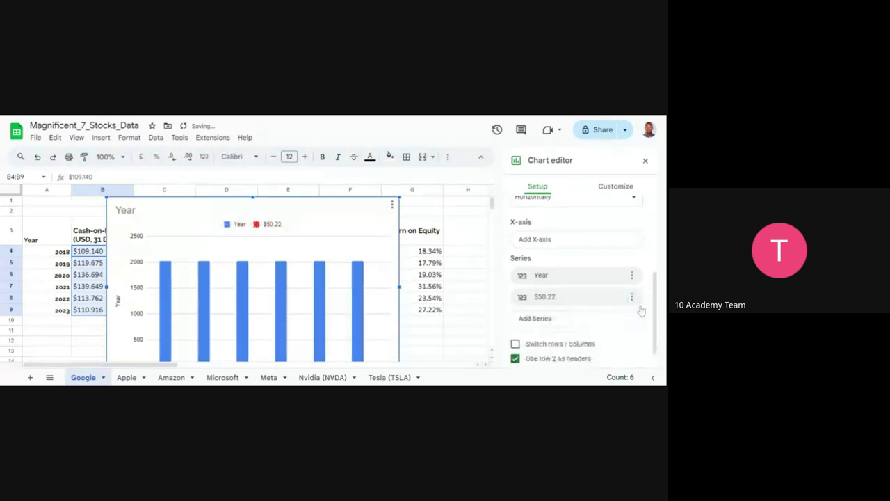
# Add the $55.02, $134.25 and $54.86 columns as further series in the chart.
pyautogui.click(562, 321)
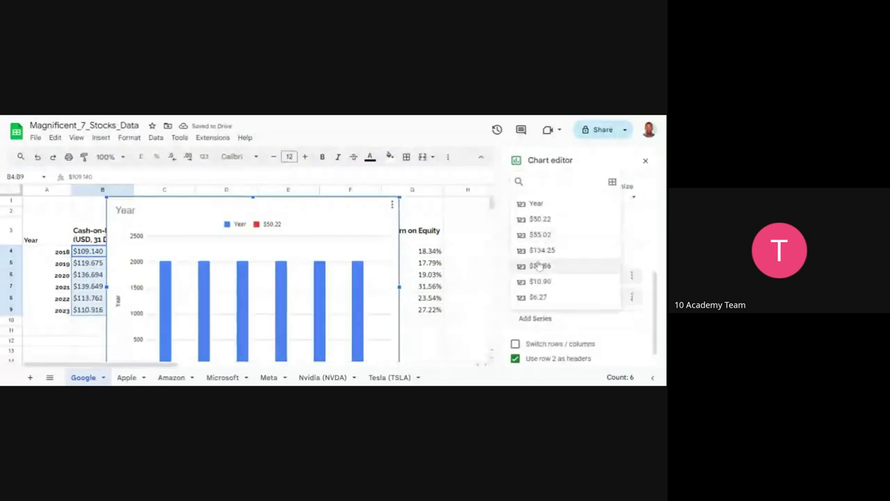
pyautogui.click(540, 234)
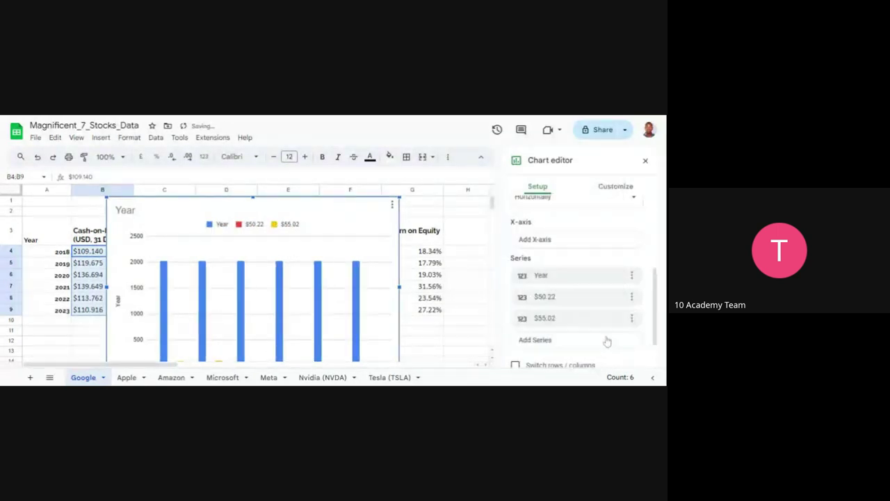
pyautogui.click(594, 341)
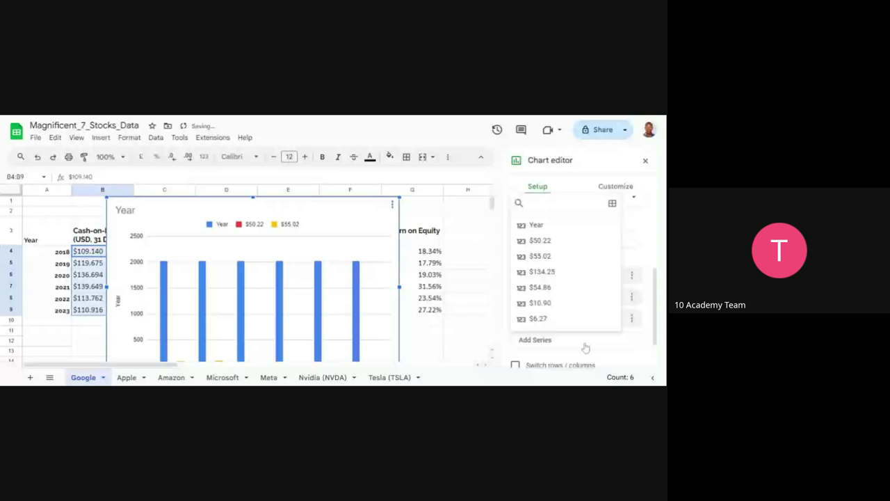
pyautogui.click(541, 276)
pyautogui.click(541, 361)
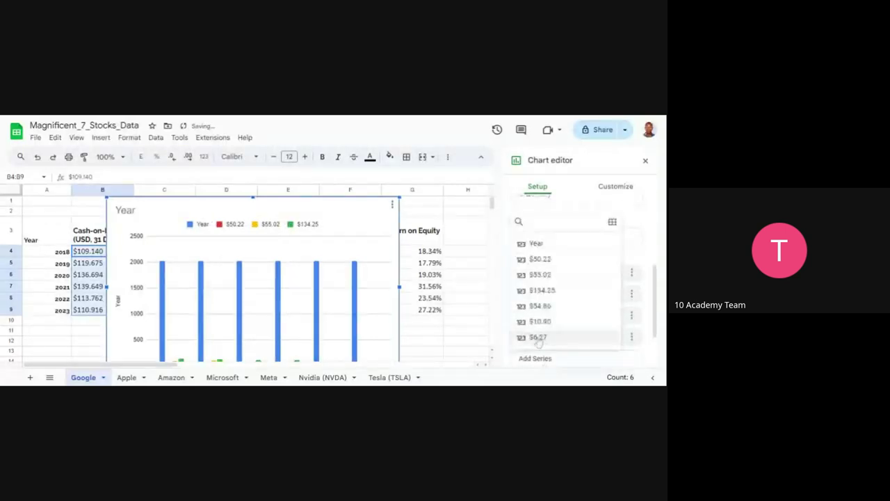
pyautogui.click(539, 305)
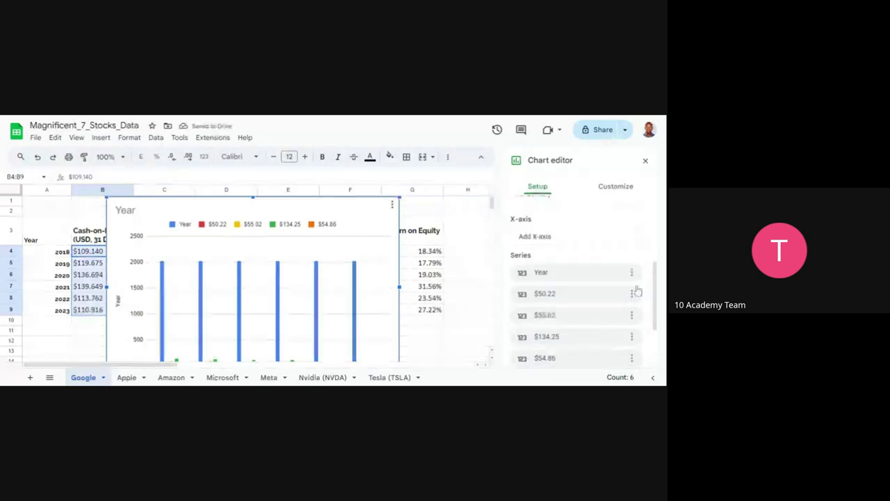
# Add the remaining $10.90 and $6.27 columns as series in the chart.
pyautogui.scroll(-3, 656, 280)
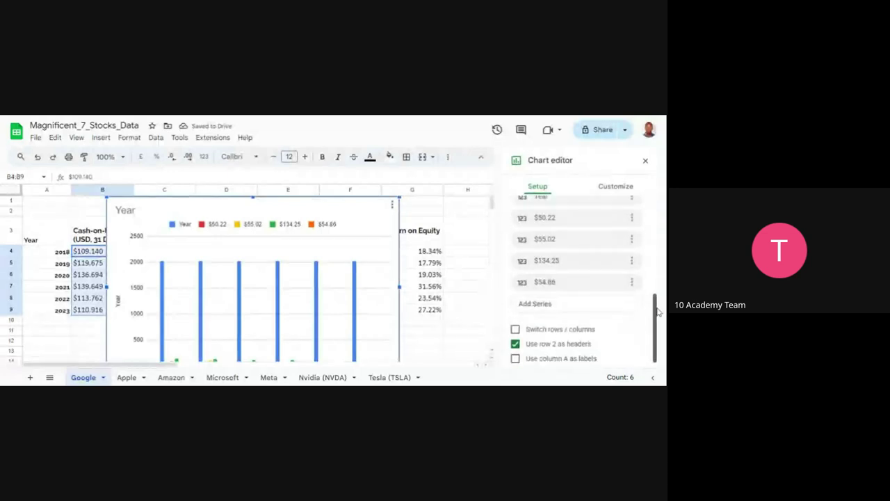
pyautogui.click(558, 310)
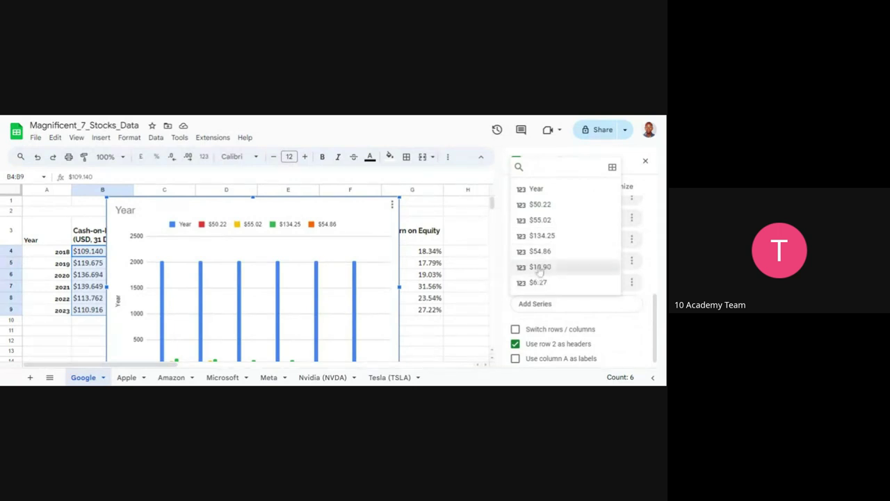
pyautogui.click(540, 267)
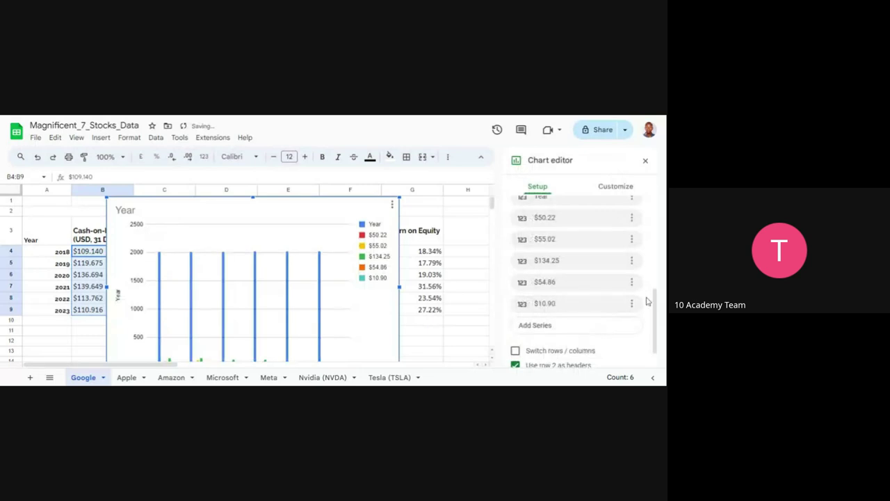
pyautogui.scroll(-1, 661, 350)
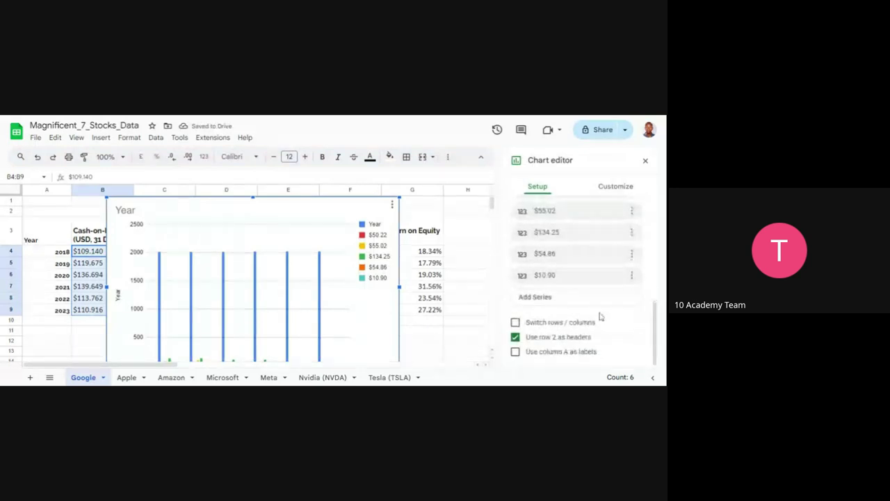
pyautogui.click(574, 299)
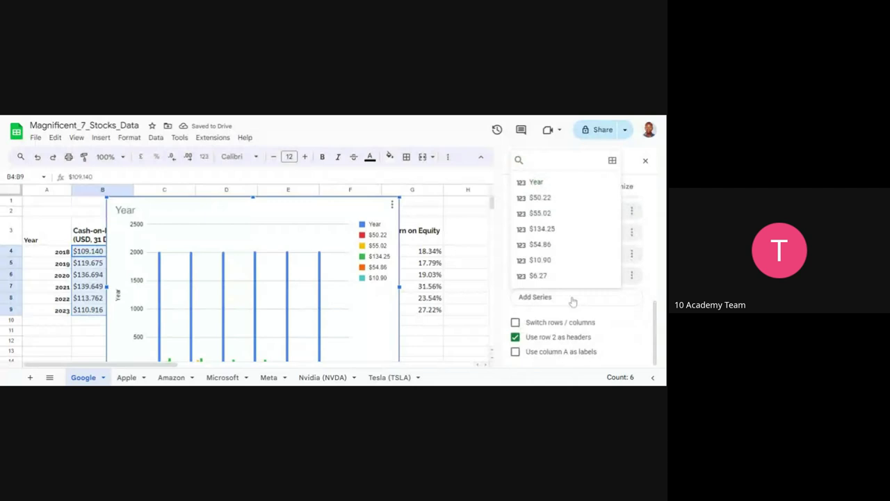
pyautogui.click(536, 276)
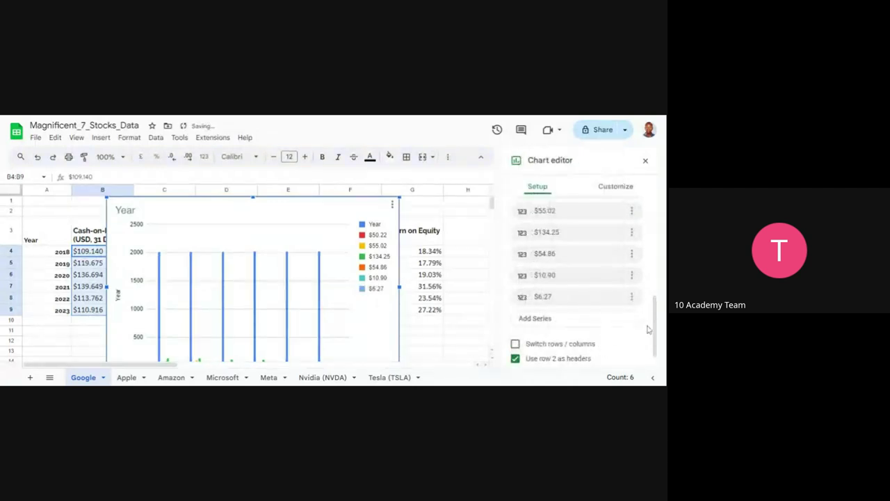
# Remove the Year series from the chart so that only the cash-on-hand series are plotted.
pyautogui.scroll(-1, 654, 325)
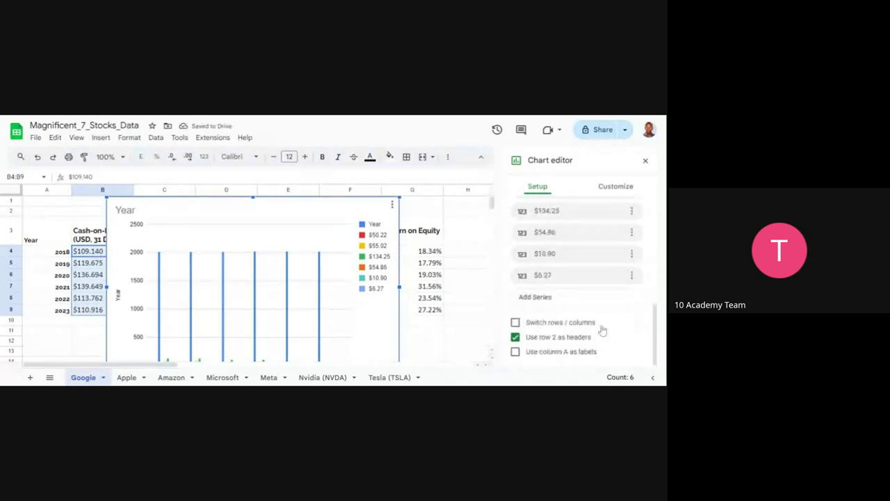
pyautogui.click(551, 299)
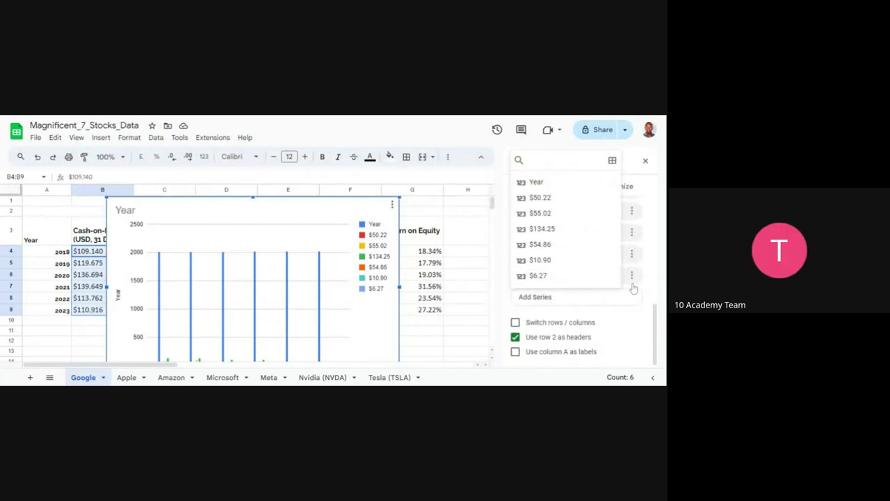
pyautogui.scroll(2, 643, 299)
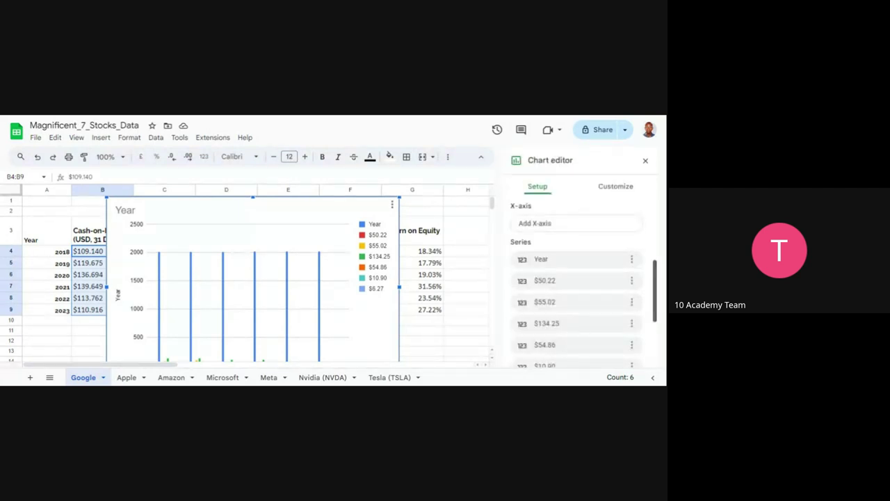
pyautogui.click(632, 259)
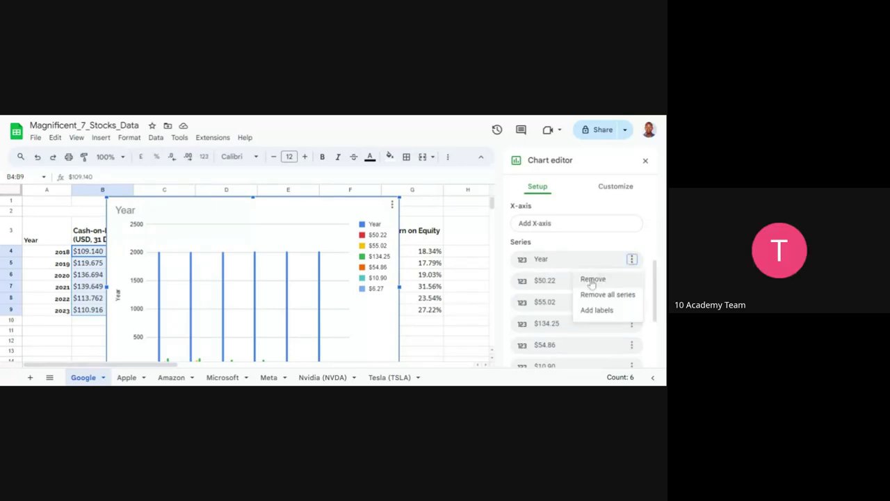
pyautogui.click(592, 280)
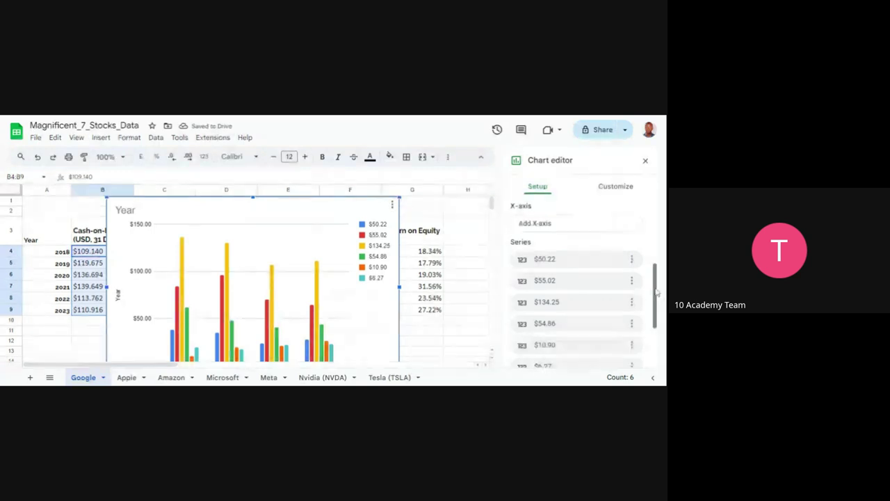
pyautogui.scroll(-1, 656, 293)
pyautogui.scroll(1, 578, 232)
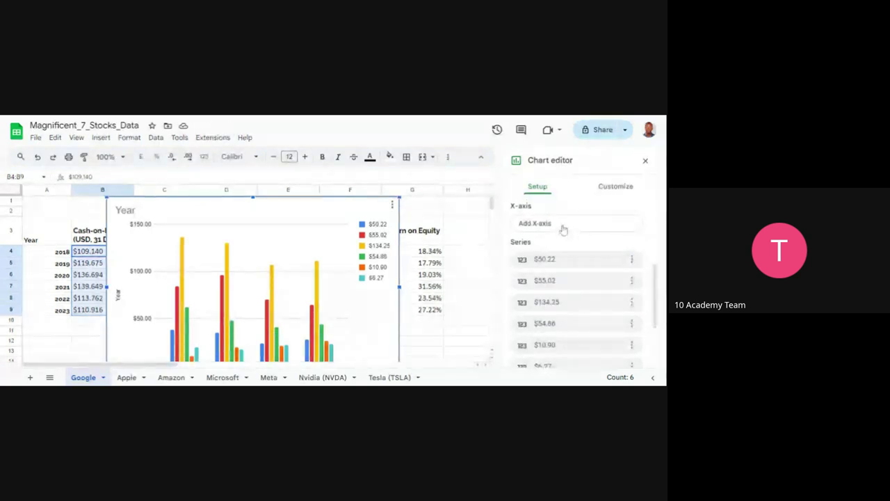
# Set Year as the chart's X-axis and change the chart type to a line chart.
pyautogui.click(562, 224)
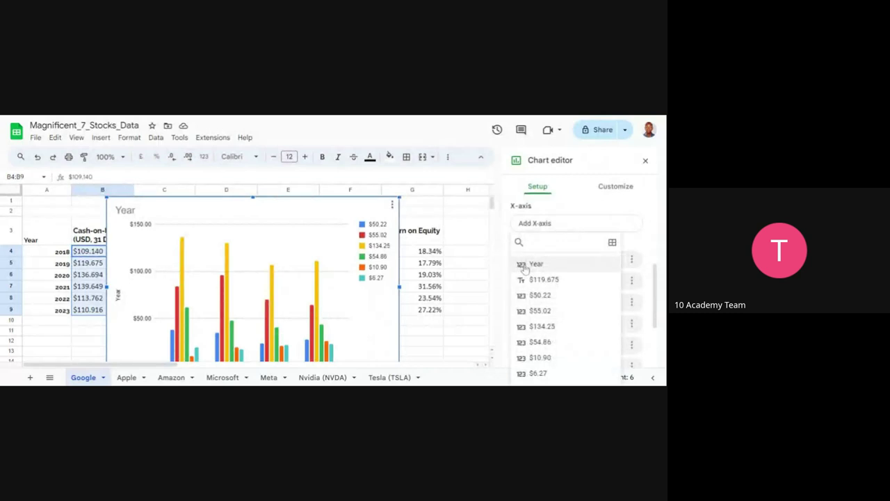
pyautogui.click(529, 265)
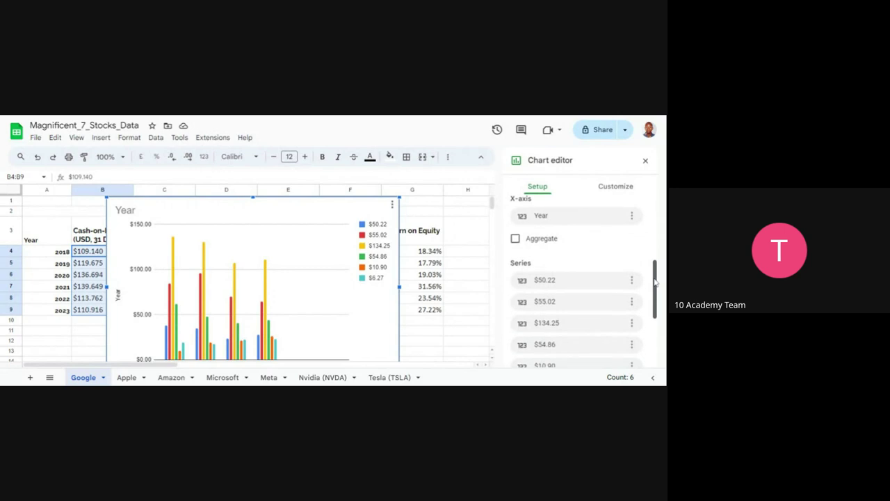
pyautogui.moveTo(655, 278); pyautogui.dragTo(657, 216)
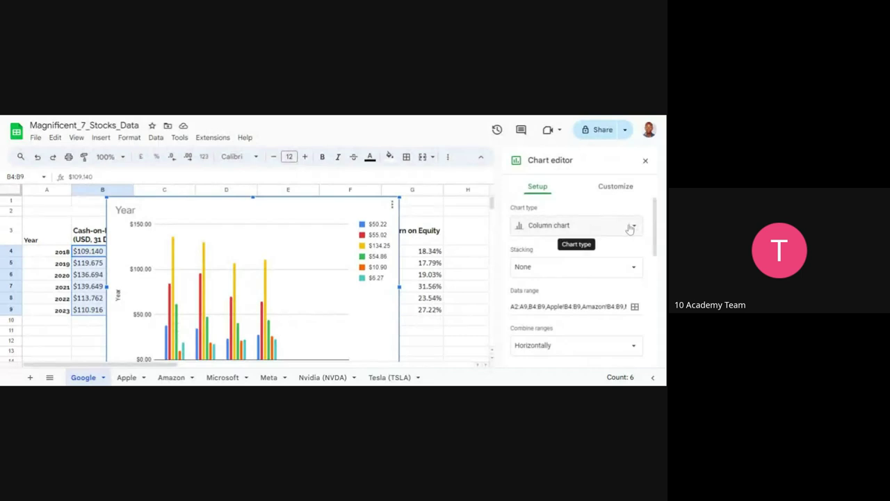
pyautogui.click(632, 228)
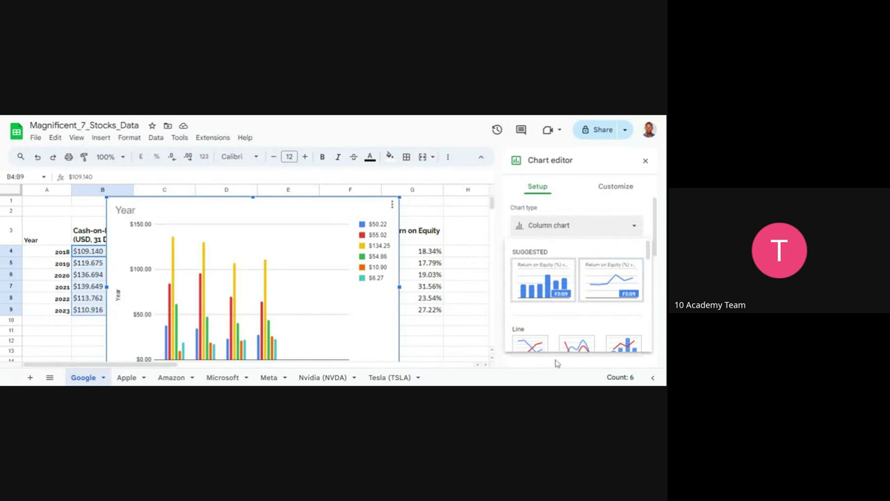
pyautogui.click(528, 345)
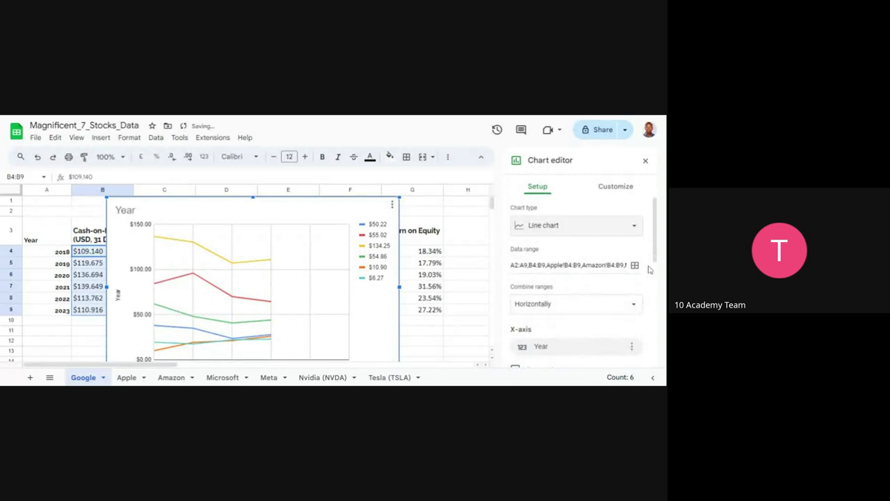
# Change the chart type to a smooth line chart.
pyautogui.scroll(-2, 650, 230)
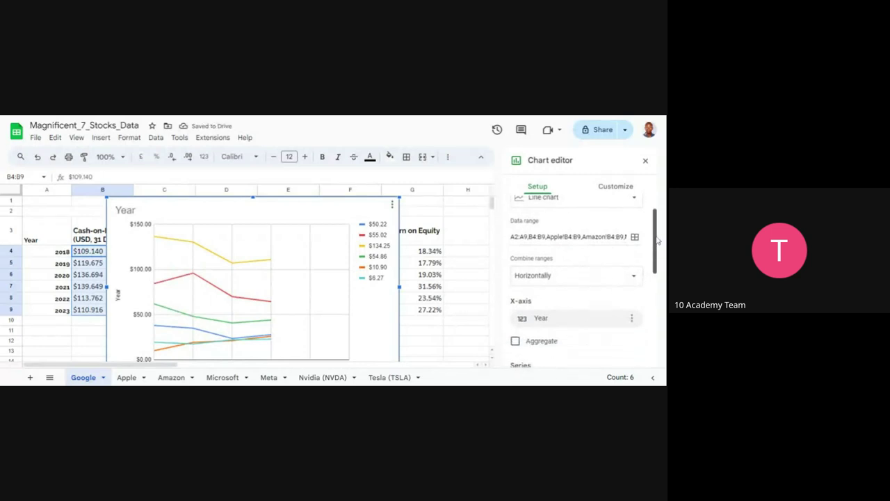
pyautogui.scroll(1, 639, 224)
pyautogui.click(637, 220)
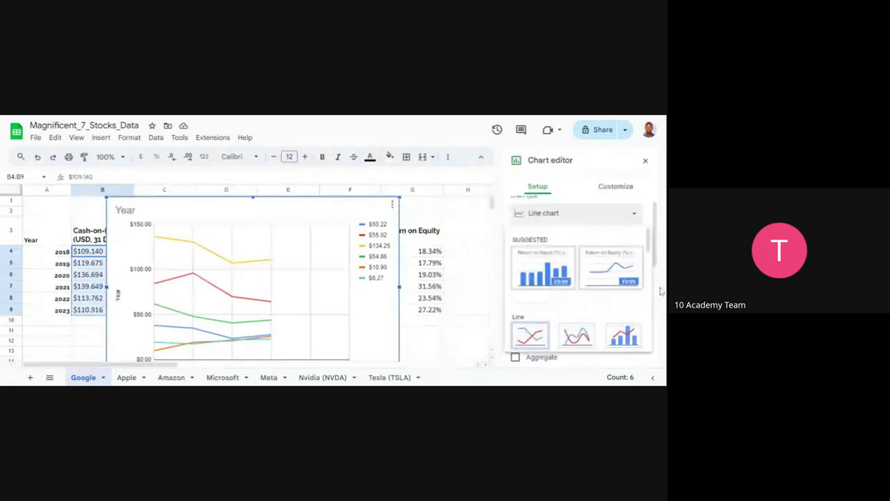
pyautogui.moveTo(657, 243); pyautogui.dragTo(657, 241)
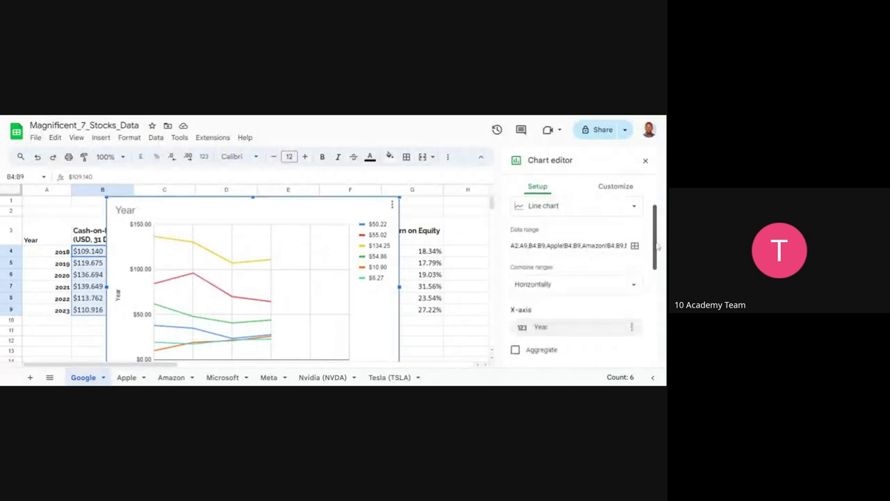
pyautogui.click(635, 212)
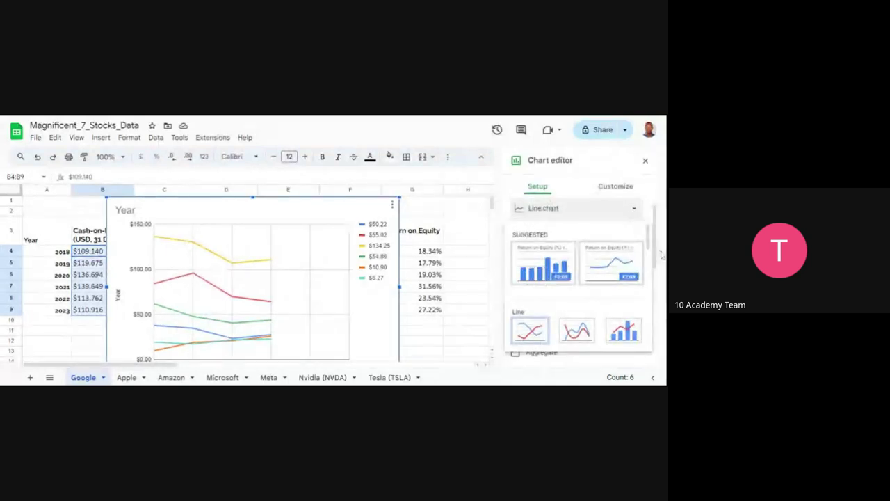
pyautogui.click(655, 257)
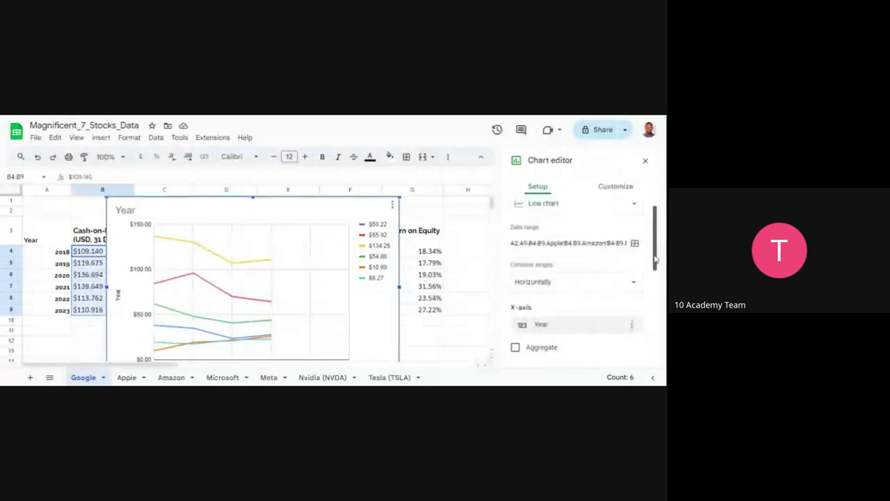
pyautogui.scroll(1, 655, 257)
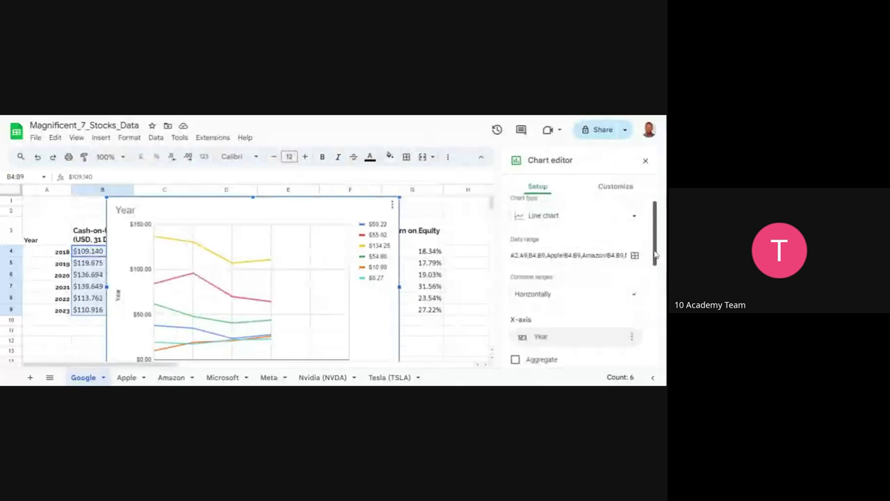
pyautogui.moveTo(655, 256); pyautogui.dragTo(655, 252)
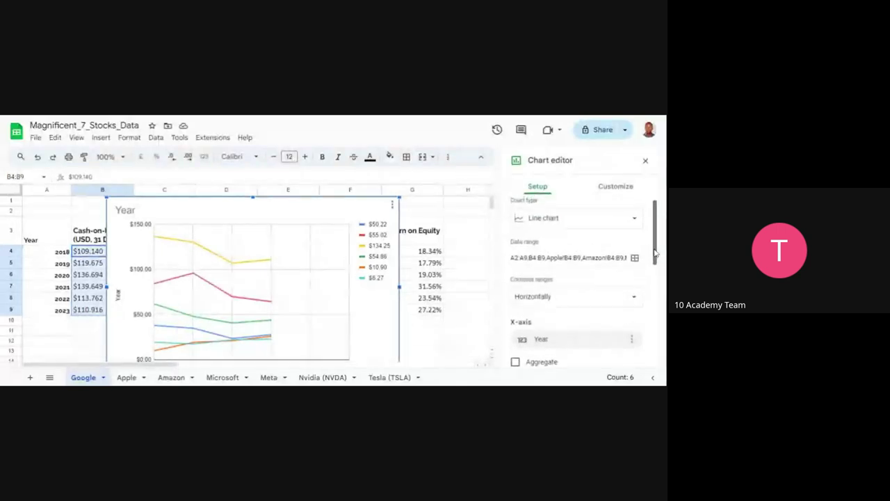
pyautogui.click(529, 219)
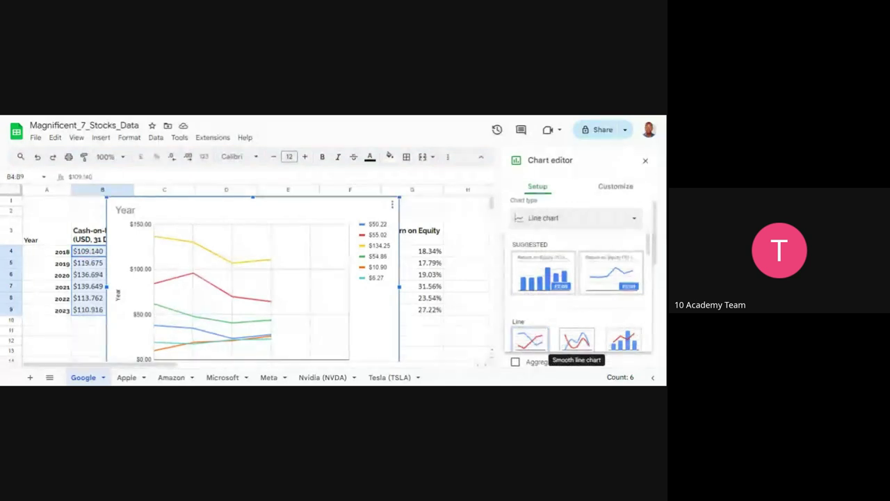
pyautogui.click(577, 341)
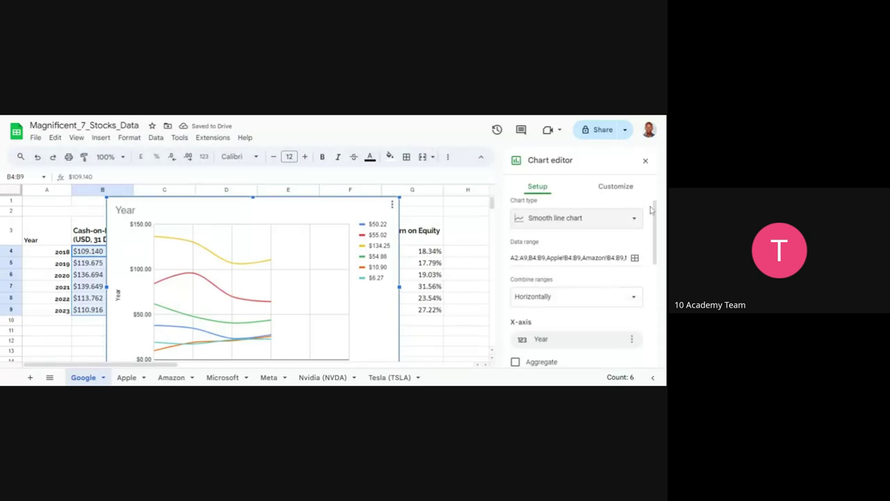
# Change the chart type to a combo chart.
pyautogui.click(633, 220)
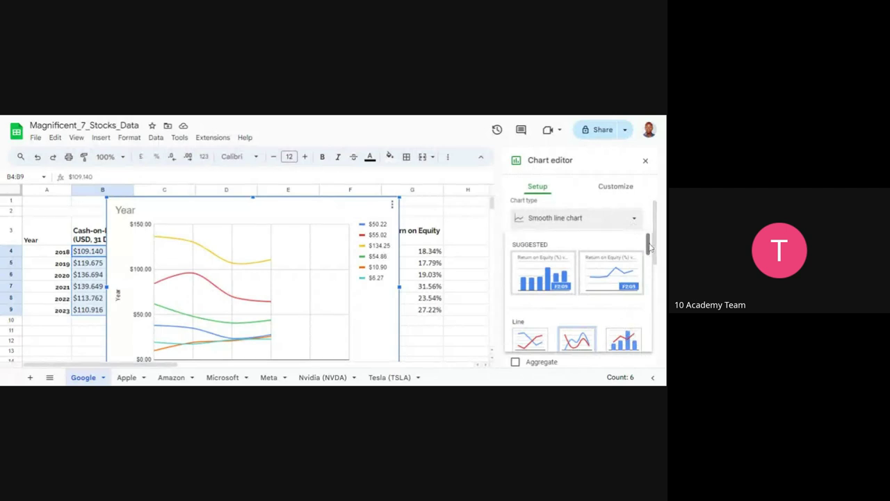
pyautogui.moveTo(650, 247); pyautogui.dragTo(649, 267)
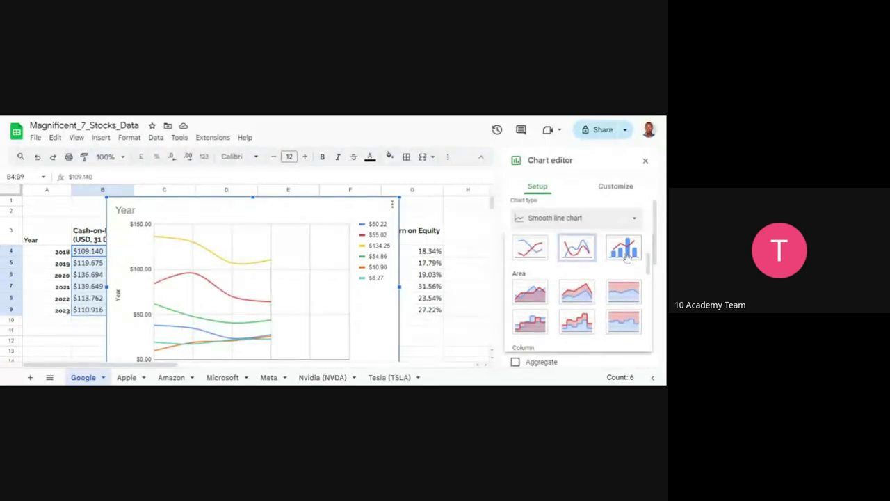
pyautogui.click(626, 249)
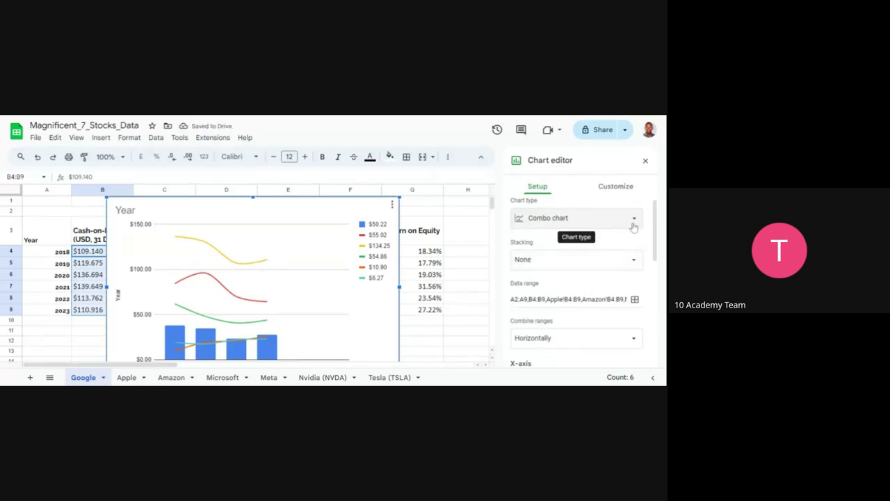
# Switch the chart type back to a line chart, review its setup options and close the chart editor.
pyautogui.click(634, 228)
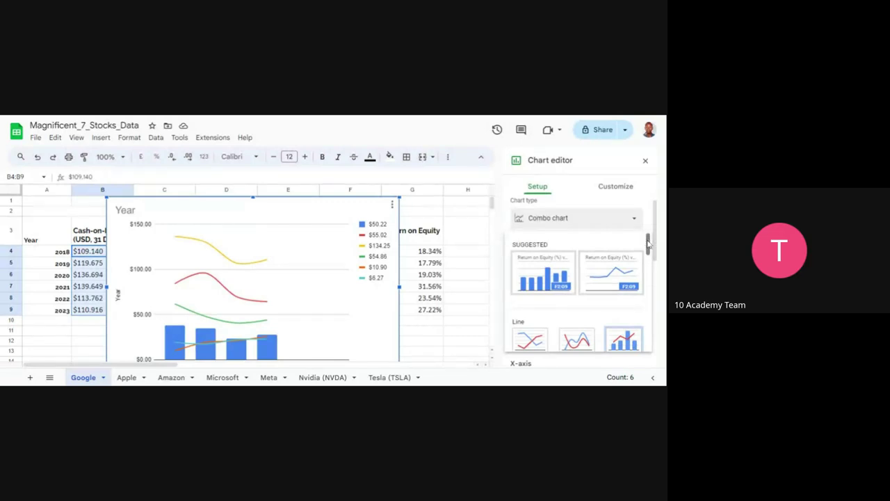
pyautogui.click(530, 340)
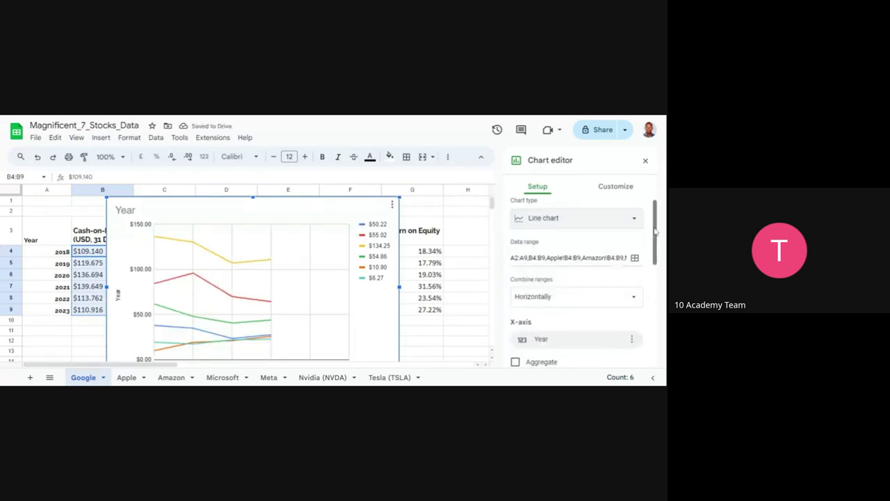
pyautogui.moveTo(655, 232); pyautogui.dragTo(656, 247)
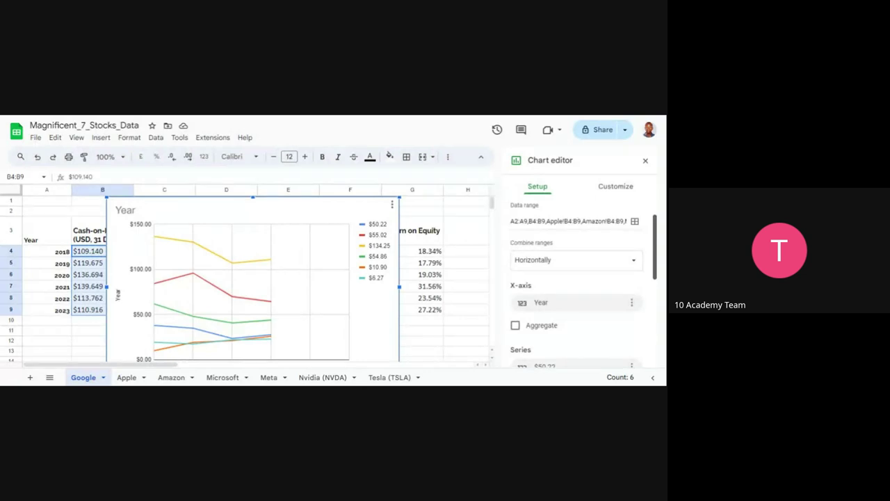
pyautogui.scroll(-2, 655, 258)
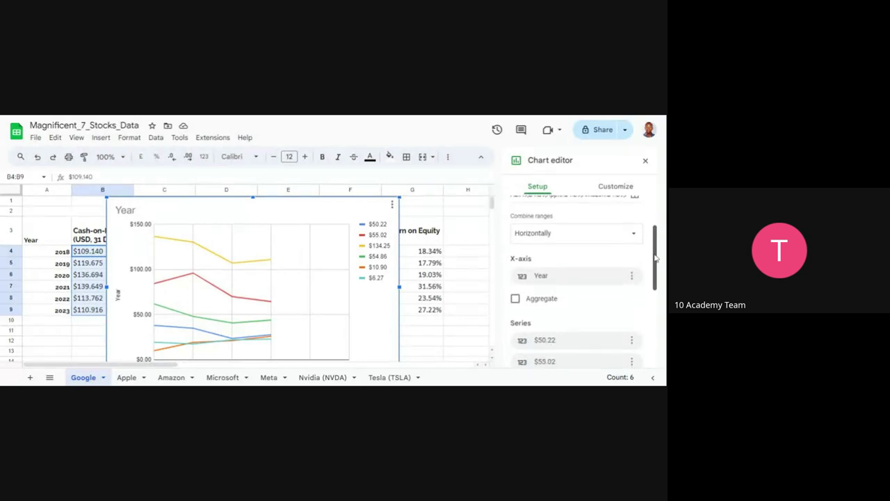
pyautogui.moveTo(655, 258); pyautogui.dragTo(655, 273)
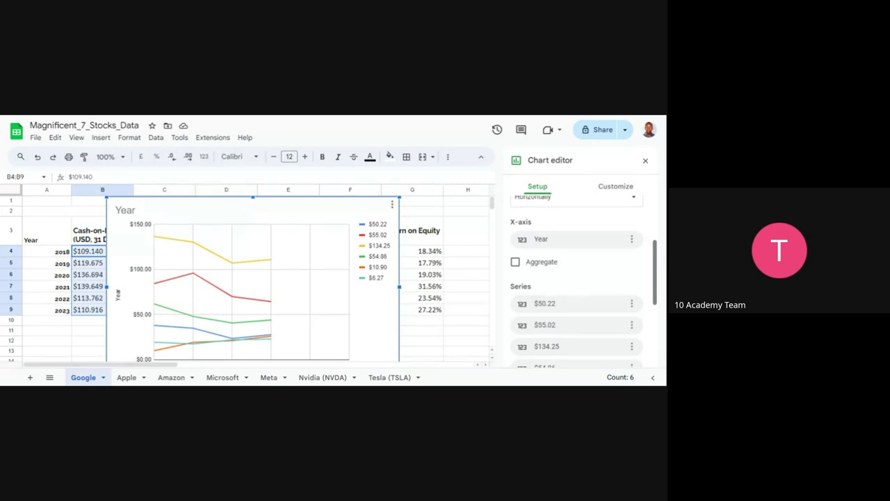
pyautogui.moveTo(656, 246); pyautogui.dragTo(660, 204)
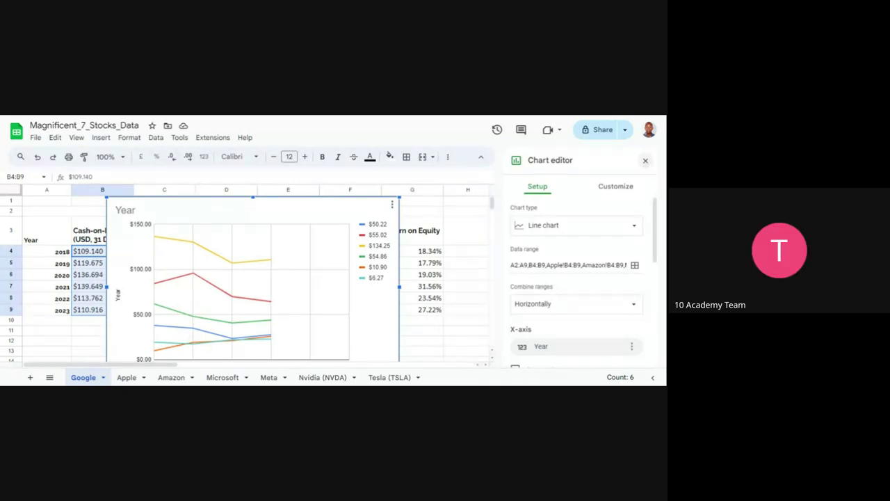
pyautogui.click(646, 161)
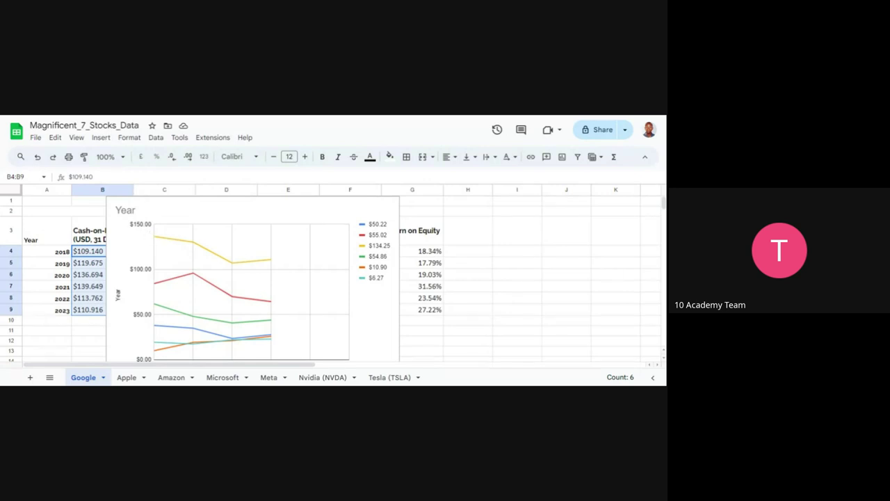
# Examine the whole line chart, comparing its year axis and plotted lines with the years in column A of the Google sheet.
pyautogui.moveTo(664, 203)
pyautogui.mouseDown()
pyautogui.moveTo(664, 292)
pyautogui.moveTo(664, 202)
pyautogui.mouseUp()
pyautogui.scroll(-5, 334, 278)
pyautogui.scroll(5, 334, 278)
pyautogui.scroll(-1, 334, 278)
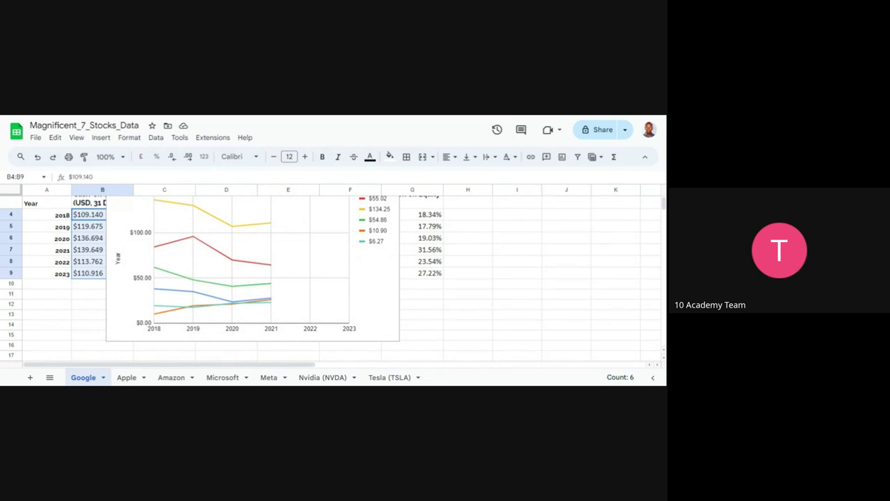
pyautogui.click(64, 251)
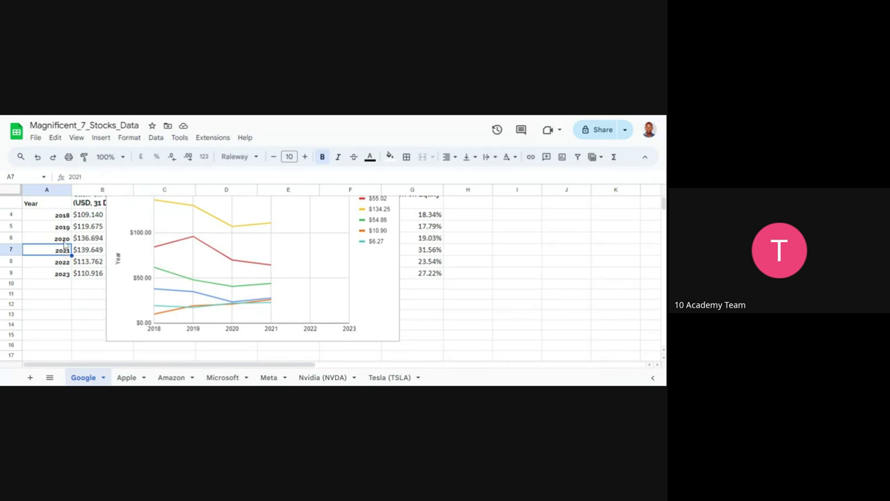
pyautogui.click(65, 239)
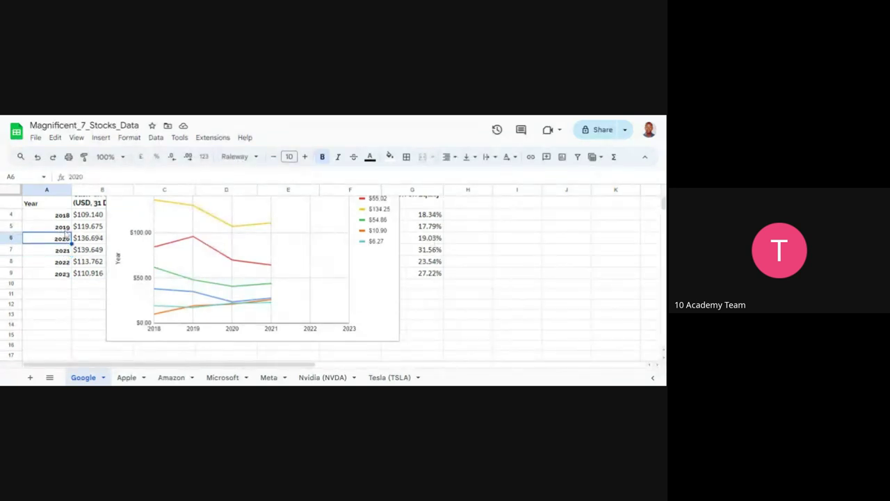
pyautogui.click(66, 228)
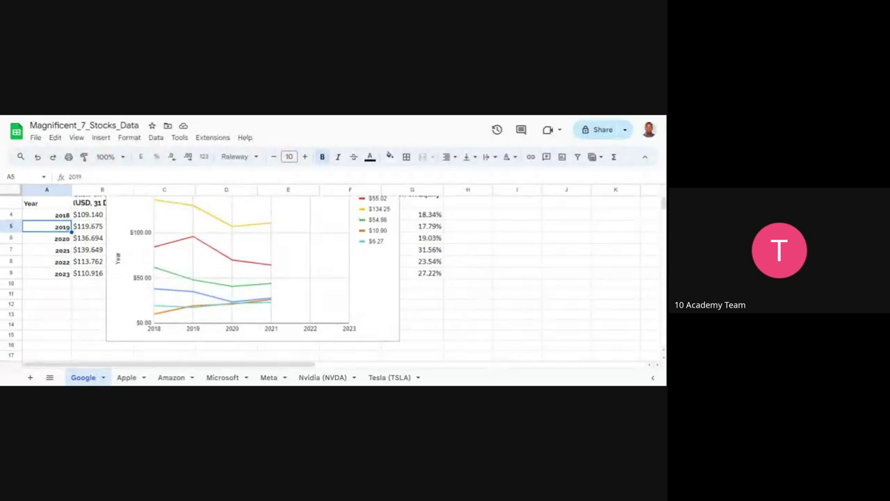
pyautogui.scroll(-20, 334, 278)
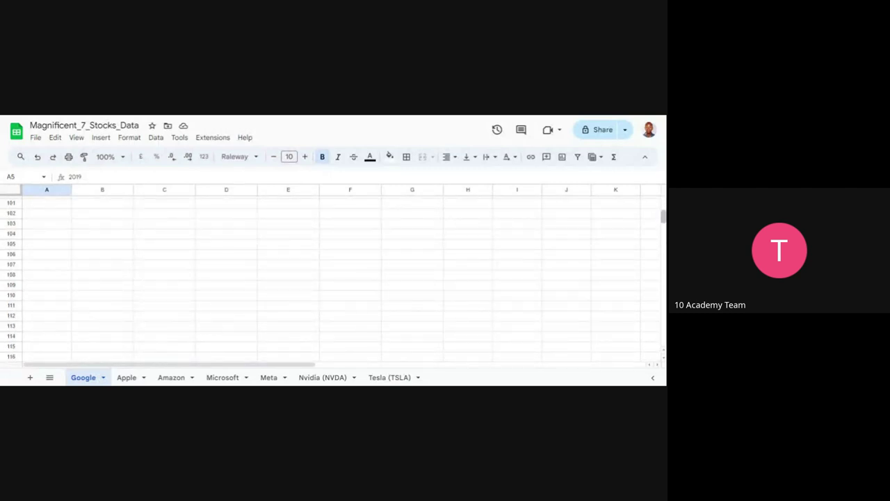
pyautogui.moveTo(663, 217); pyautogui.dragTo(663, 202)
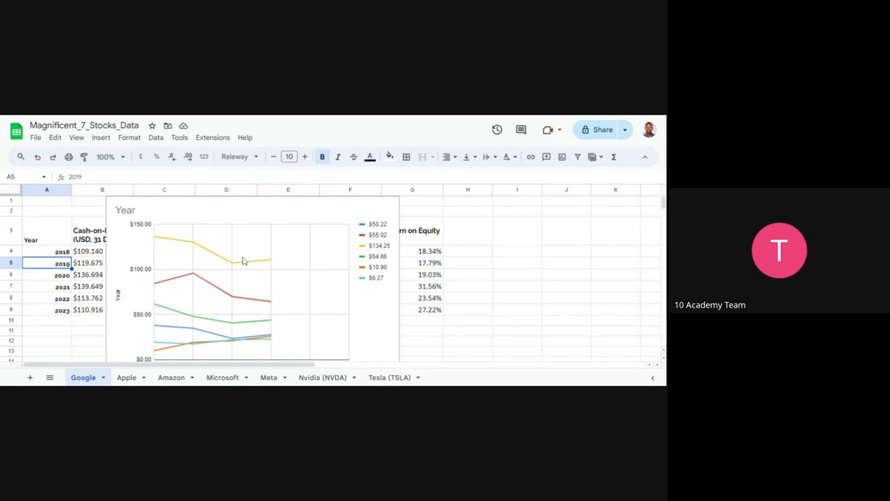
pyautogui.click(266, 259)
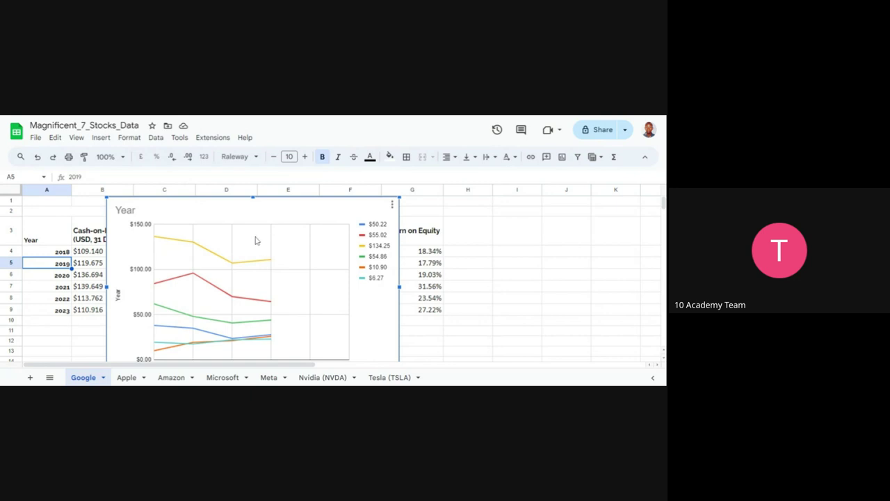
pyautogui.click(88, 254)
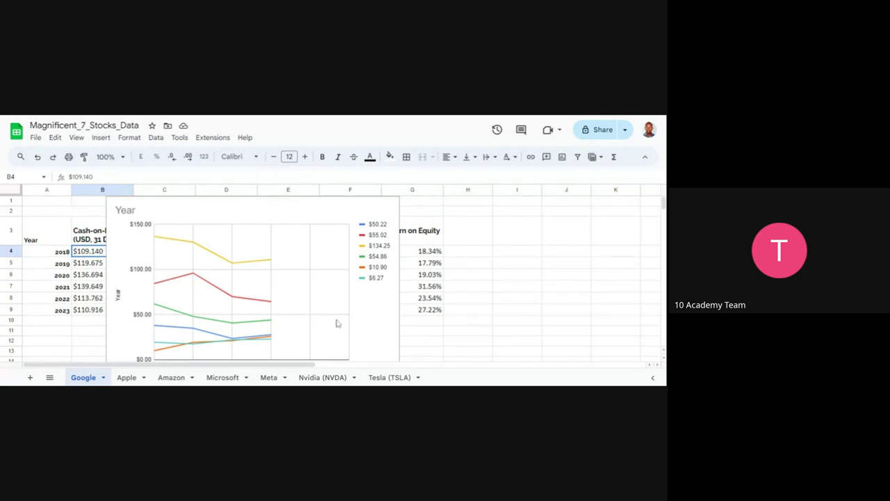
pyautogui.click(333, 277)
pyautogui.rightClick(333, 277)
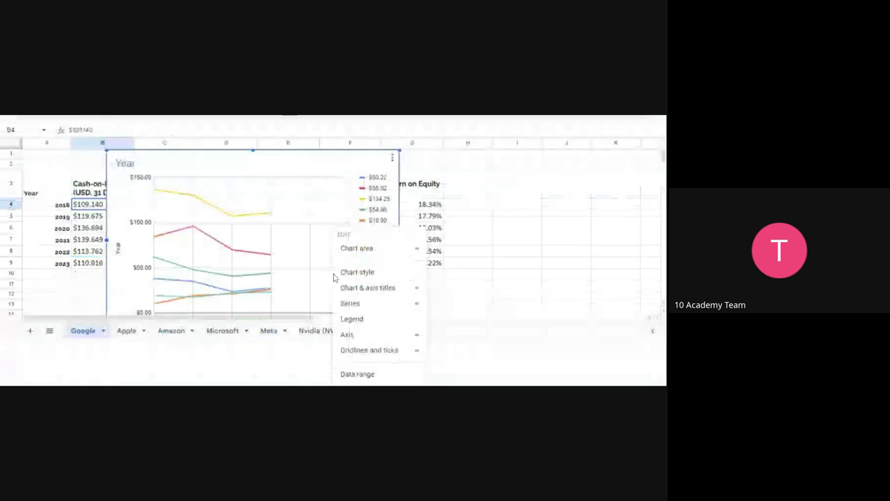
pyautogui.moveTo(351, 256)
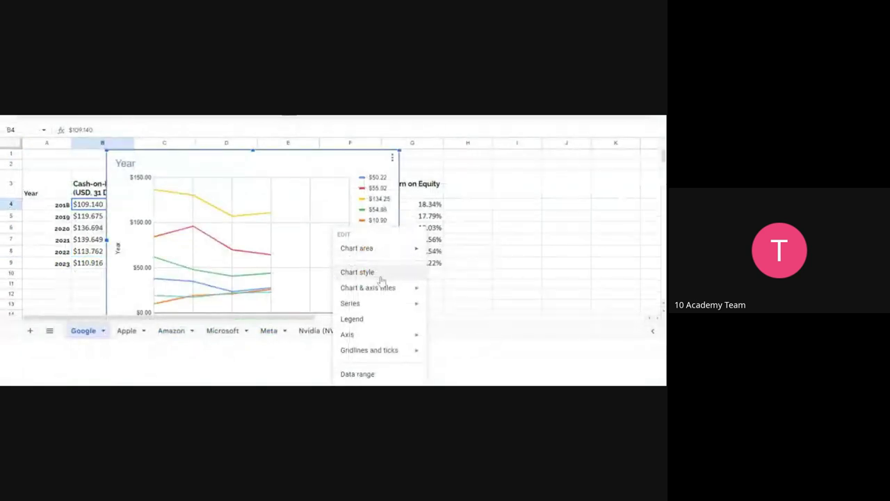
pyautogui.moveTo(399, 292)
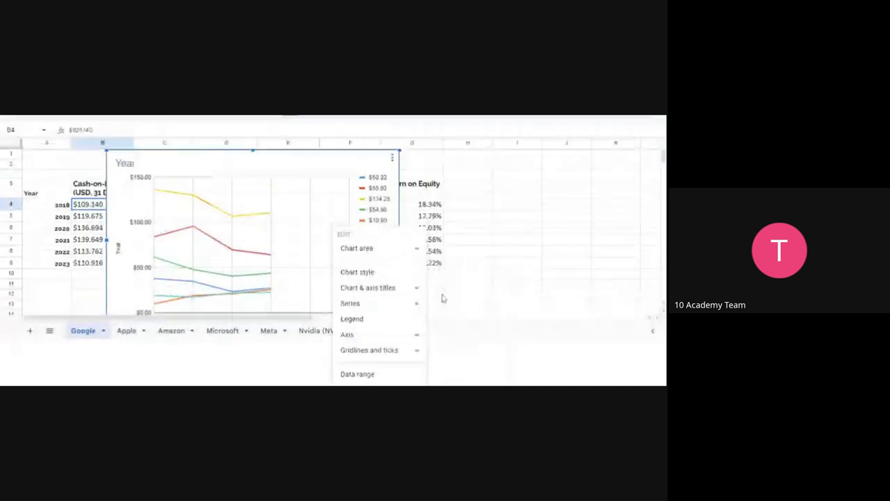
pyautogui.moveTo(416, 293)
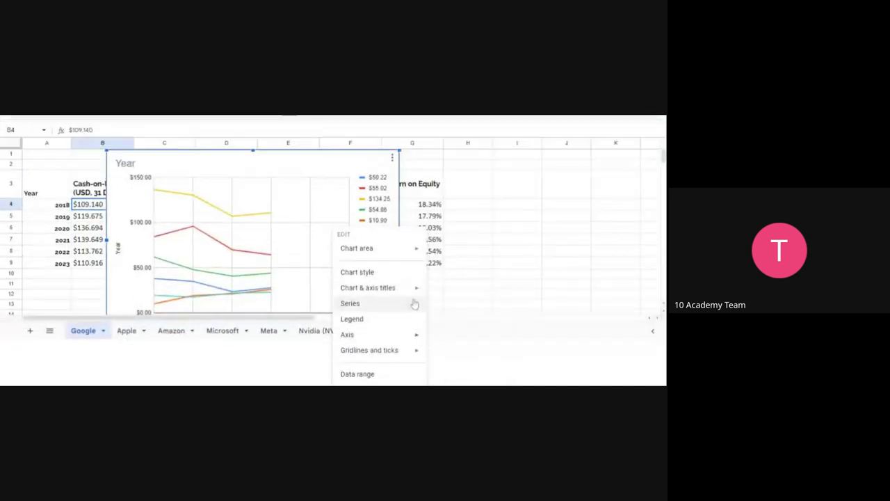
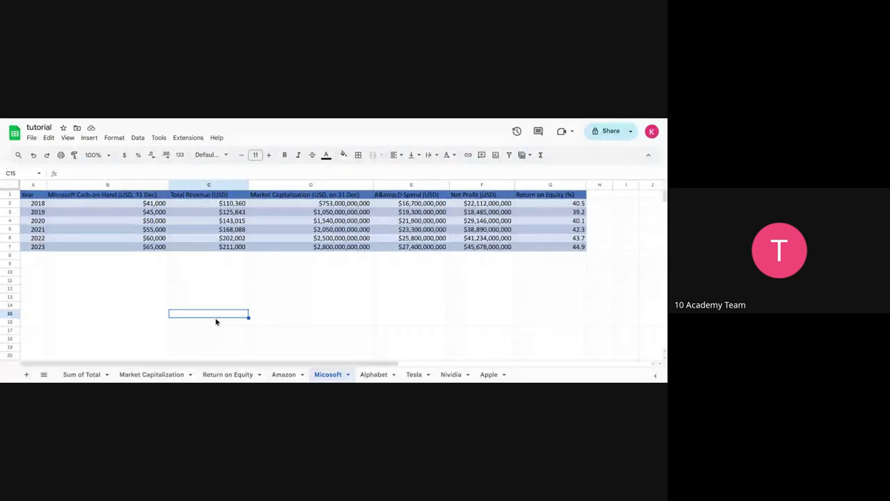
# Insert a chart on the Micosoft sheet of the tutorial spreadsheet and set B1:B7 as its first data range.
pyautogui.click(89, 138)
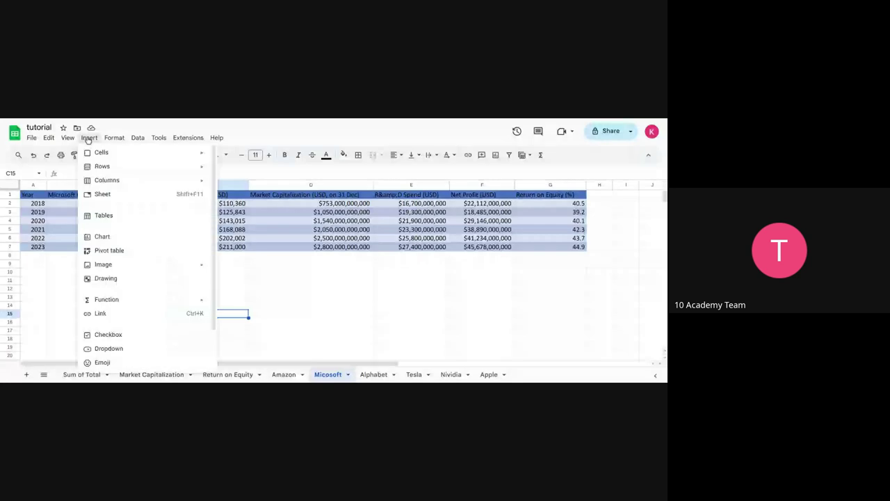
pyautogui.click(120, 235)
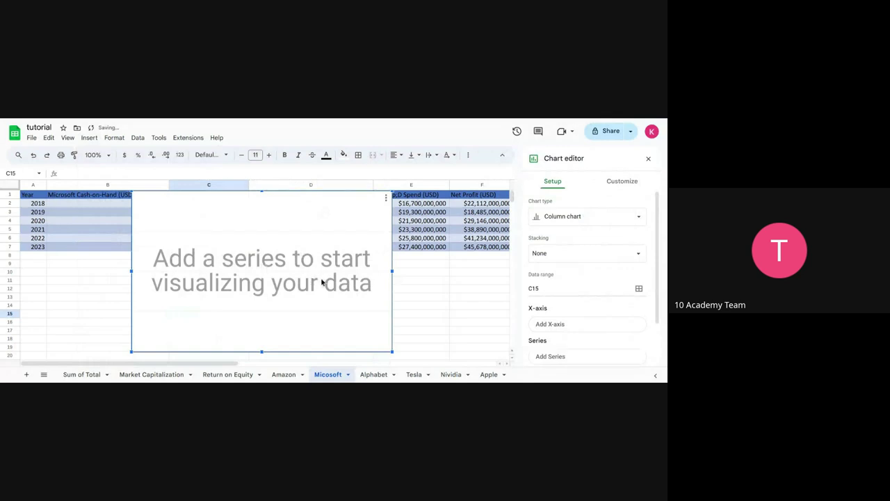
pyautogui.click(640, 289)
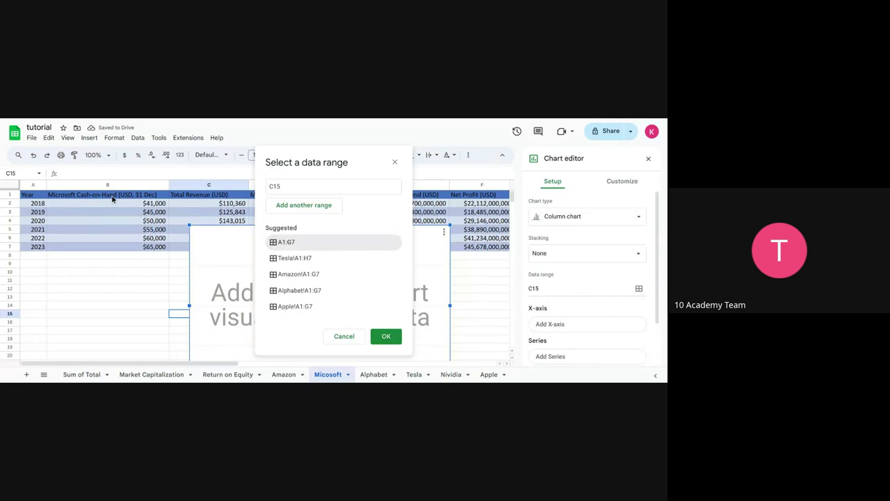
pyautogui.moveTo(112, 198); pyautogui.dragTo(133, 252)
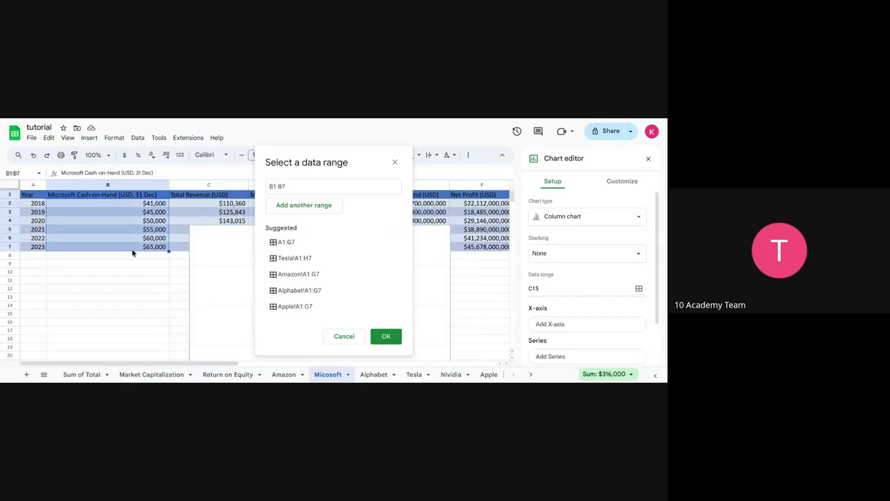
# Add the cash-on-hand columns Alphabet!B1:B7 and Tesla!B1:B7 as the second and third data ranges of the chart.
pyautogui.click(322, 209)
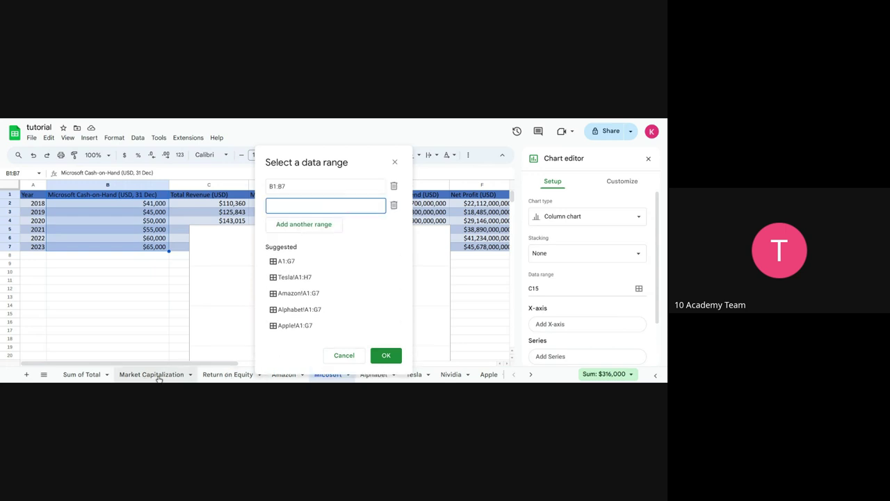
pyautogui.click(373, 374)
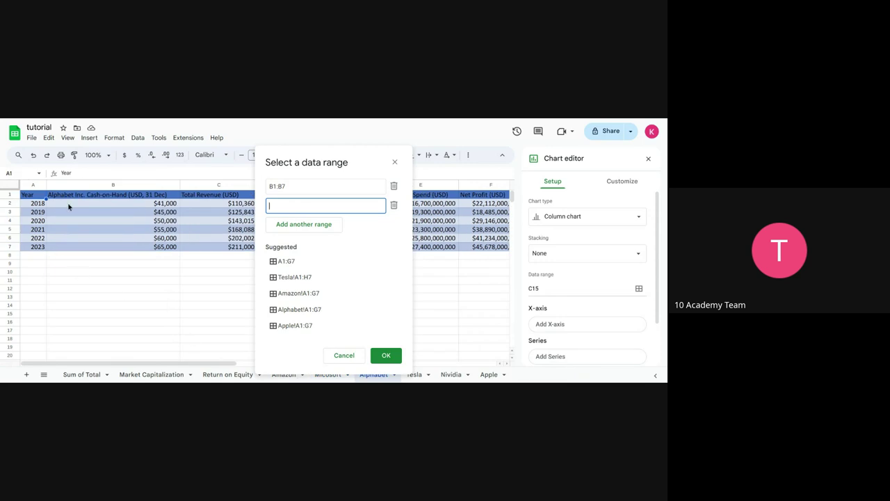
pyautogui.moveTo(88, 197); pyautogui.dragTo(108, 253)
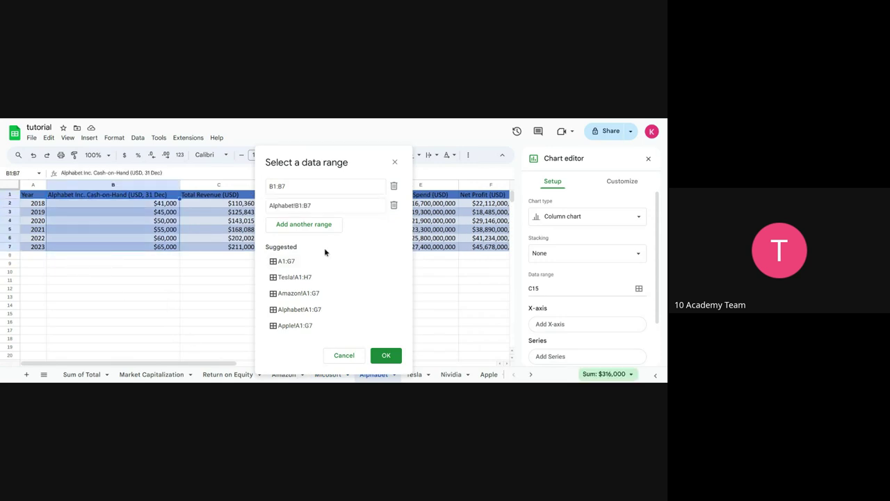
pyautogui.click(322, 226)
pyautogui.click(426, 376)
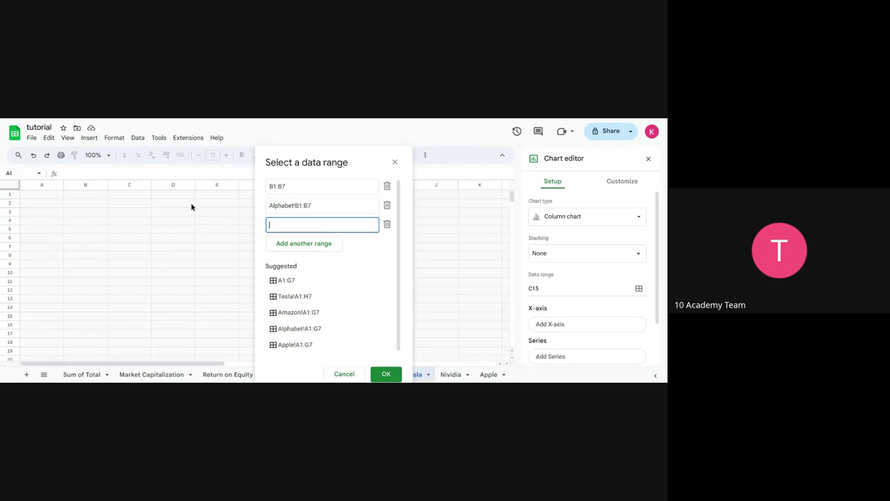
pyautogui.moveTo(110, 197); pyautogui.dragTo(116, 250)
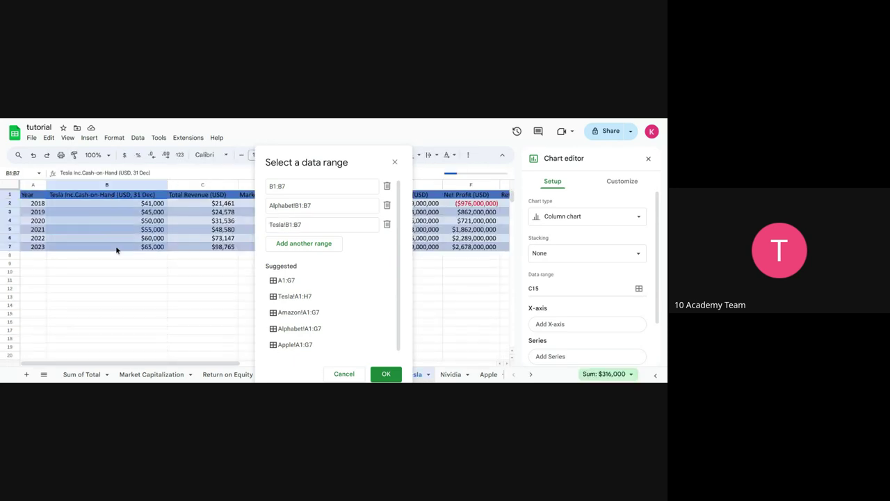
# Add the cash-on-hand column Nividia!B1:B7 as the fourth data range of the chart.
pyautogui.click(320, 244)
pyautogui.click(450, 375)
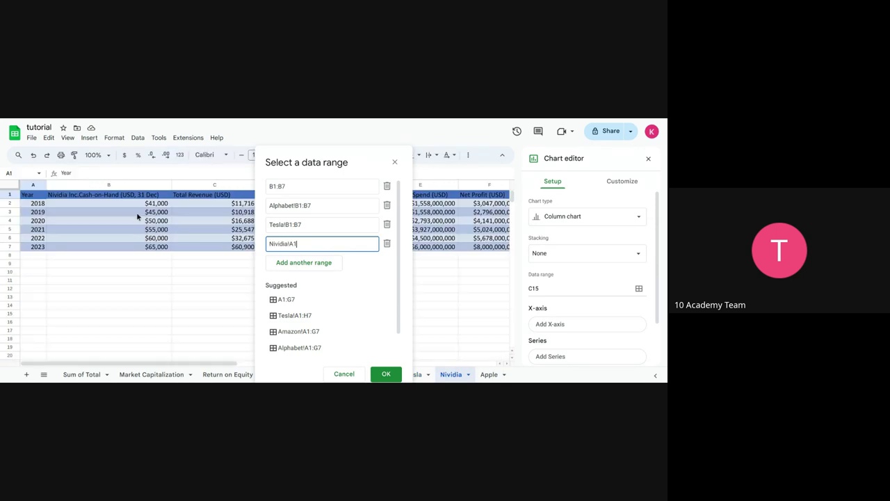
pyautogui.moveTo(135, 196); pyautogui.dragTo(139, 252)
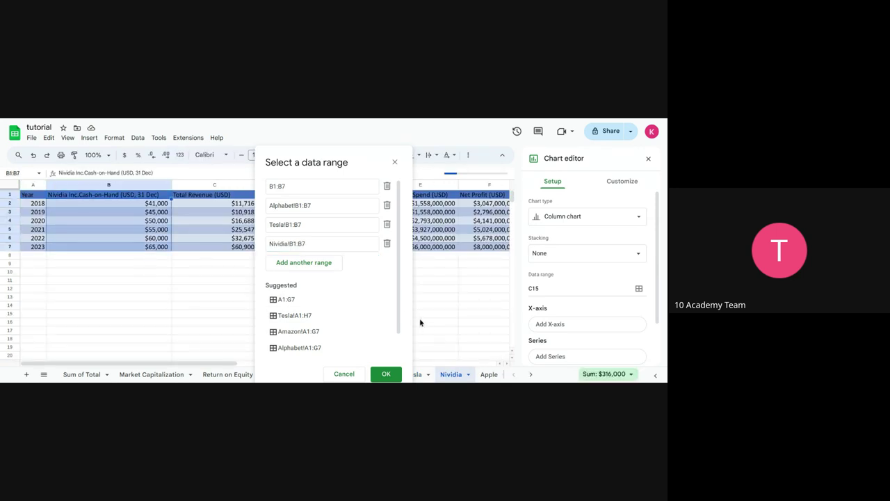
# Replace the fourth data range with the cash-on-hand column Apple!B1:B7.
pyautogui.click(489, 374)
pyautogui.moveTo(136, 199); pyautogui.dragTo(148, 250)
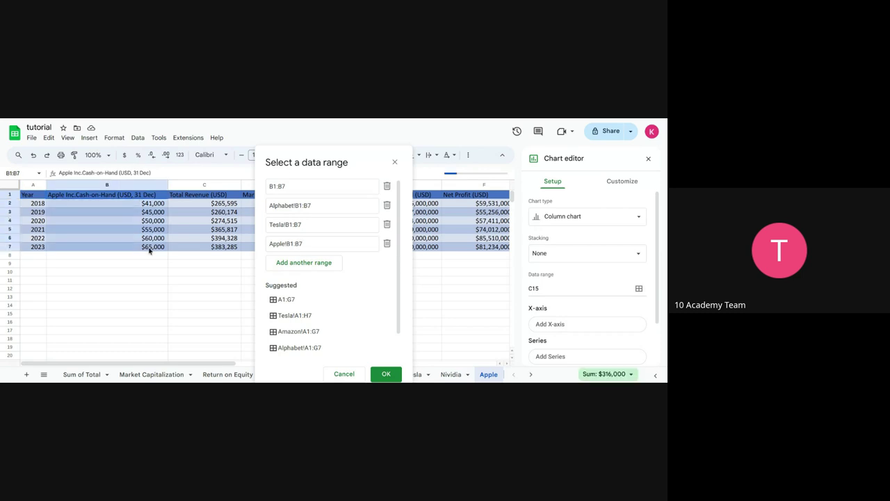
pyautogui.click(479, 377)
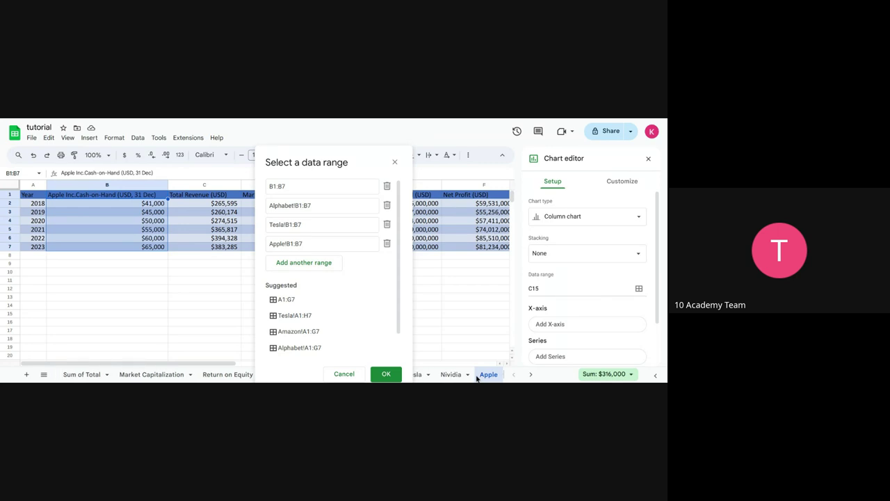
# Move the data range dialog away from the sheet tabs and set the fourth data range to Amazon!B1:B7.
pyautogui.moveTo(320, 159); pyautogui.dragTo(135, 142)
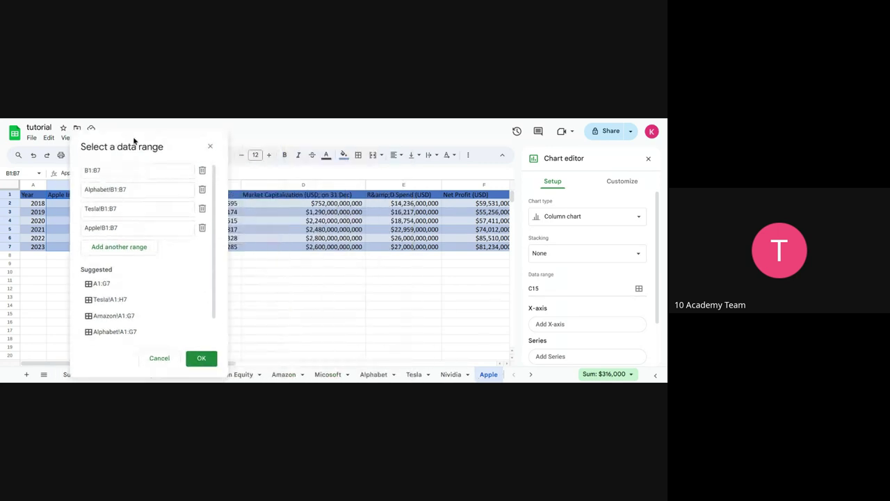
pyautogui.click(335, 377)
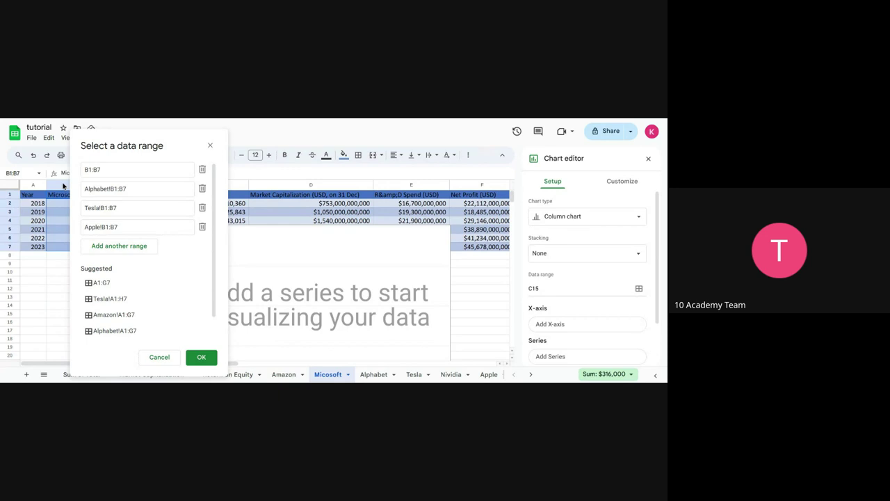
pyautogui.moveTo(63, 197); pyautogui.dragTo(64, 246)
pyautogui.click(283, 375)
pyautogui.moveTo(60, 196); pyautogui.dragTo(70, 249)
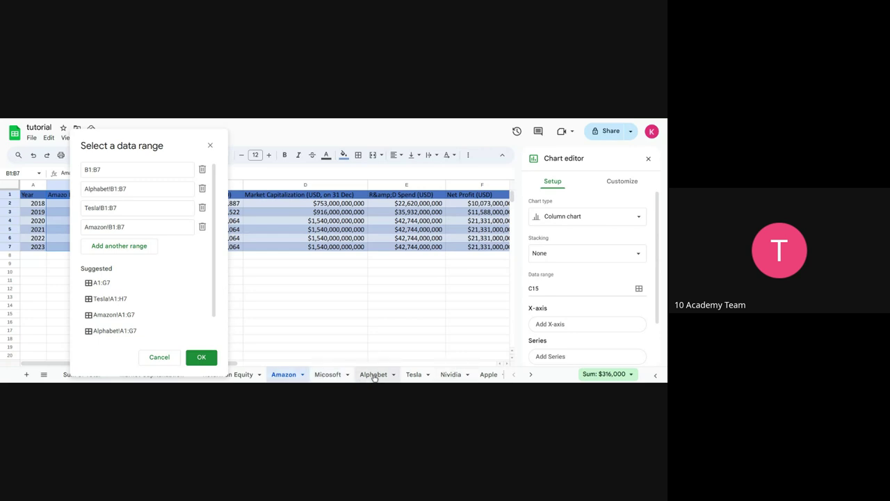
# Add the cash-on-hand columns Nividia!B1:B7 and Apple!B1:B7 as the fifth and sixth data ranges of the chart.
pyautogui.click(489, 378)
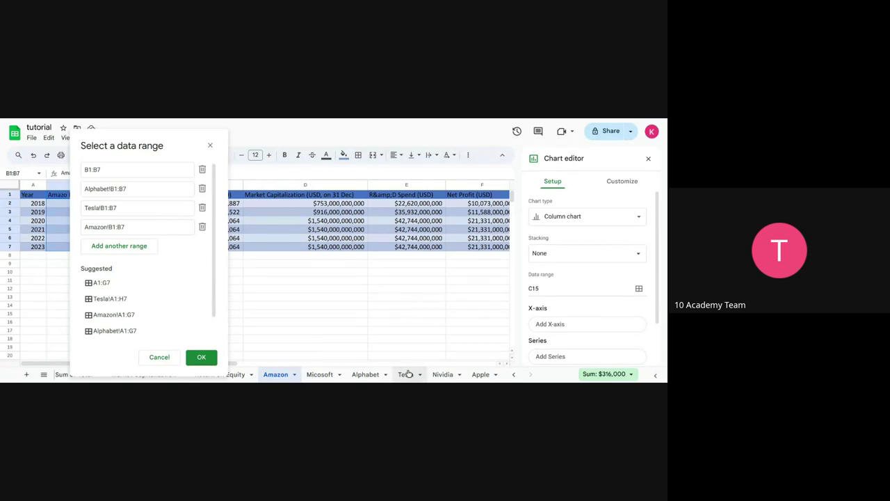
pyautogui.click(140, 246)
pyautogui.click(443, 375)
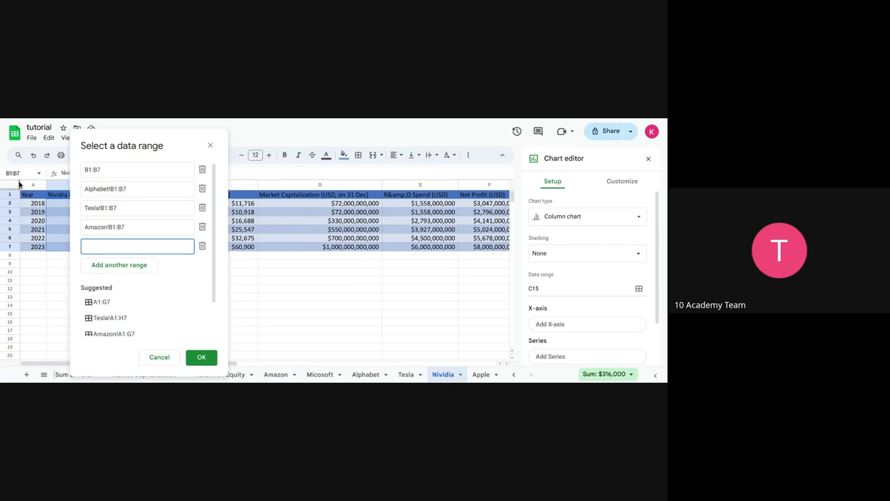
pyautogui.moveTo(57, 195); pyautogui.dragTo(57, 246)
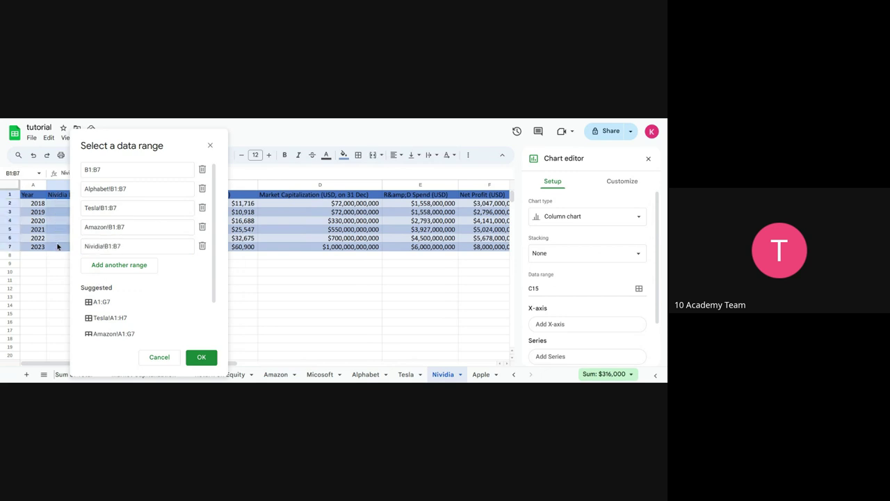
pyautogui.click(112, 265)
pyautogui.click(480, 375)
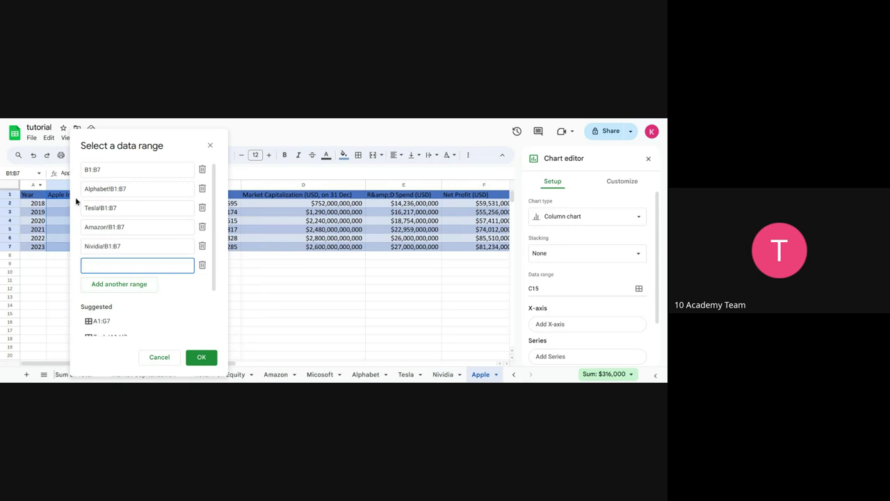
pyautogui.moveTo(57, 195); pyautogui.dragTo(62, 249)
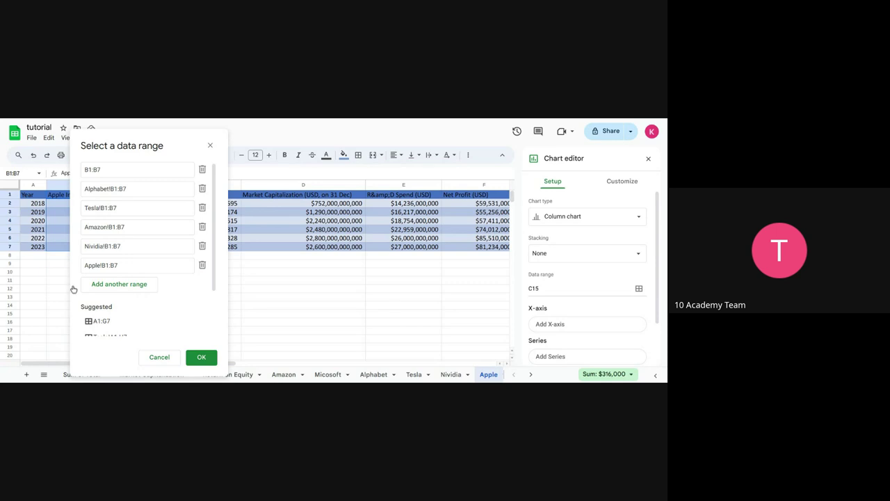
# Add the Year column A1:A7 of the Micosoft sheet as the last data range and apply all the ranges to the chart.
pyautogui.click(119, 285)
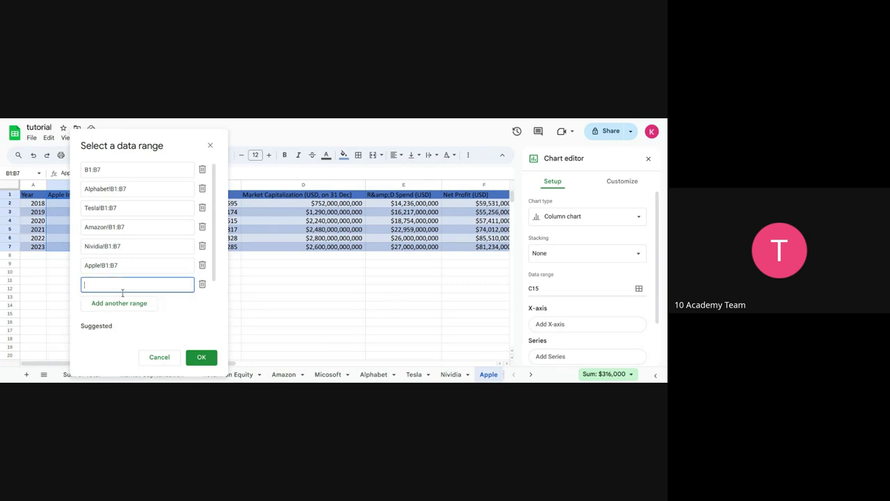
pyautogui.click(328, 375)
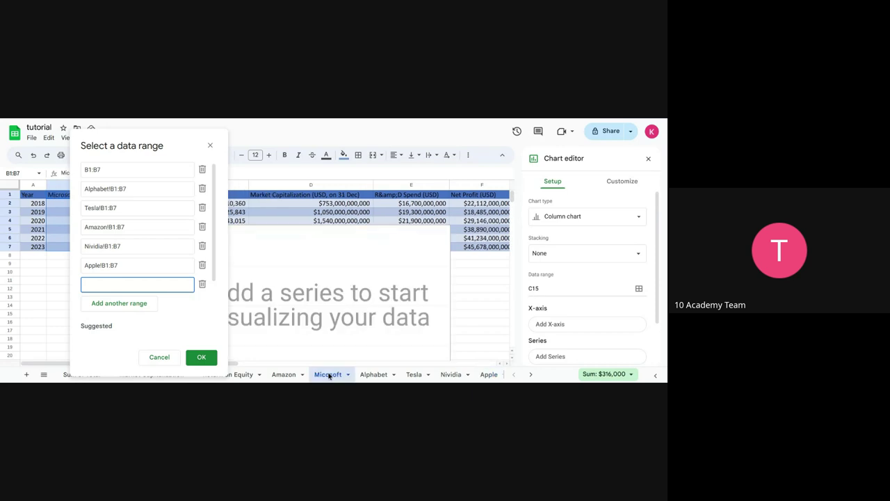
pyautogui.moveTo(31, 194); pyautogui.dragTo(33, 246)
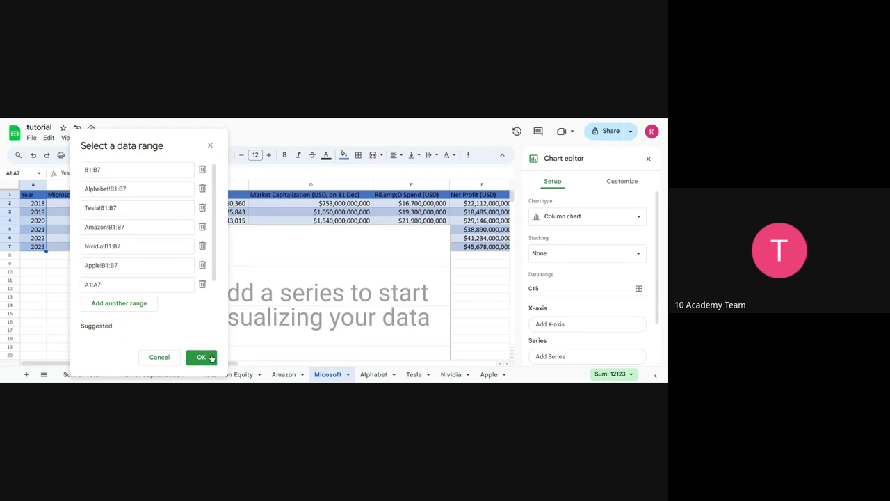
pyautogui.click(201, 356)
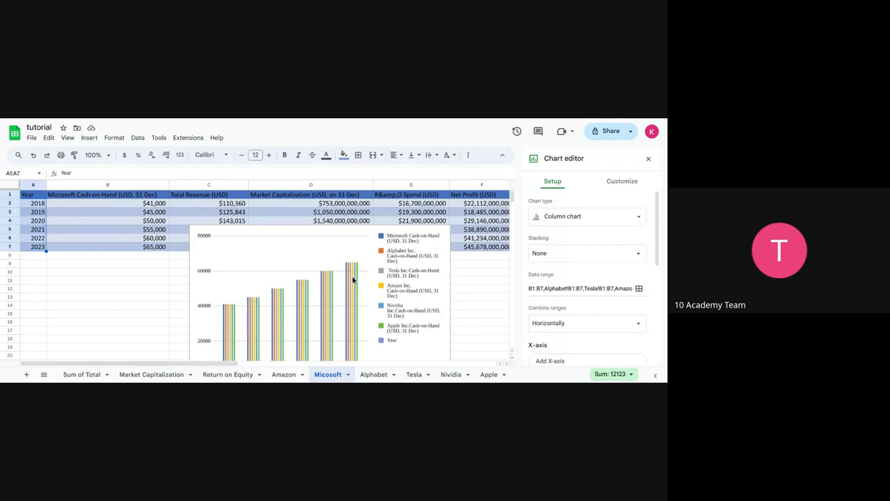
# Change the chart type from column to smooth line chart.
pyautogui.click(595, 217)
pyautogui.click(592, 257)
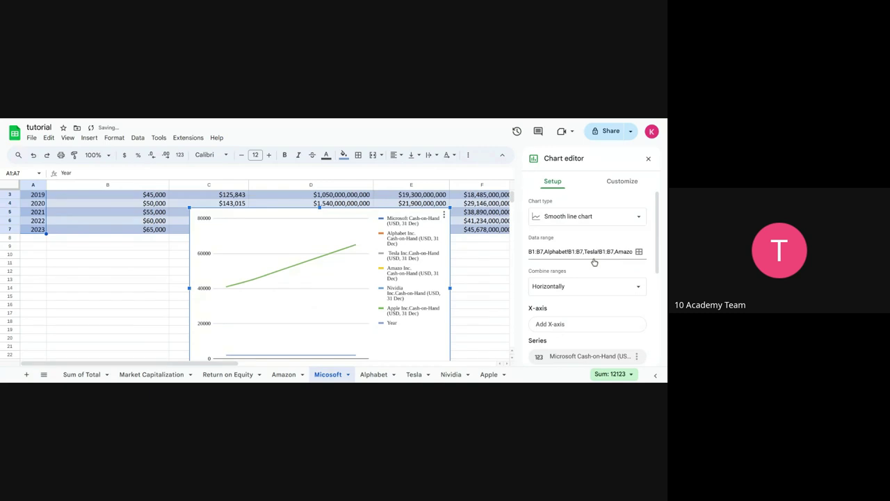
pyautogui.scroll(-2, 296, 303)
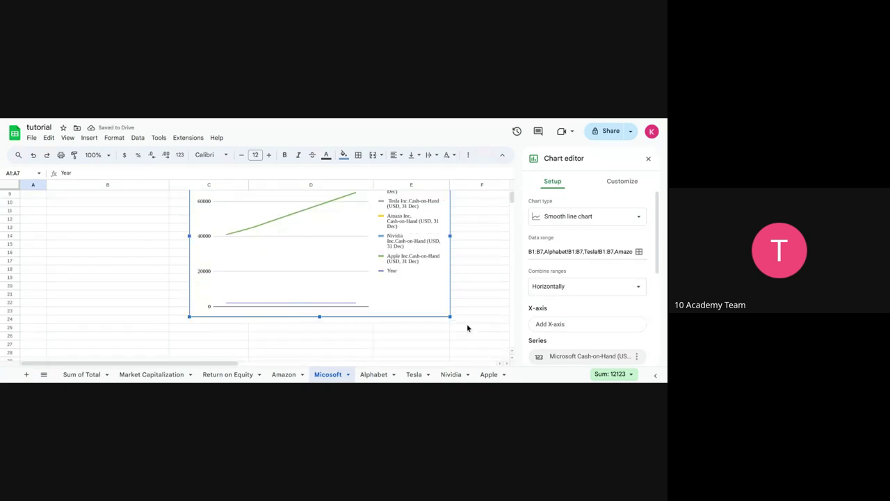
# Remove Year from the chart's series.
pyautogui.scroll(-3, 615, 313)
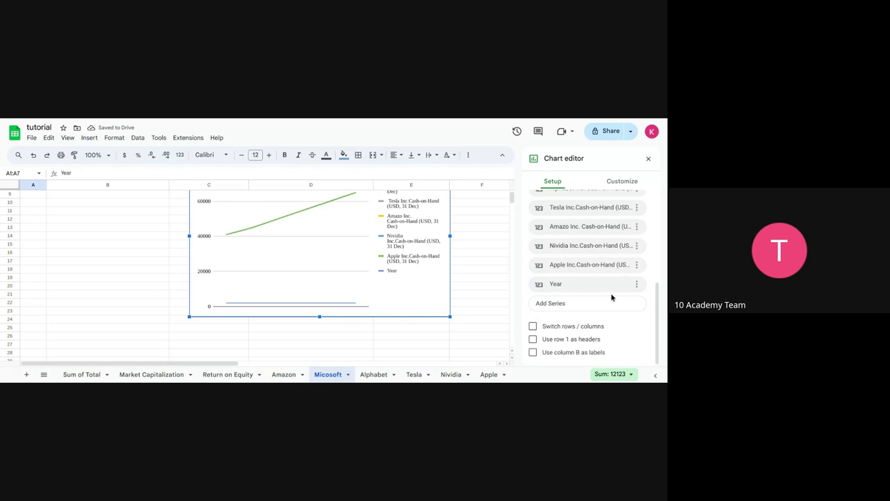
pyautogui.click(636, 284)
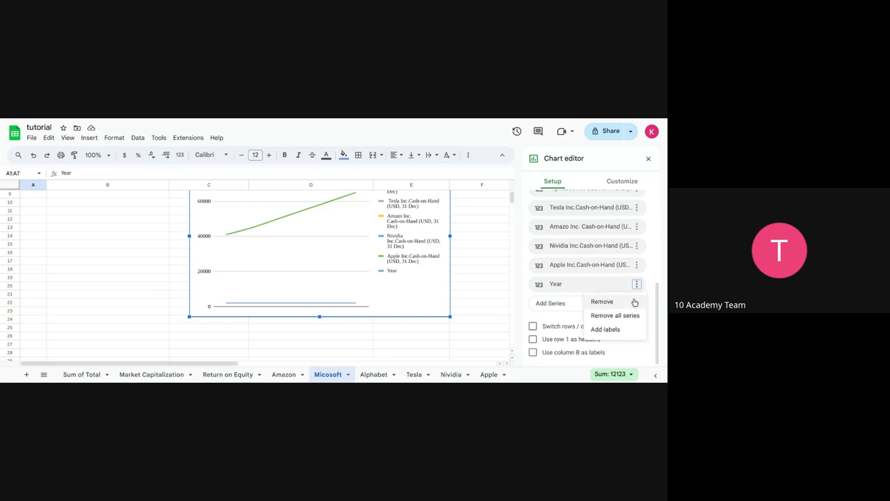
pyautogui.click(634, 302)
pyautogui.scroll(5, 610, 317)
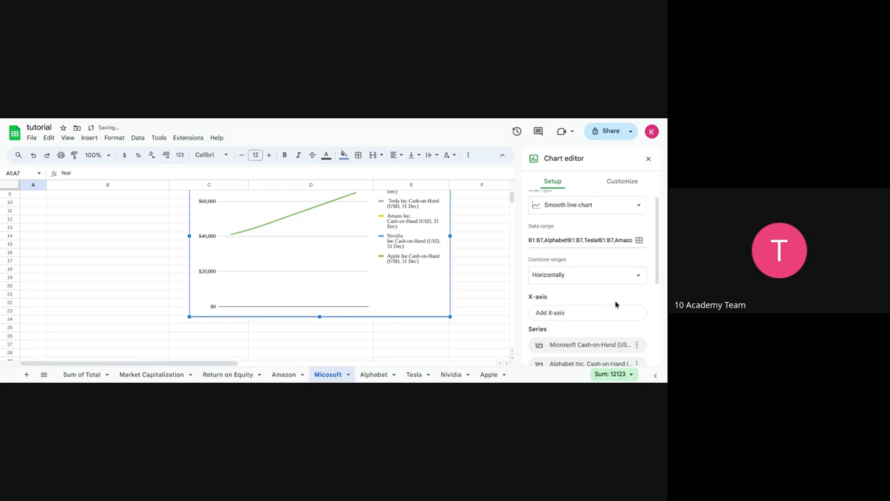
# Set Year as the X-axis of the smooth line chart.
pyautogui.click(617, 313)
pyautogui.click(546, 294)
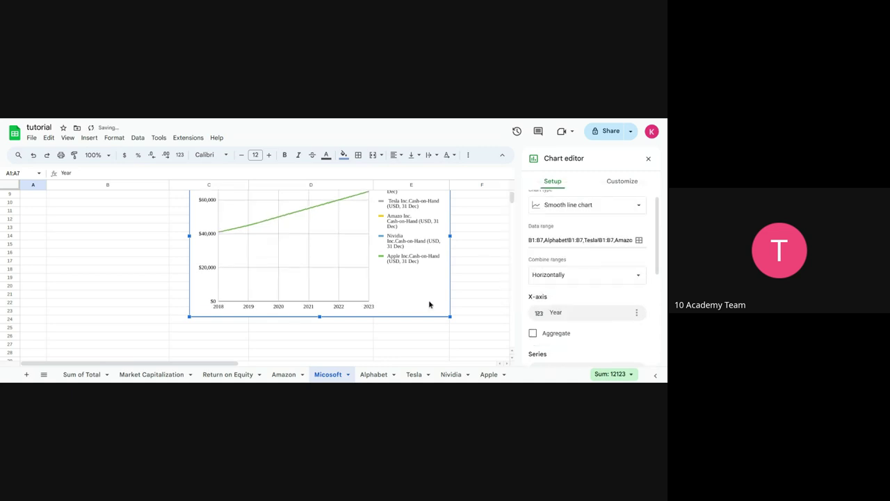
pyautogui.scroll(3, 294, 317)
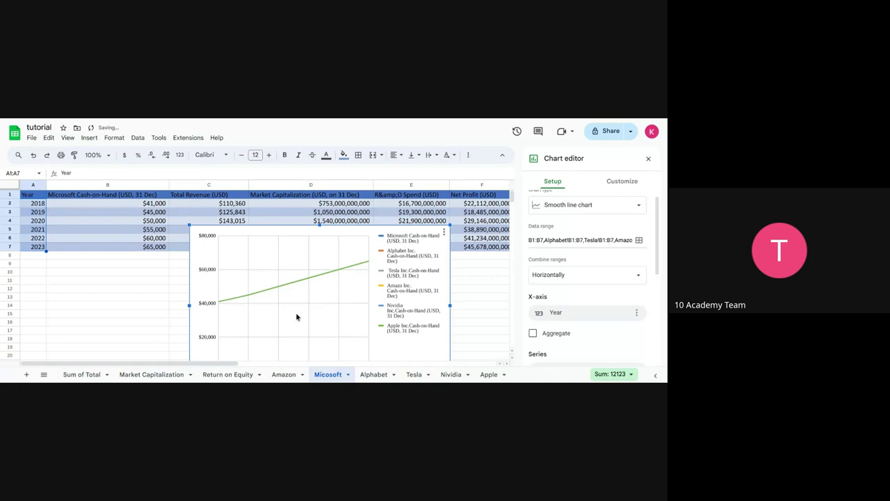
pyautogui.scroll(-3, 296, 317)
pyautogui.scroll(3, 296, 316)
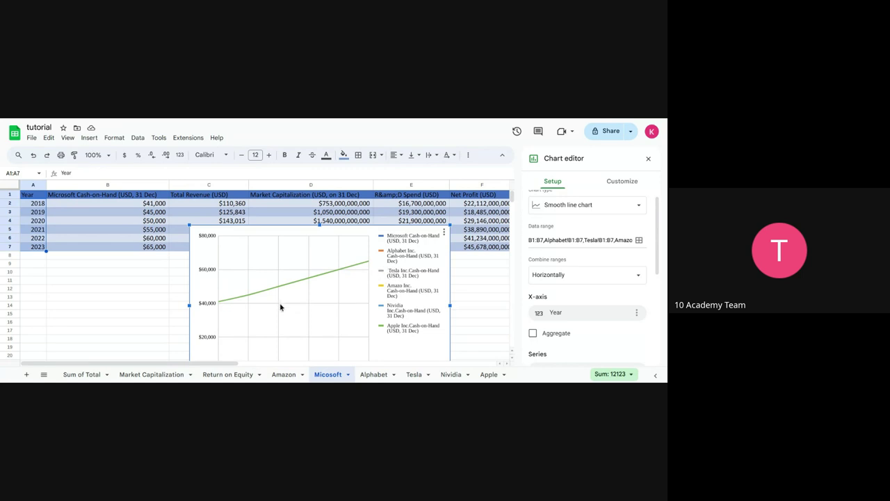
# Move the cash-on-hand chart just below the data table on the Micosoft sheet so that it no longer covers the rows.
pyautogui.hotkey('ctrl', '+')
pyautogui.hotkey('ctrl', '+')
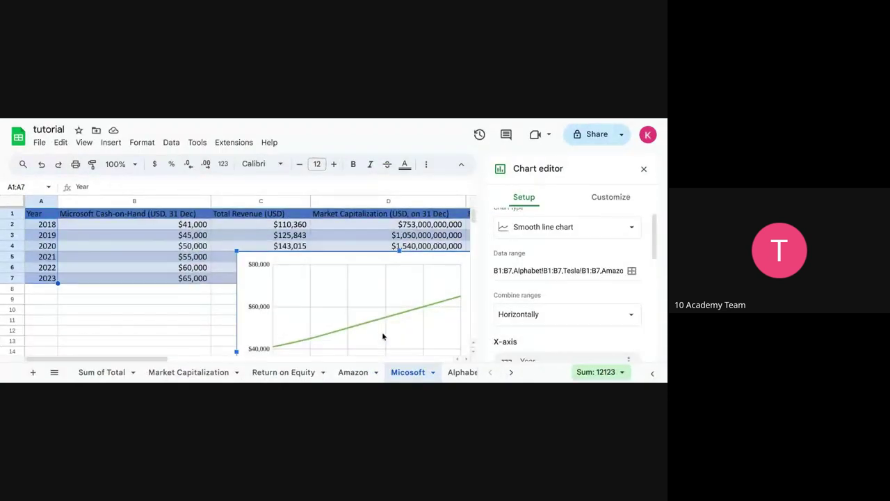
pyautogui.moveTo(385, 320)
pyautogui.scroll(-4, 353, 329)
pyautogui.hotkey('ctrl', '-')
pyautogui.hotkey('ctrl', '-')
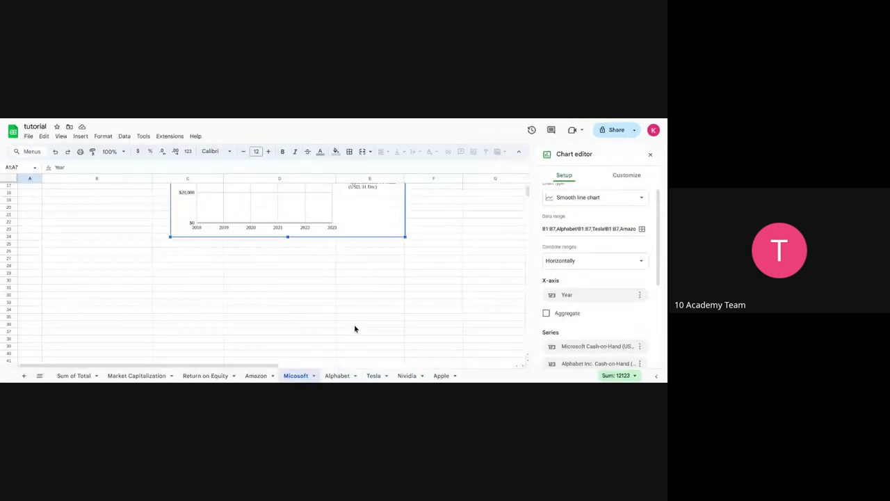
pyautogui.hotkey('ctrl', '+')
pyautogui.scroll(3, 372, 311)
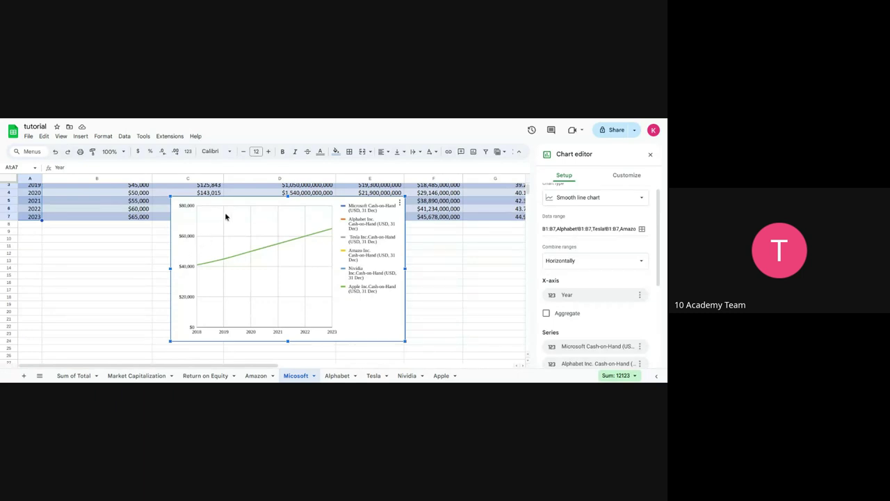
pyautogui.moveTo(227, 205); pyautogui.dragTo(238, 239)
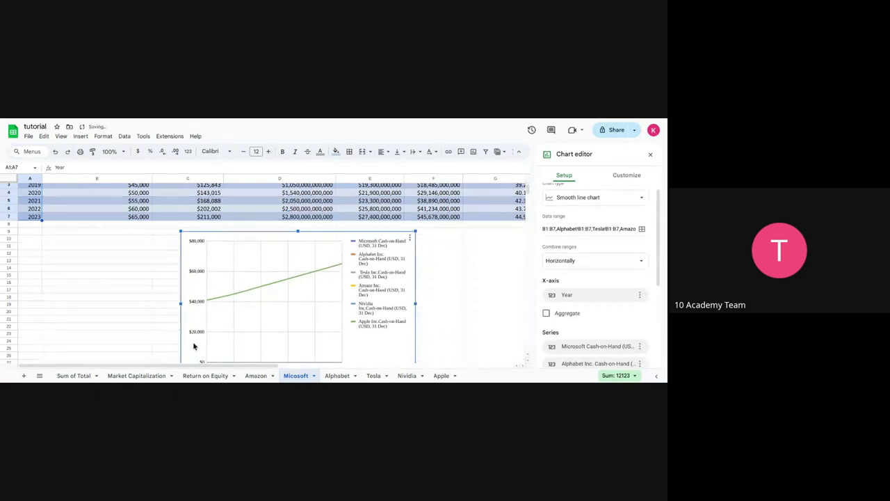
pyautogui.scroll(1, 120, 277)
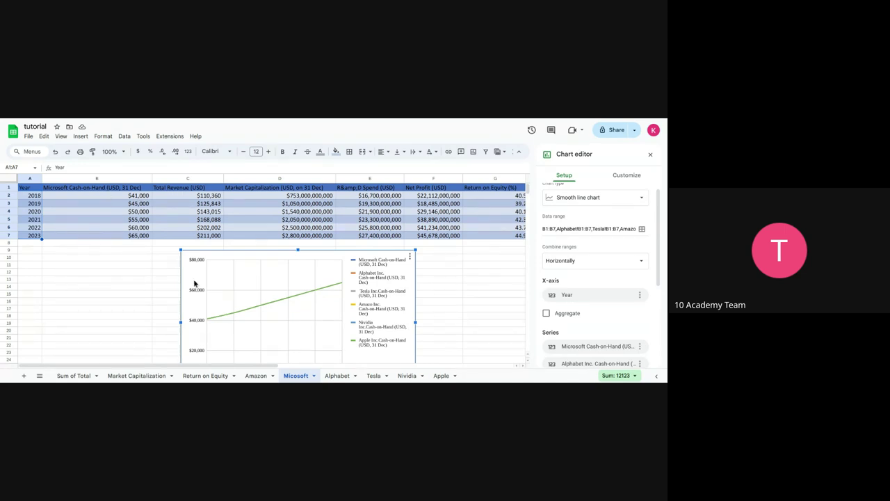
# Check the cash-on-hand columns on the Amazon, Alphabet, Tesla and Nividia sheets, and return to the Micosoft sheet.
pyautogui.click(256, 376)
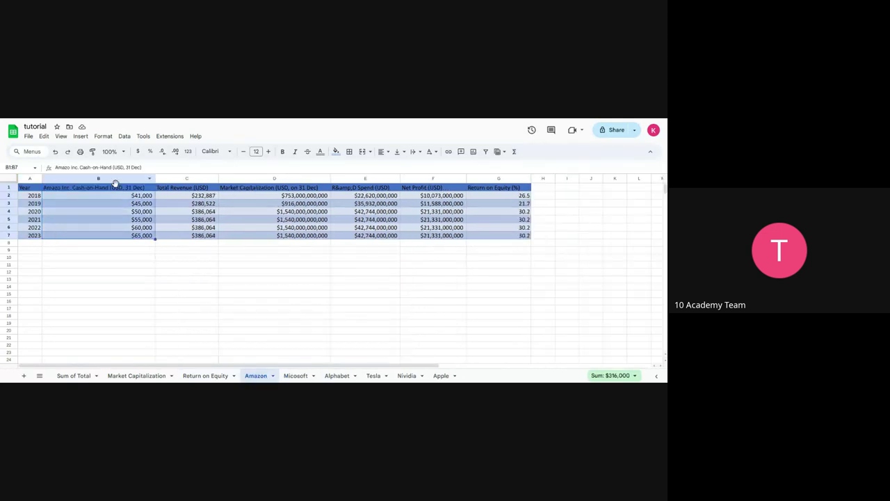
pyautogui.click(337, 376)
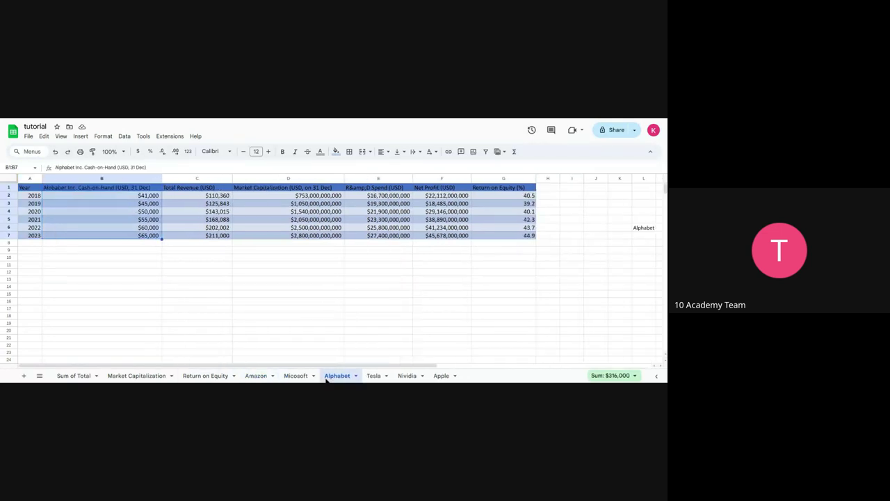
pyautogui.click(374, 377)
pyautogui.click(405, 377)
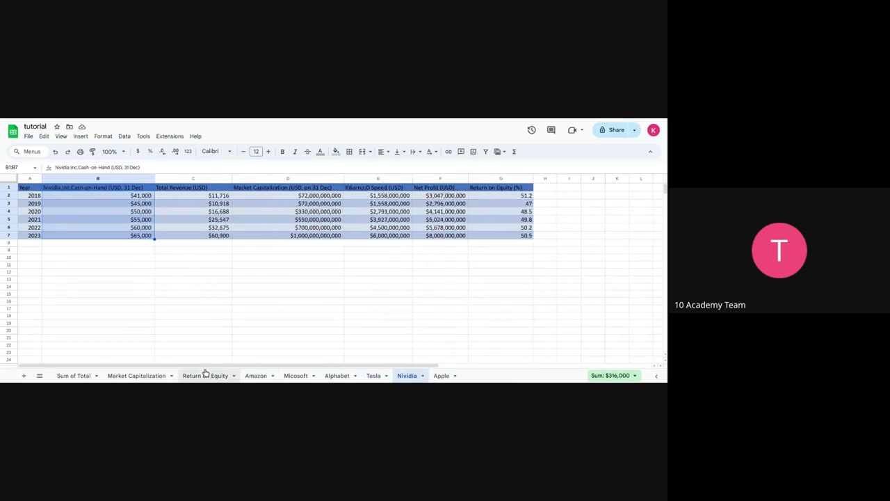
pyautogui.click(296, 377)
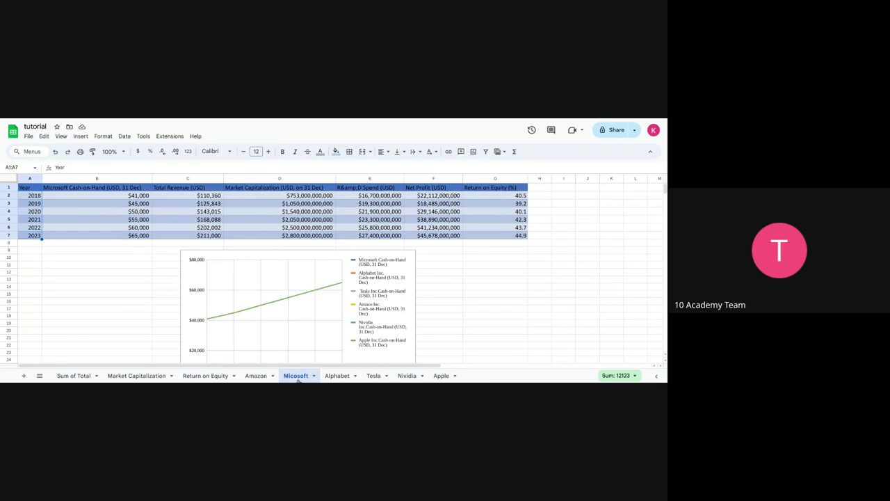
# Reopen the chart for editing and remove all the company cash-on-hand series from it.
pyautogui.scroll(-1, 268, 331)
pyautogui.click(268, 332)
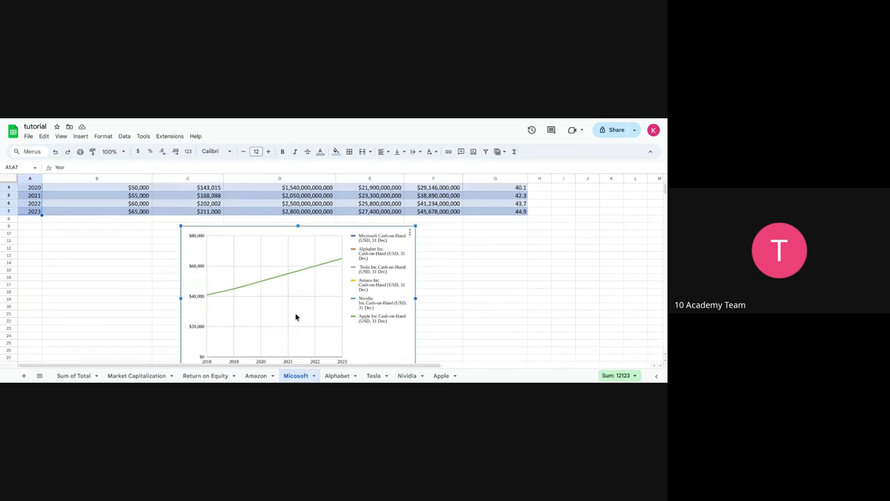
pyautogui.doubleClick(314, 277)
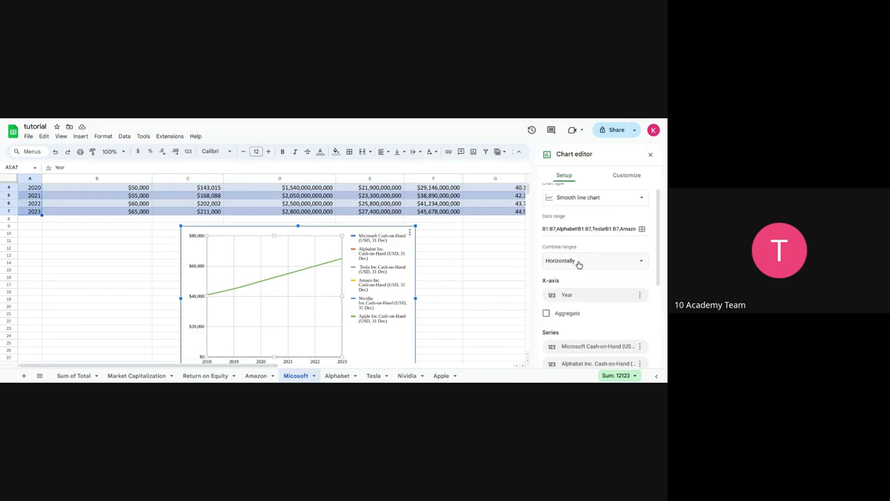
pyautogui.scroll(-3, 583, 334)
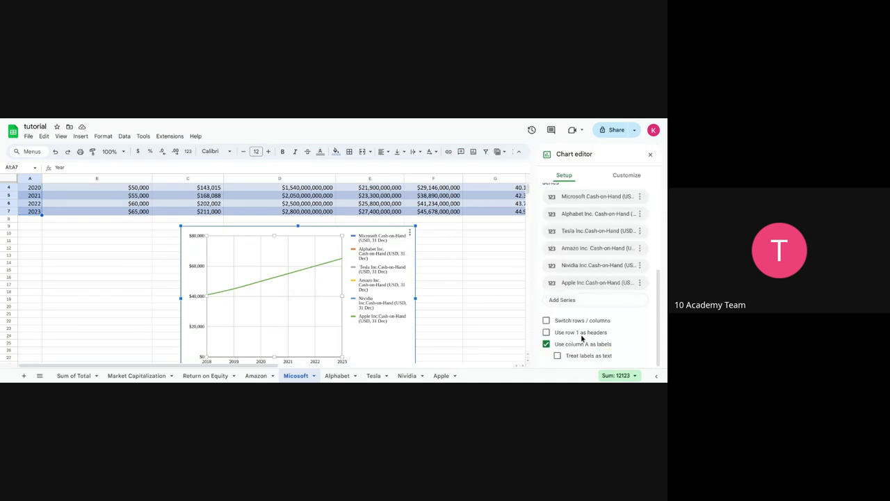
pyautogui.click(640, 284)
pyautogui.click(633, 310)
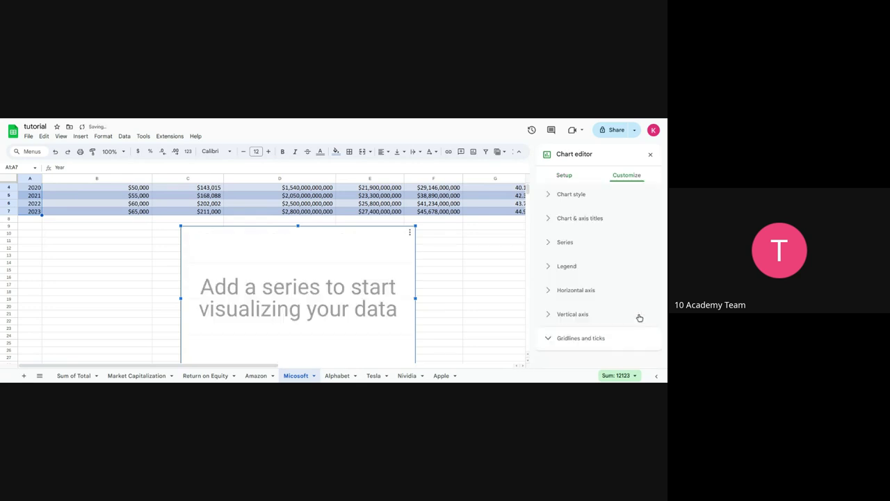
pyautogui.scroll(1, 316, 314)
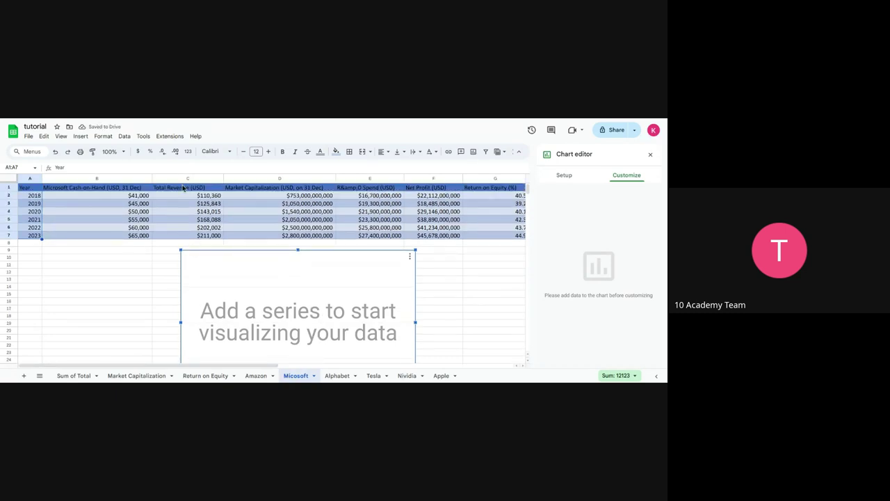
pyautogui.click(256, 376)
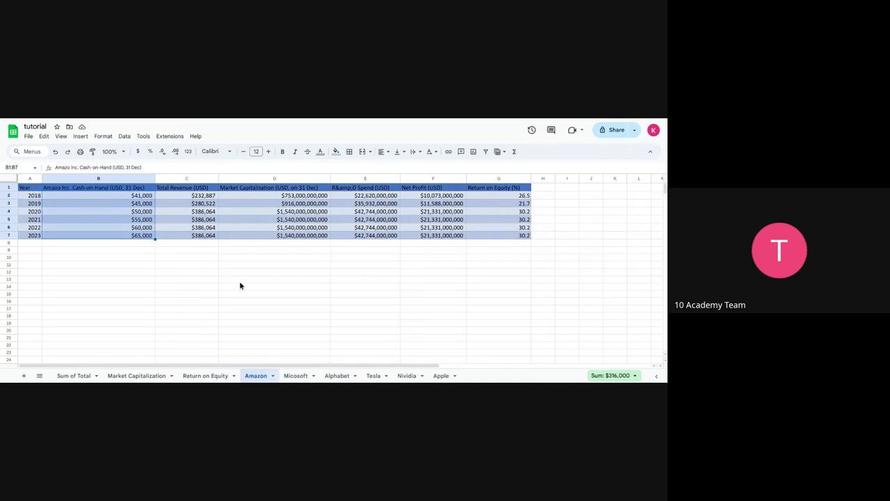
pyautogui.click(296, 376)
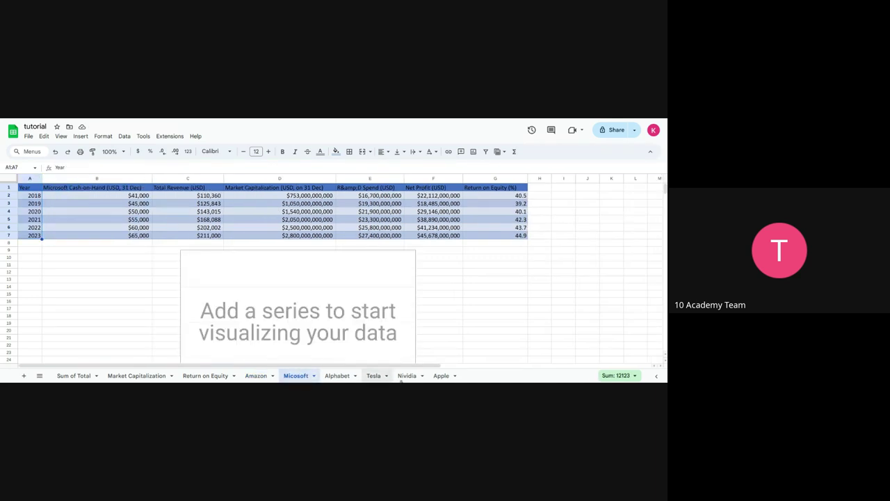
pyautogui.scroll(-1, 404, 326)
pyautogui.doubleClick(399, 324)
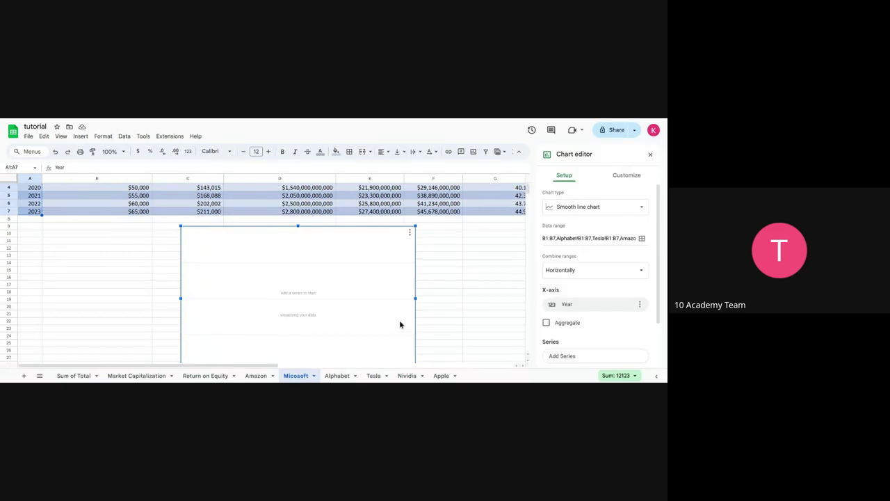
pyautogui.scroll(-1, 579, 327)
pyautogui.scroll(-1, 578, 326)
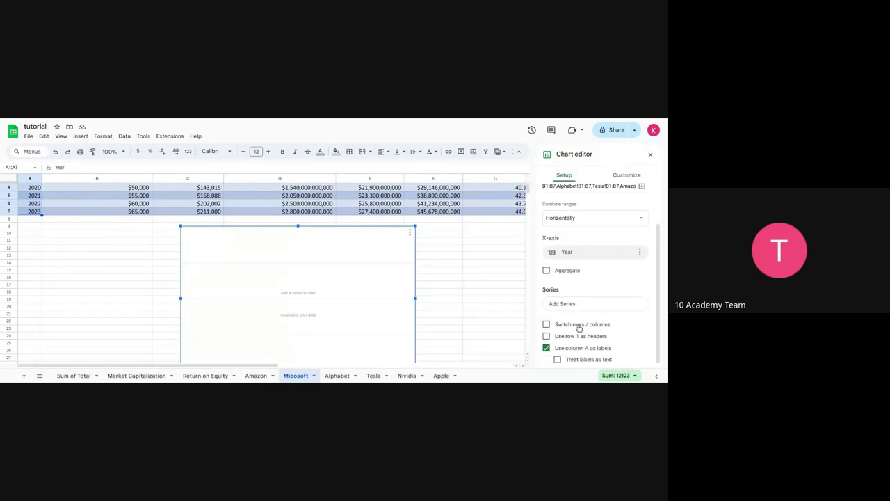
pyautogui.click(584, 303)
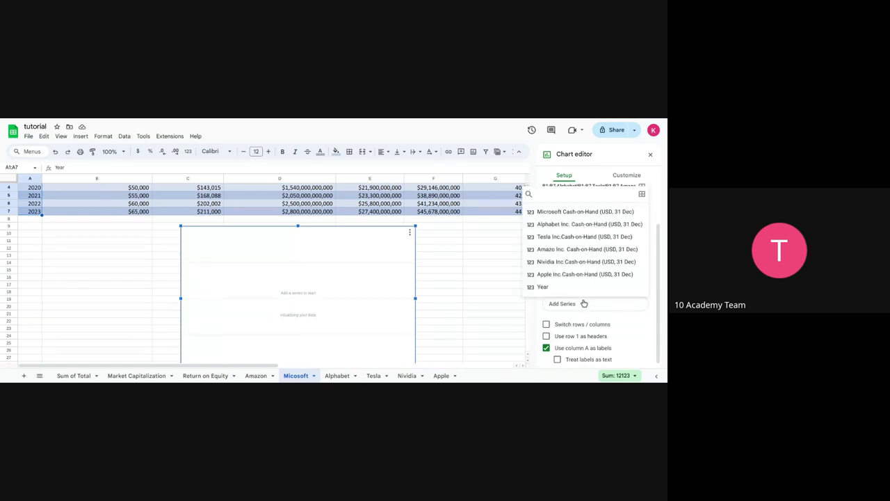
pyautogui.click(641, 194)
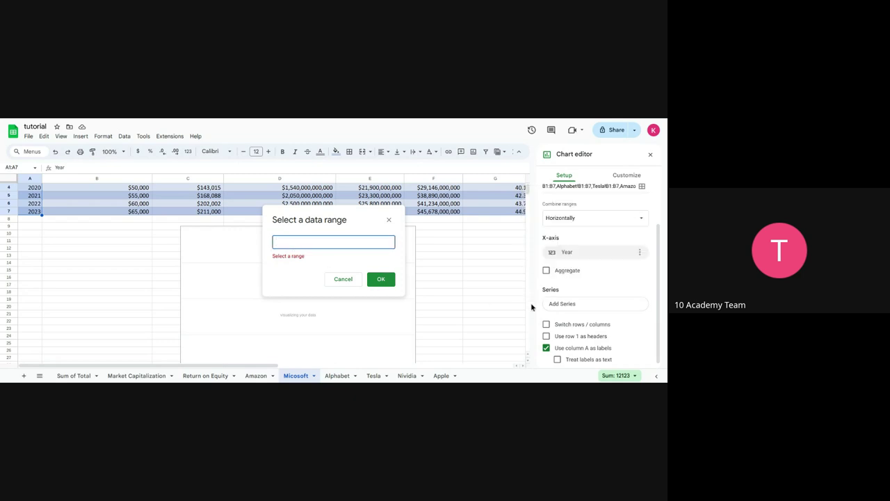
pyautogui.click(389, 219)
pyautogui.scroll(2, 578, 284)
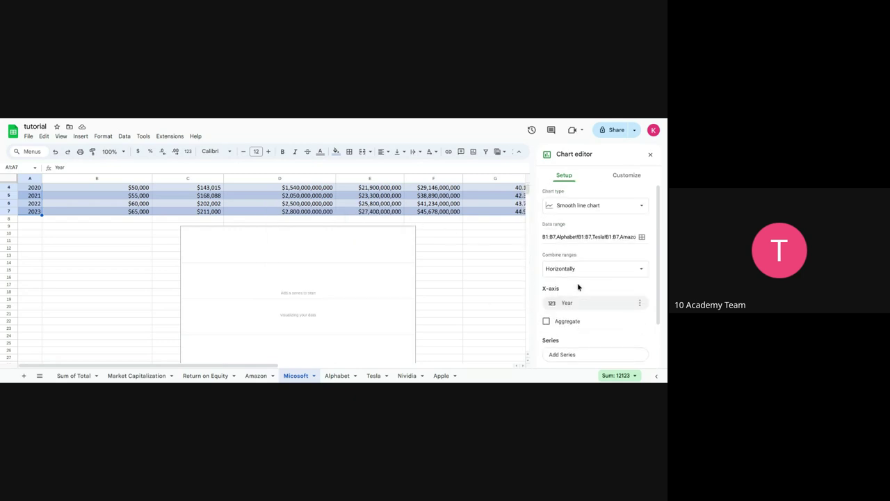
pyautogui.scroll(-2, 578, 298)
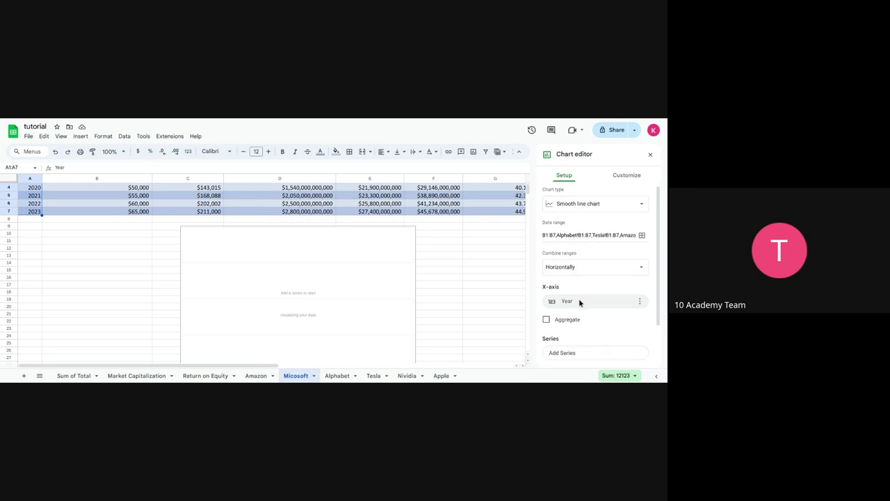
pyautogui.scroll(1, 580, 303)
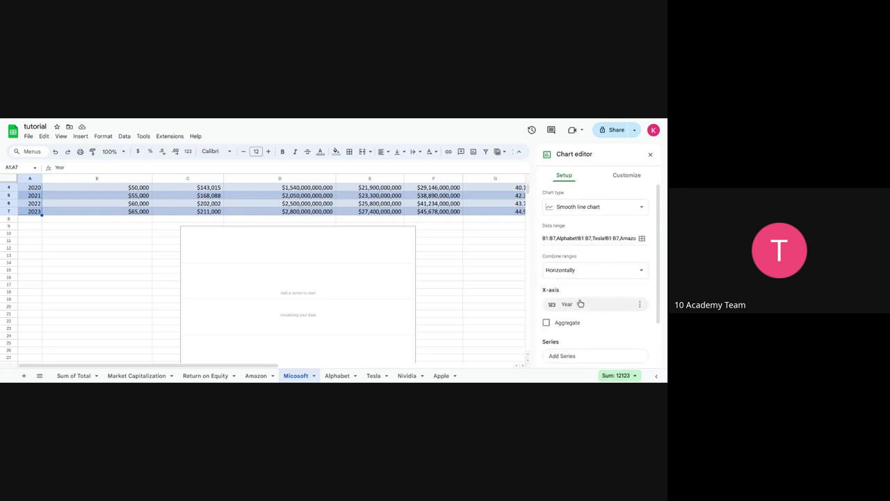
# Open the chart's data ranges and delete all of them except B1:B7.
pyautogui.click(642, 238)
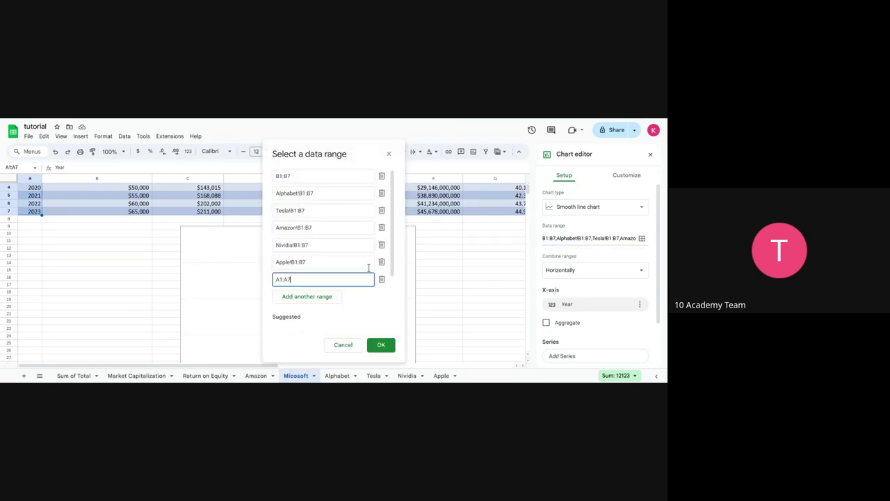
pyautogui.click(381, 193)
pyautogui.click(381, 192)
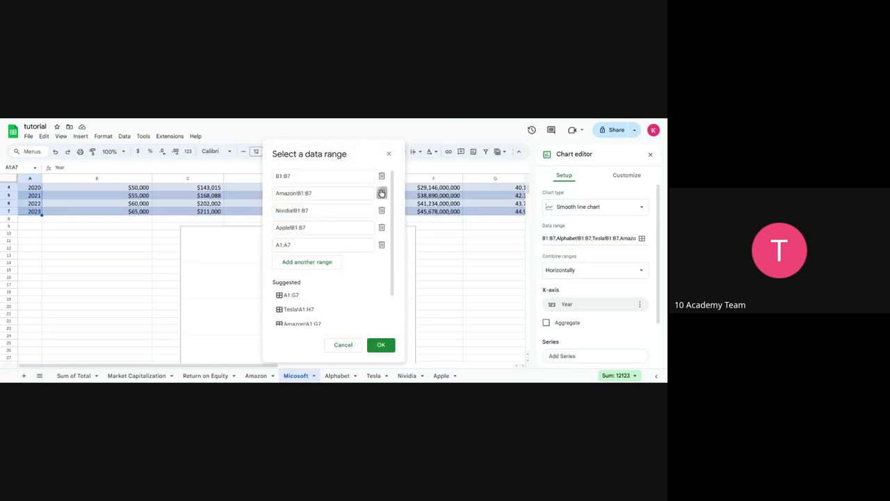
pyautogui.click(381, 192)
pyautogui.click(381, 193)
pyautogui.click(381, 192)
pyautogui.click(388, 193)
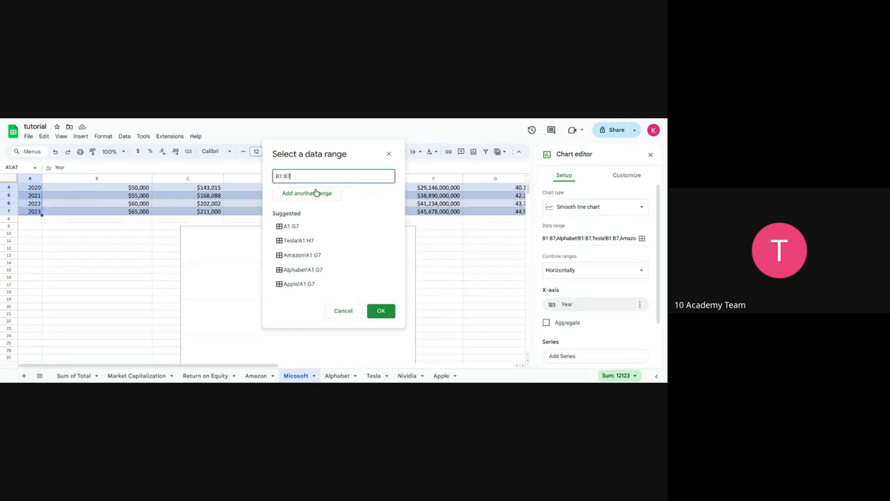
# Add the Total Revenue column C1:C7 of the Micosoft sheet as the second data range of the chart.
pyautogui.scroll(1, 112, 249)
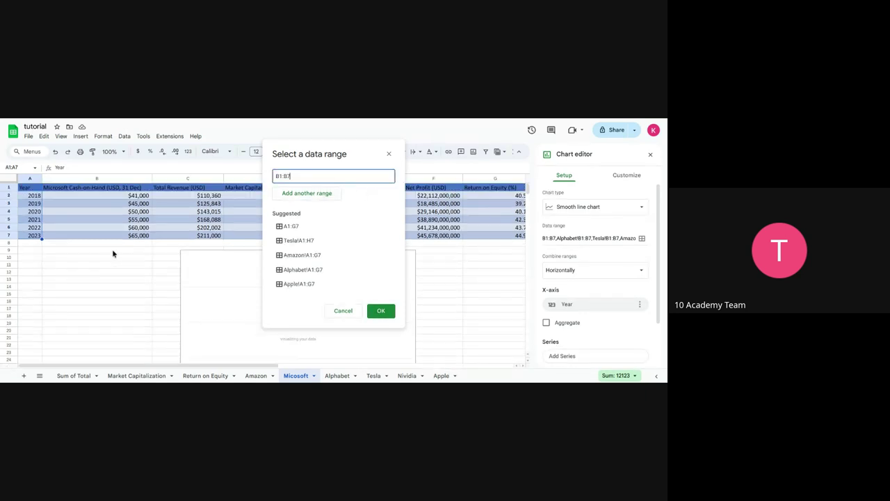
pyautogui.click(314, 201)
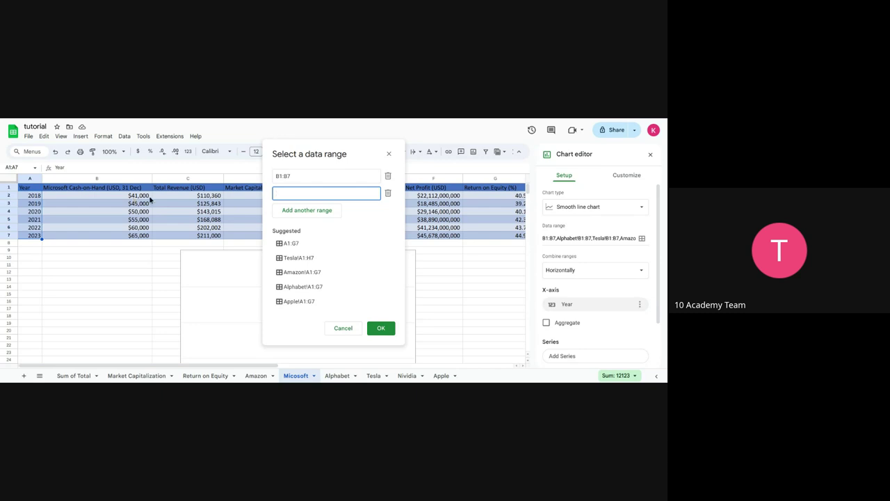
pyautogui.moveTo(197, 188); pyautogui.dragTo(199, 236)
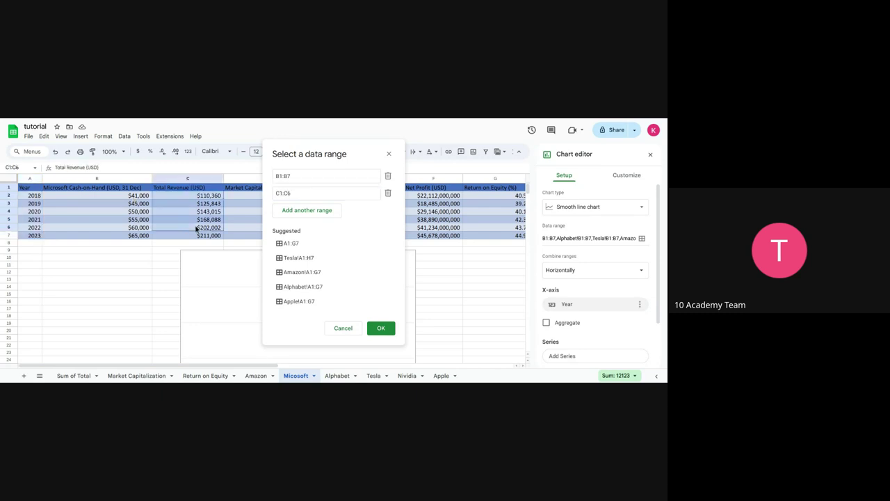
# Add the Total Revenue column Amazon!C1:C7 as the third data range, and start another empty range.
pyautogui.click(320, 210)
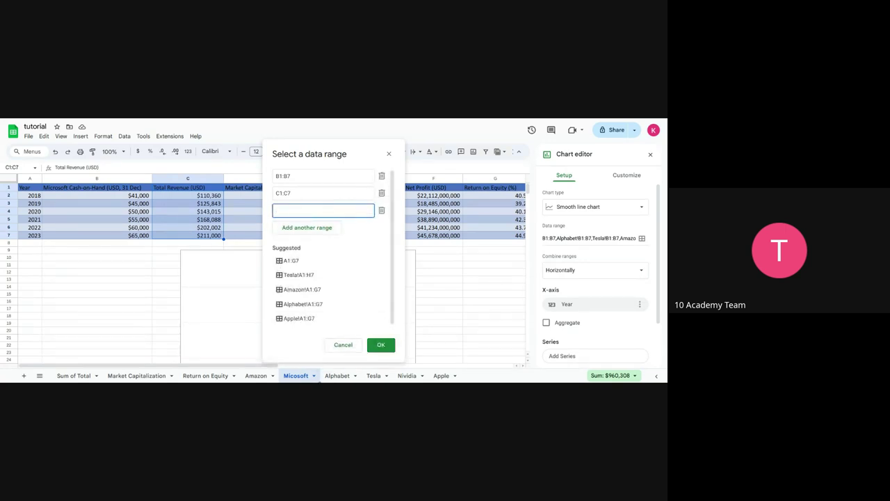
pyautogui.click(256, 376)
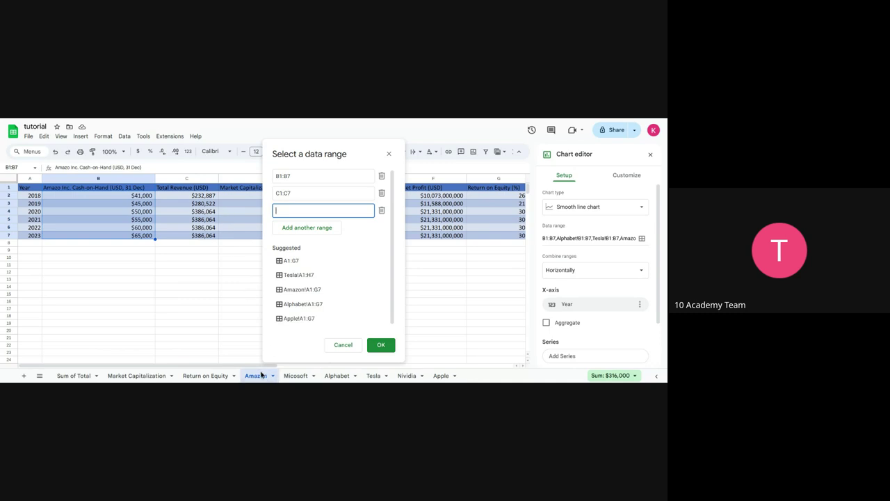
pyautogui.moveTo(211, 188); pyautogui.dragTo(212, 235)
pyautogui.click(306, 228)
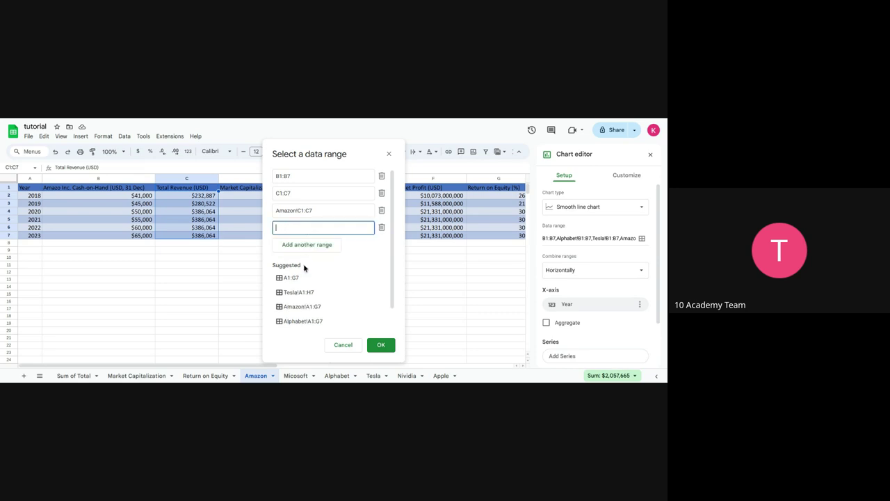
# Add the Total Revenue columns Alphabet!C1:C7 and Tesla!C1:C7 as the fourth and fifth data ranges of the chart.
pyautogui.click(337, 376)
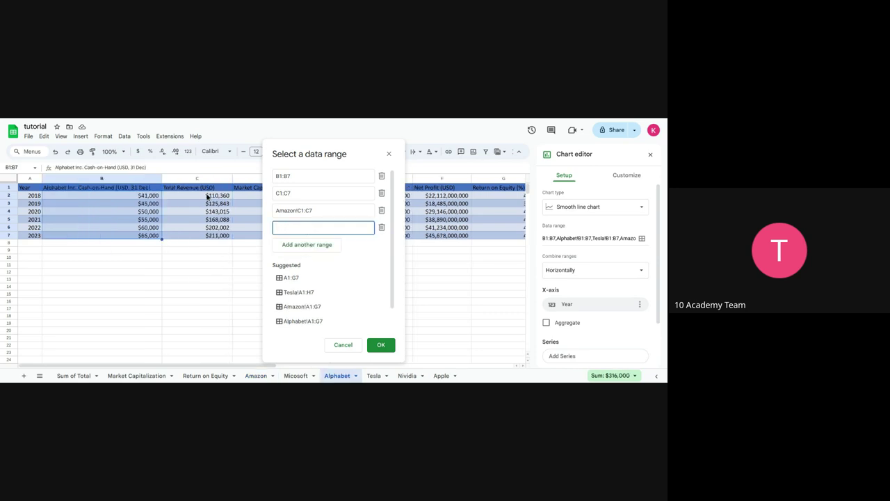
pyautogui.moveTo(211, 188); pyautogui.dragTo(213, 236)
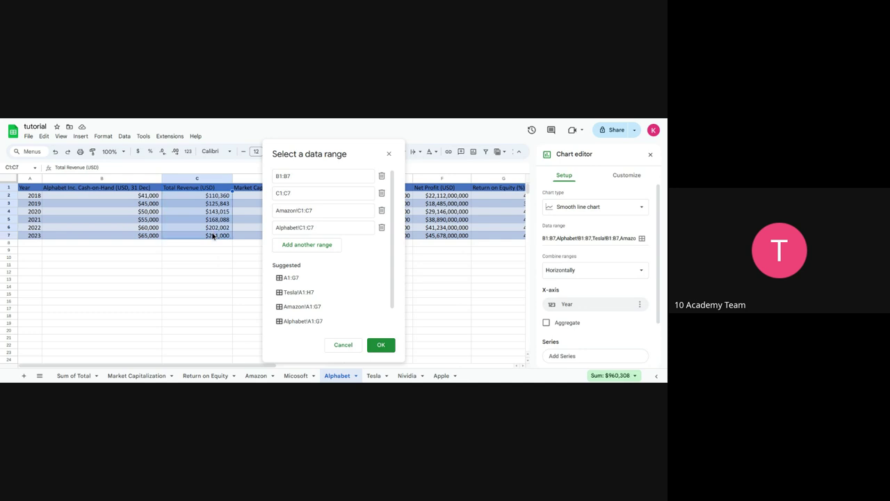
pyautogui.click(295, 246)
pyautogui.click(371, 375)
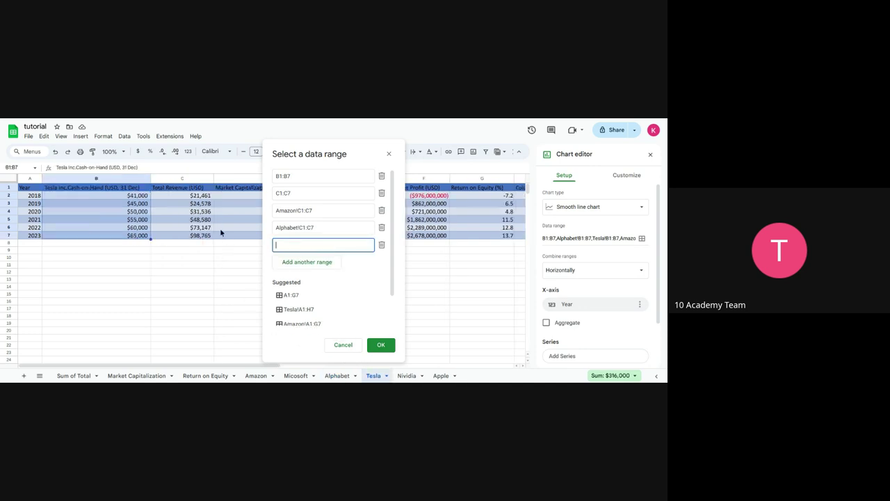
pyautogui.moveTo(199, 188); pyautogui.dragTo(202, 236)
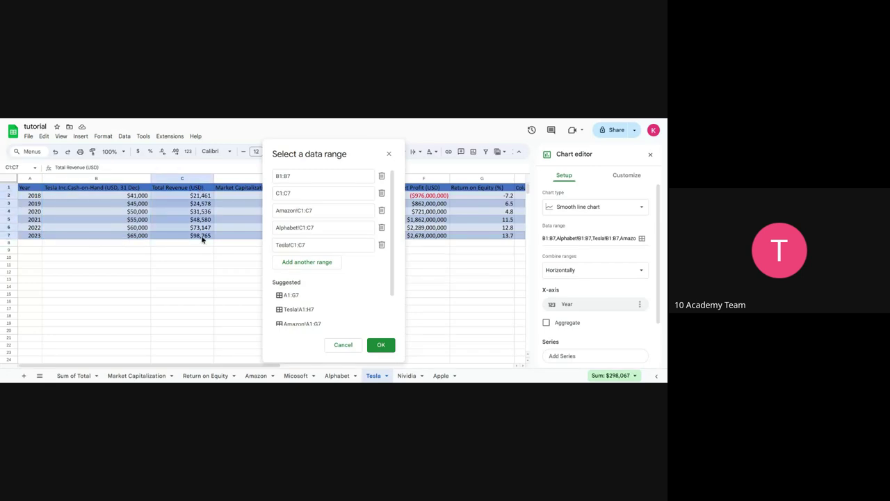
# Add the Total Revenue columns Nividia!C1:C7 and Apple!C1:C7 as the last two data ranges and apply the range list.
pyautogui.click(301, 262)
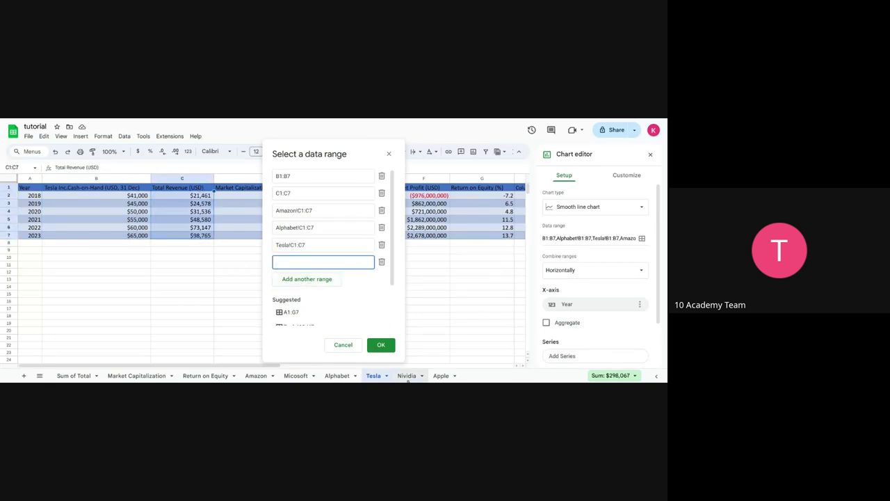
pyautogui.click(408, 377)
pyautogui.moveTo(217, 190); pyautogui.dragTo(220, 238)
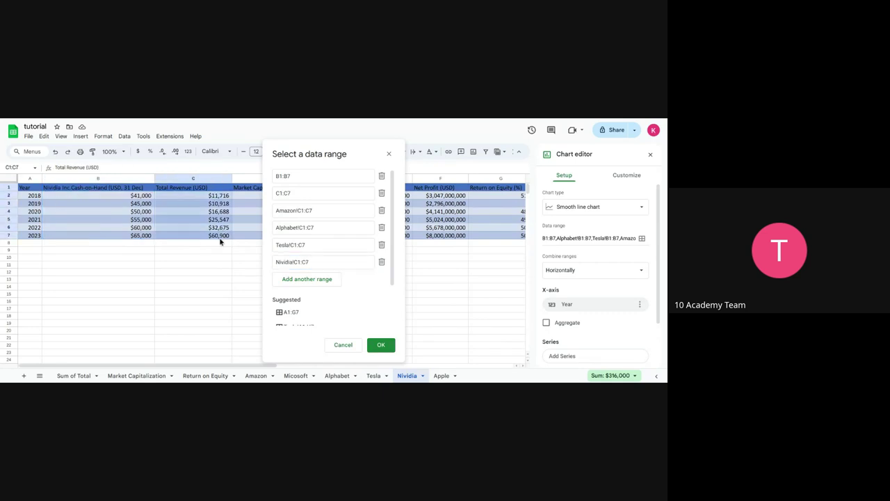
pyautogui.click(301, 279)
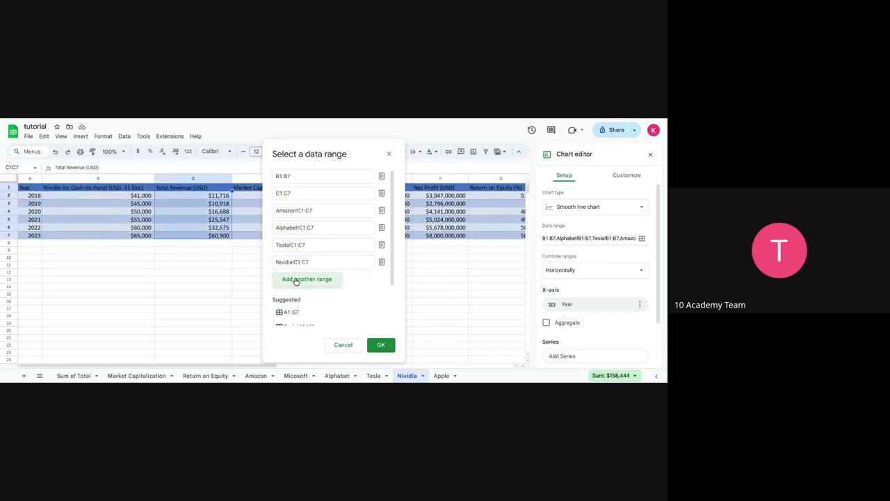
pyautogui.click(442, 376)
pyautogui.moveTo(207, 188); pyautogui.dragTo(206, 236)
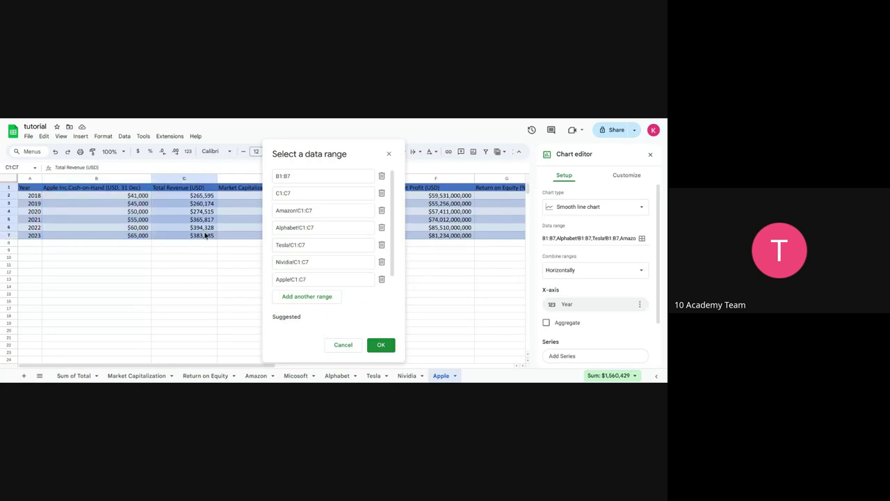
pyautogui.click(381, 347)
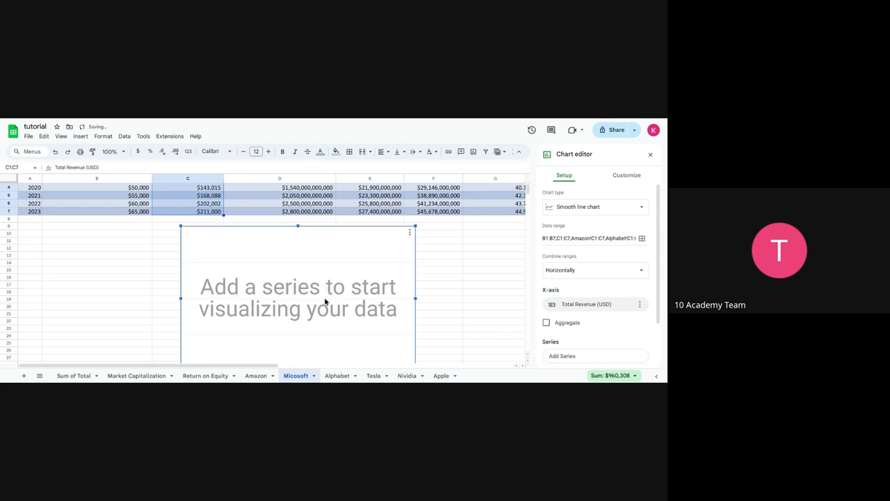
# Set the chart's X-axis to the Year column A1:A7 of the Micosoft sheet.
pyautogui.scroll(-2, 579, 335)
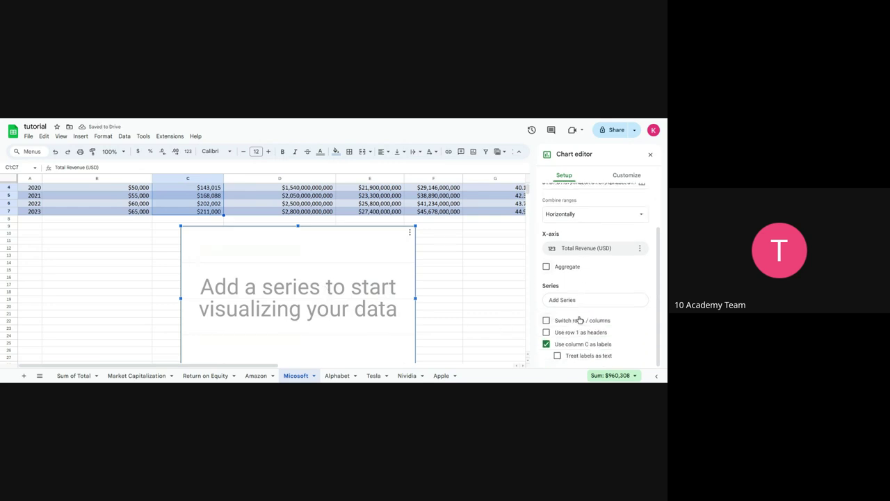
pyautogui.click(583, 249)
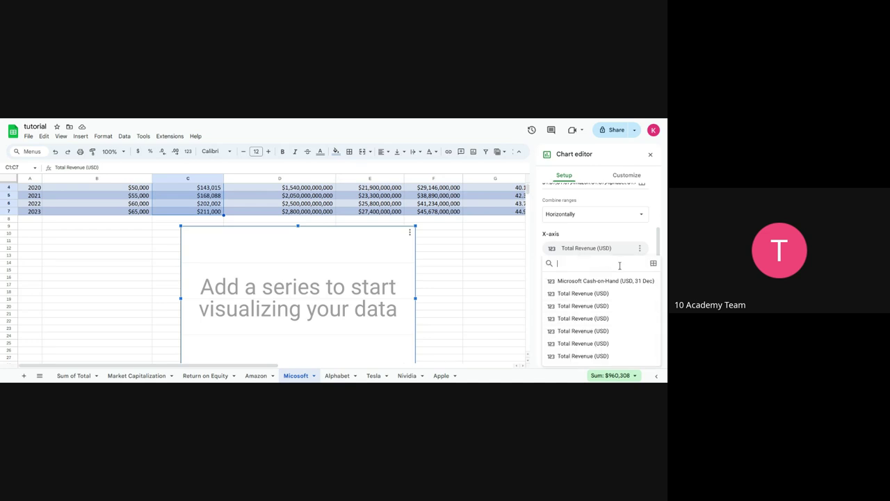
pyautogui.click(653, 263)
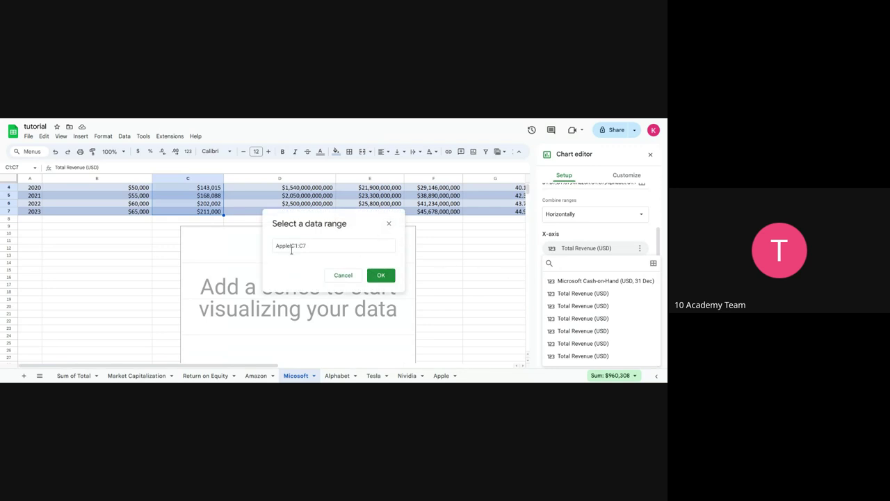
pyautogui.scroll(2, 30, 244)
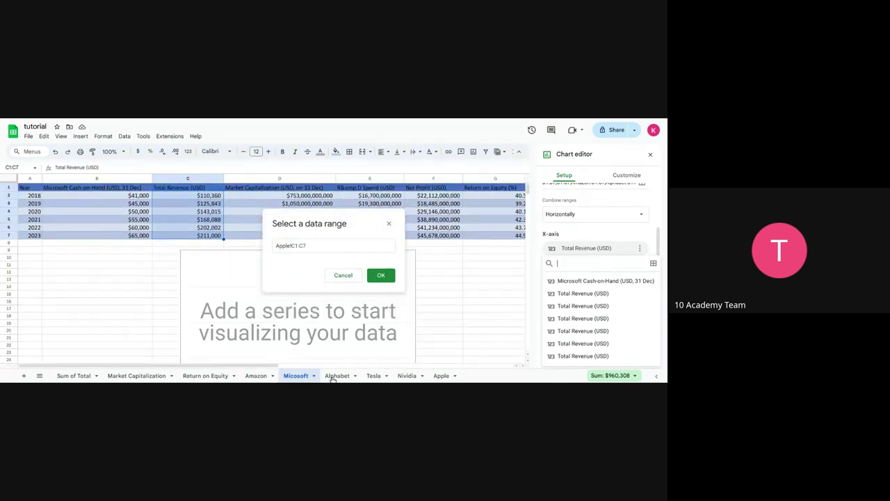
pyautogui.click(290, 376)
pyautogui.moveTo(35, 187); pyautogui.dragTo(35, 238)
pyautogui.click(382, 275)
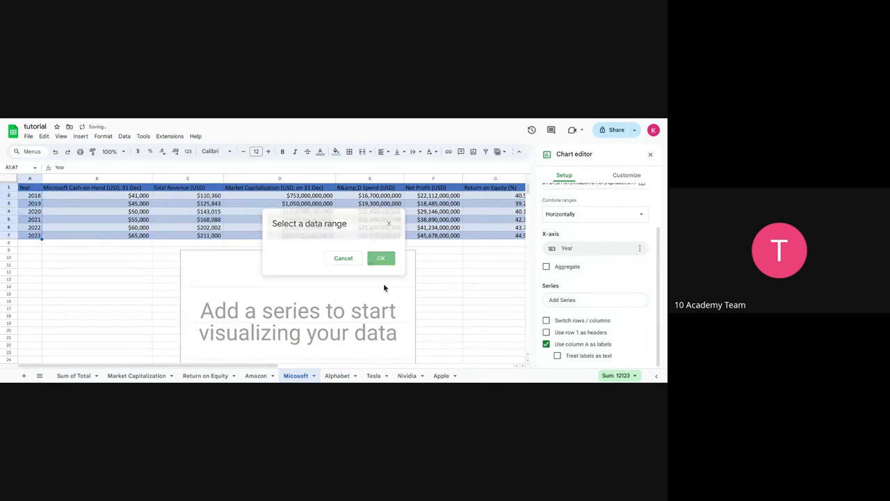
# Add the Total Revenue columns of Micosoft, Amazon and Alphabet as the chart's first three series.
pyautogui.scroll(-2, 318, 282)
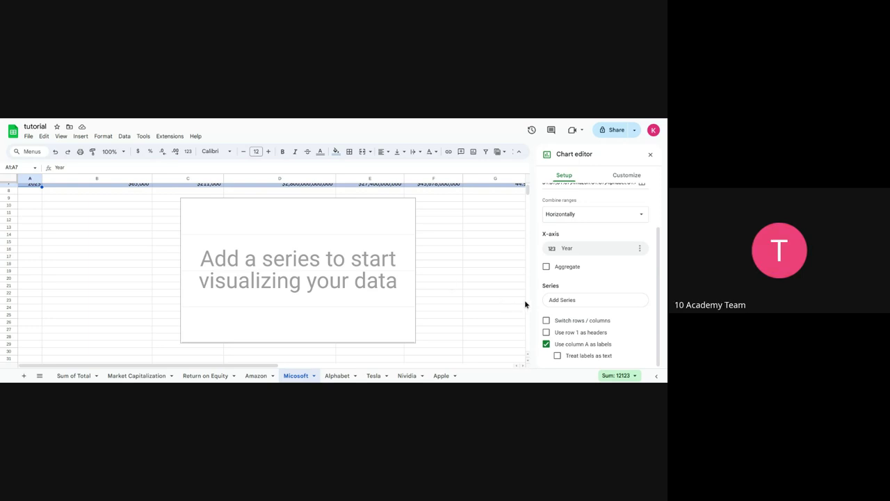
pyautogui.click(608, 300)
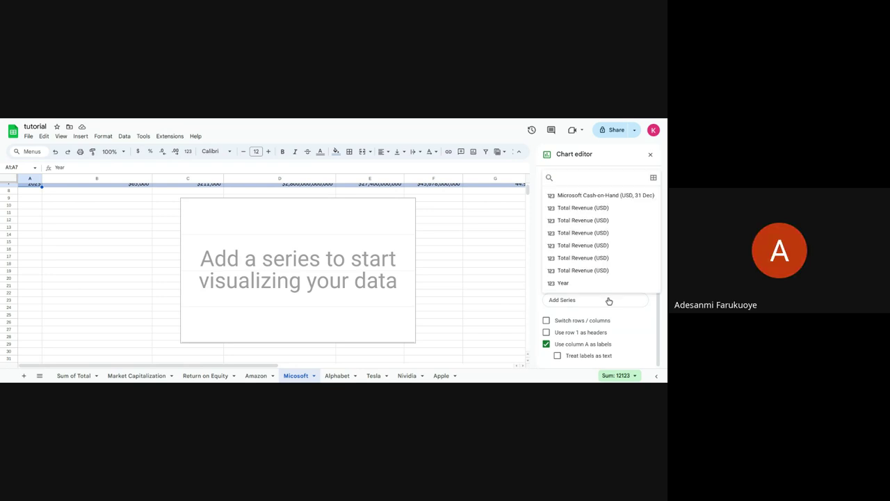
pyautogui.click(615, 208)
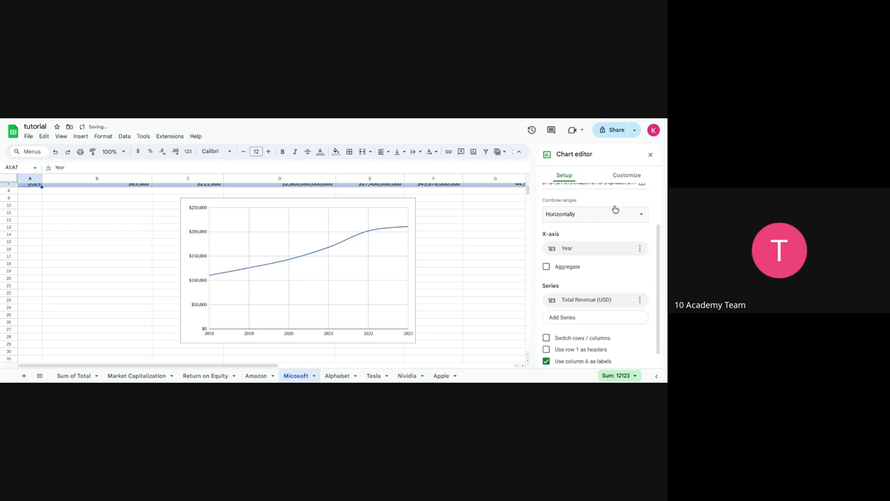
pyautogui.click(591, 322)
pyautogui.click(595, 239)
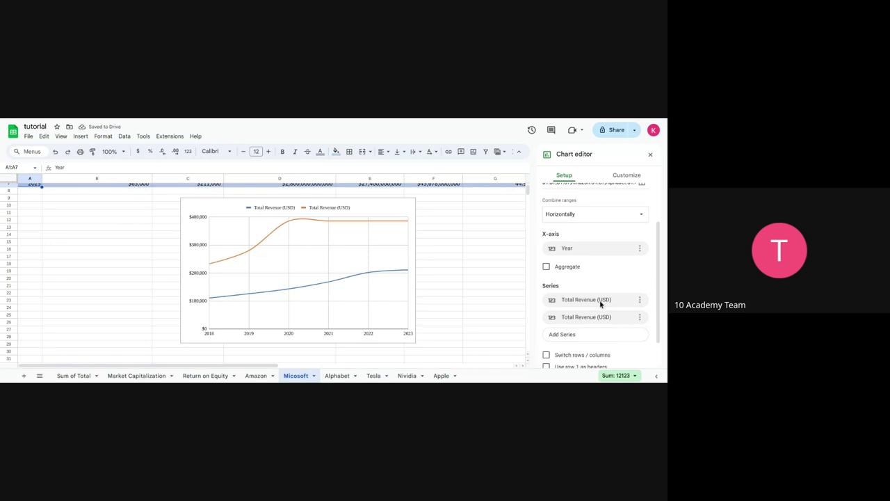
pyautogui.click(583, 335)
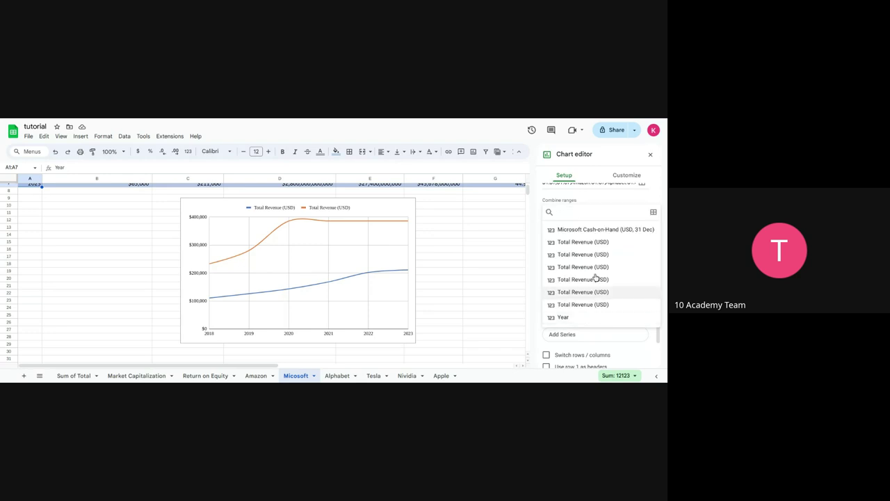
pyautogui.click(598, 268)
# Add the Total Revenue columns of Tesla, Nividia and Apple as the chart's remaining three series.
pyautogui.click(594, 350)
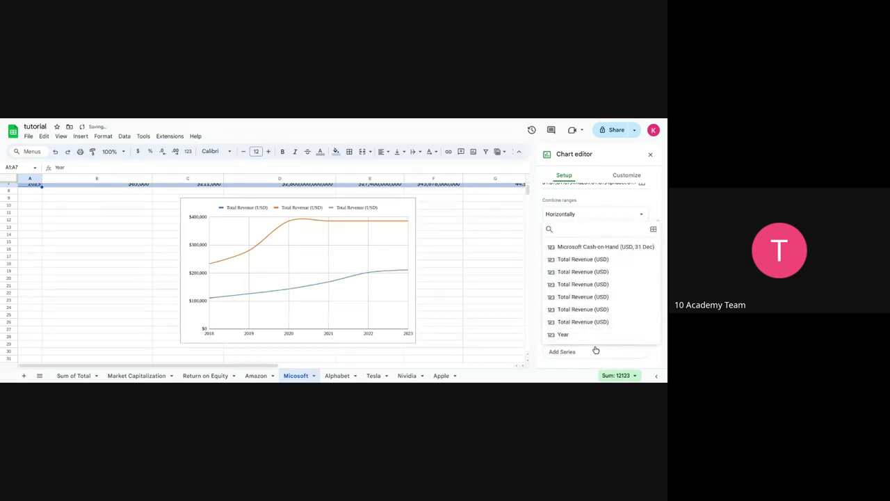
pyautogui.click(583, 297)
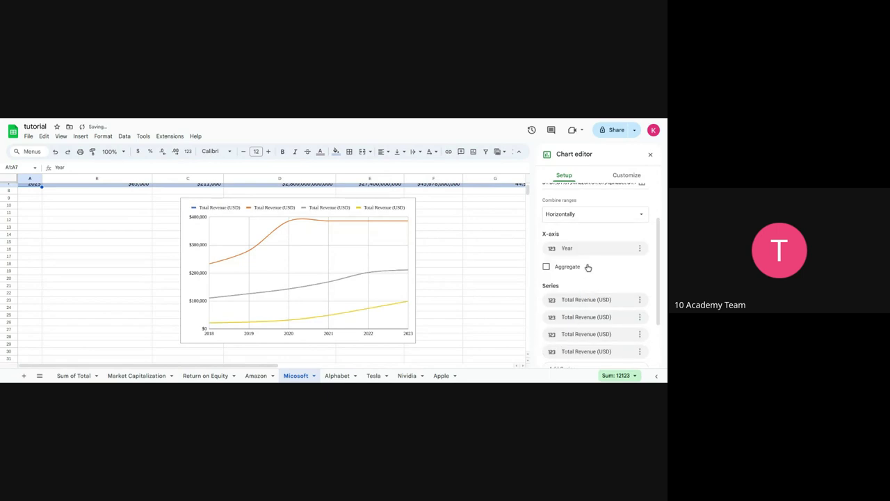
pyautogui.scroll(-2, 586, 266)
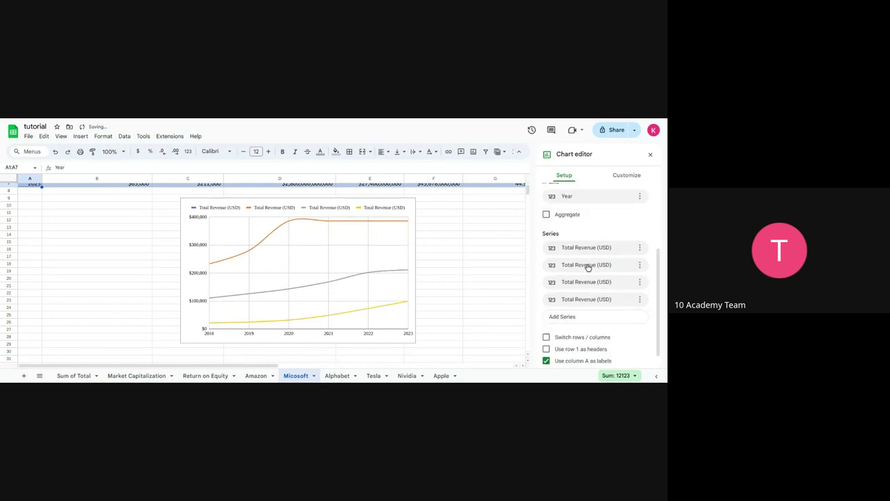
pyautogui.click(584, 318)
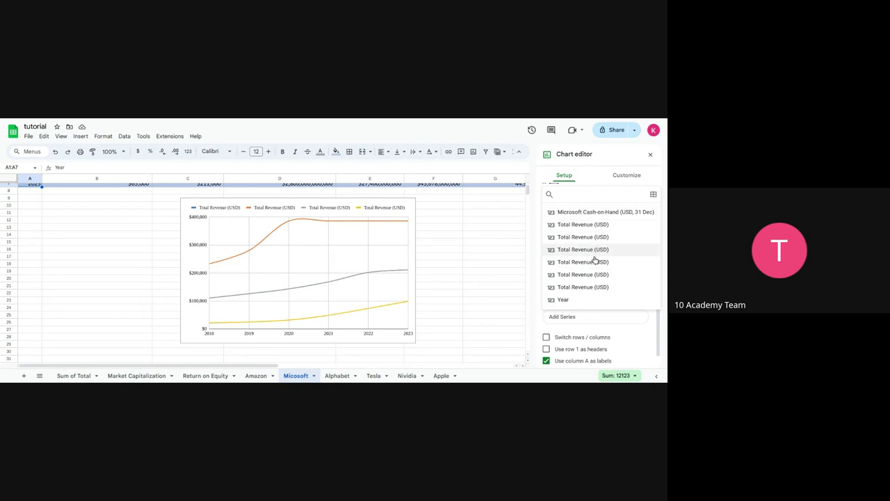
pyautogui.click(590, 280)
pyautogui.click(589, 334)
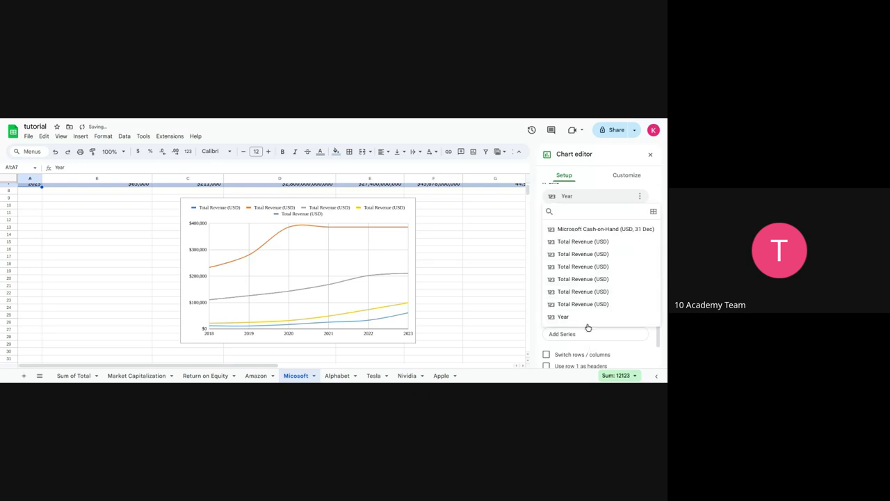
pyautogui.click(589, 306)
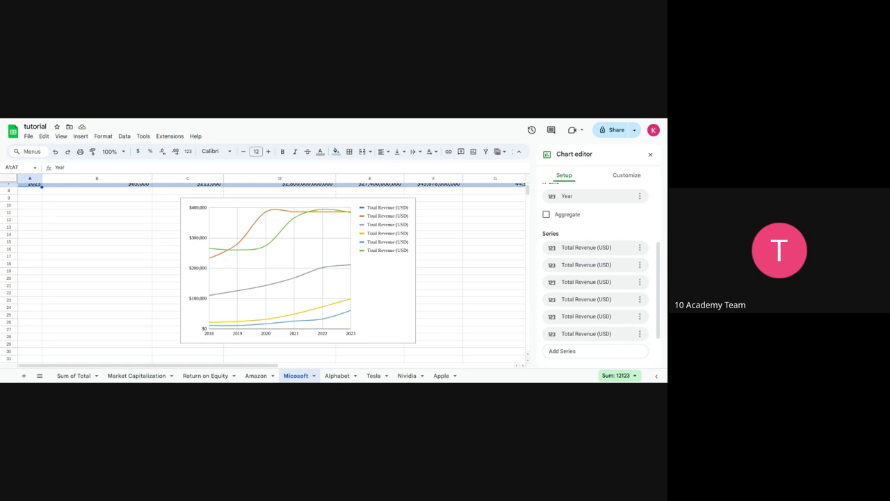
# Examine the finished revenue line chart, its lines and legend, against the data table on the Micosoft sheet.
pyautogui.scroll(2, 145, 249)
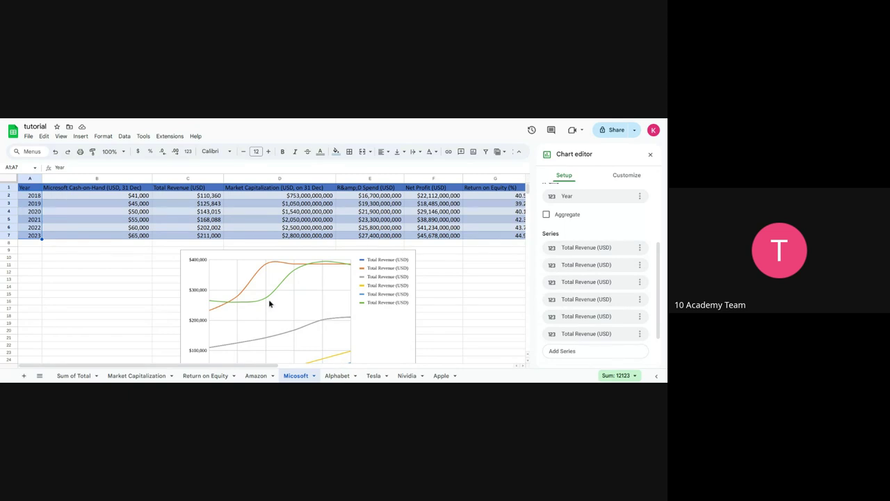
pyautogui.scroll(-2, 270, 303)
pyautogui.scroll(2, 268, 299)
pyautogui.scroll(-2, 303, 307)
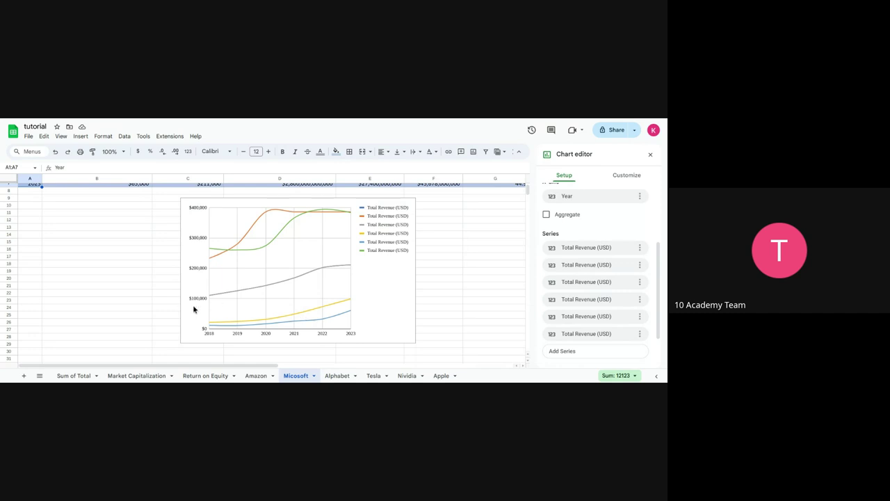
pyautogui.click(236, 323)
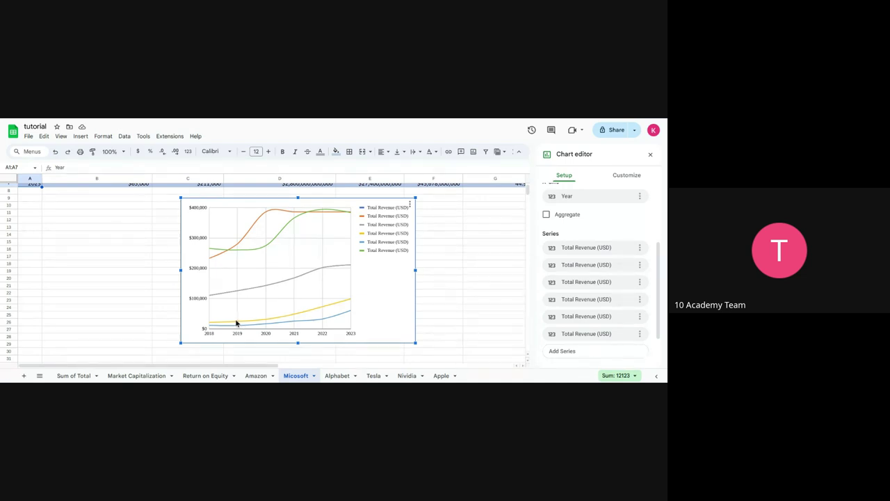
pyautogui.moveTo(238, 323)
pyautogui.scroll(2, 271, 271)
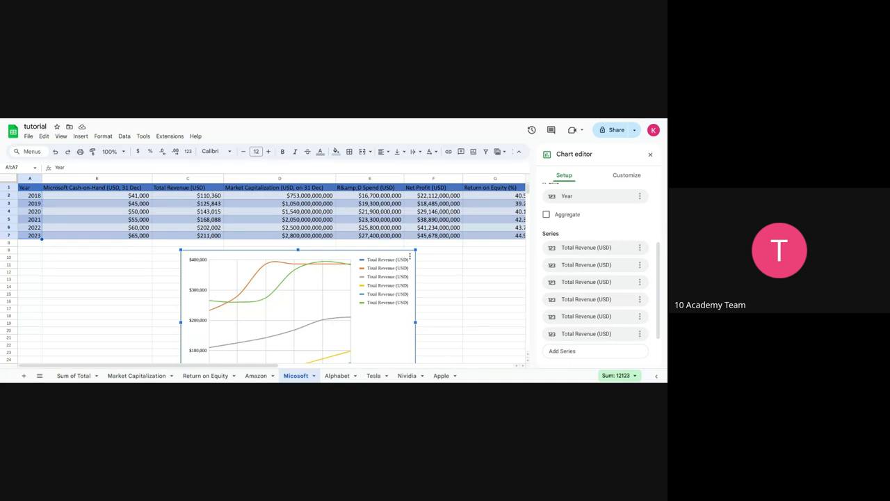
pyautogui.scroll(-2, 264, 271)
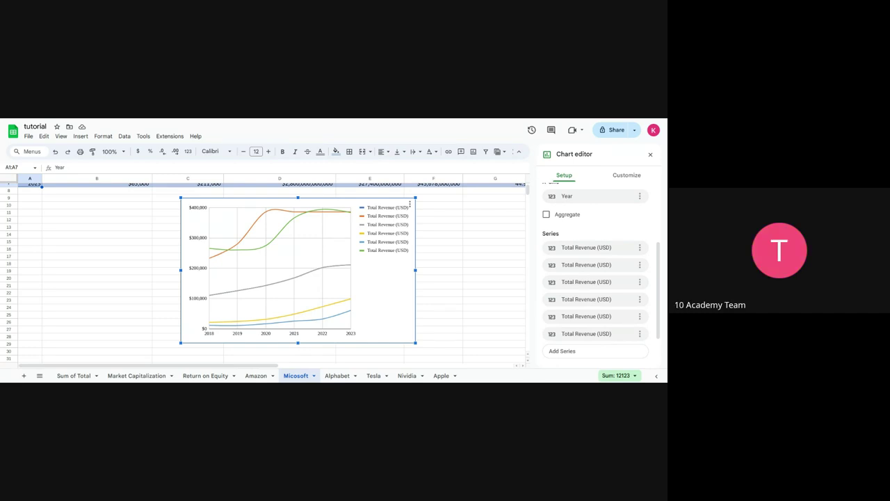
pyautogui.scroll(2, 271, 271)
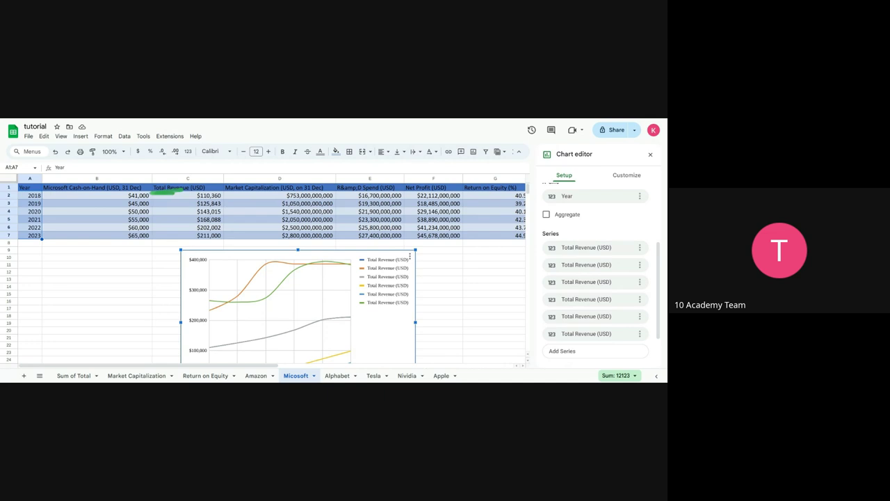
# Toggle the chart's use of row 1 as headers on and off again.
pyautogui.scroll(-5, 264, 278)
pyautogui.scroll(-2, 598, 278)
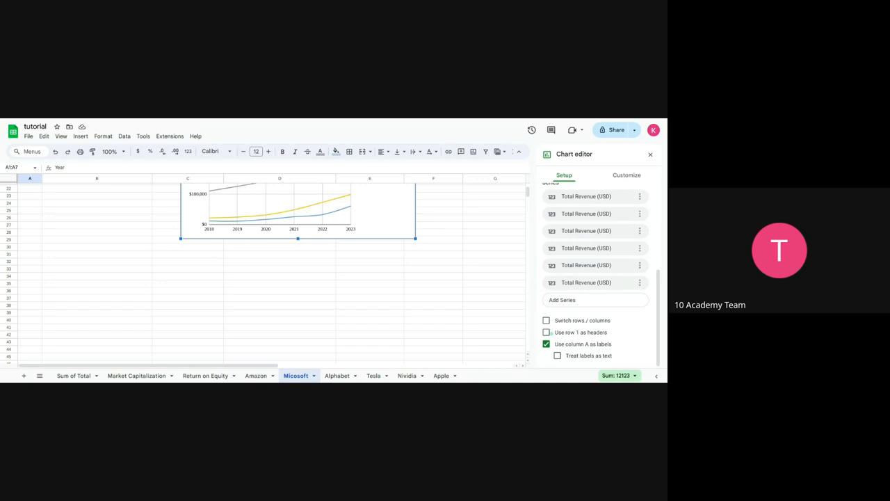
pyautogui.click(589, 334)
pyautogui.click(583, 333)
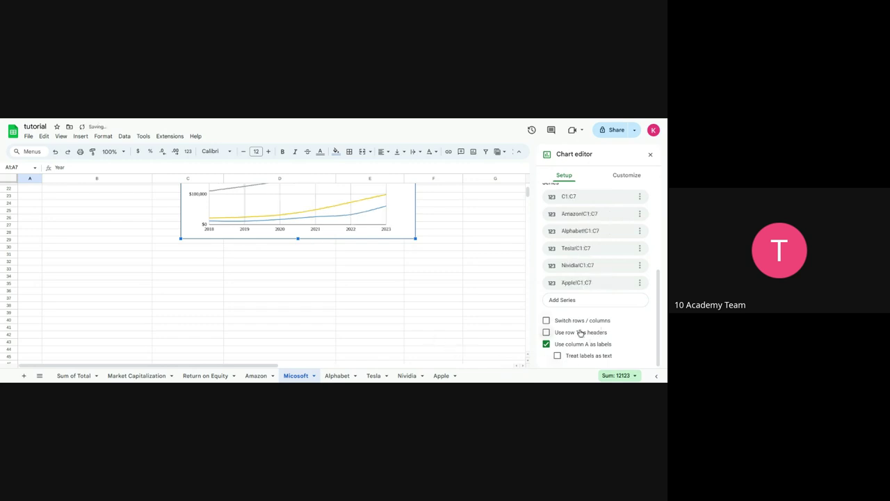
pyautogui.scroll(3, 441, 337)
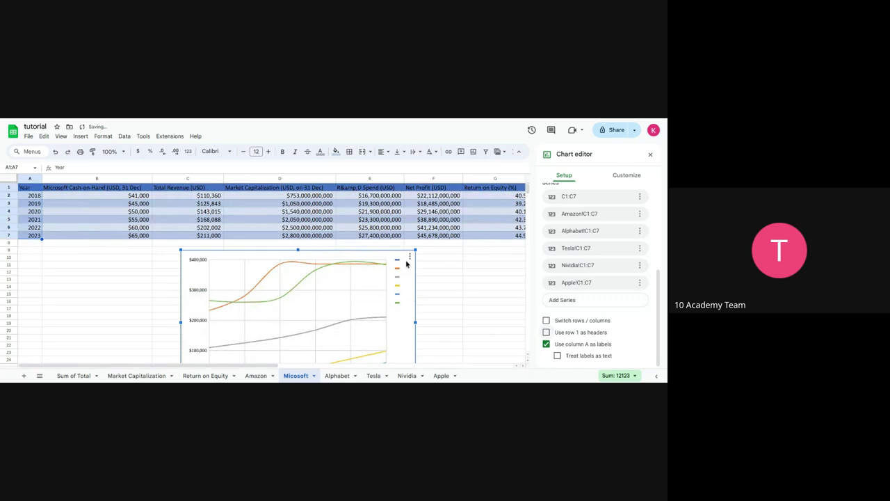
pyautogui.click(398, 261)
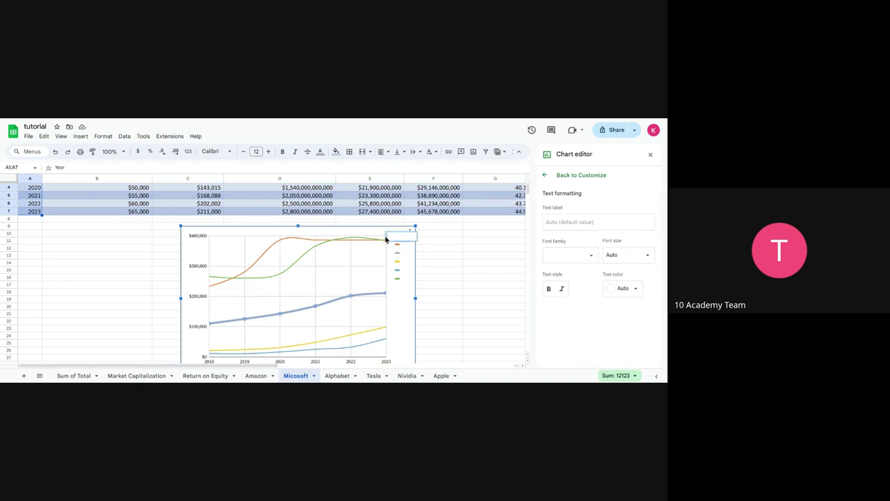
pyautogui.click(579, 223)
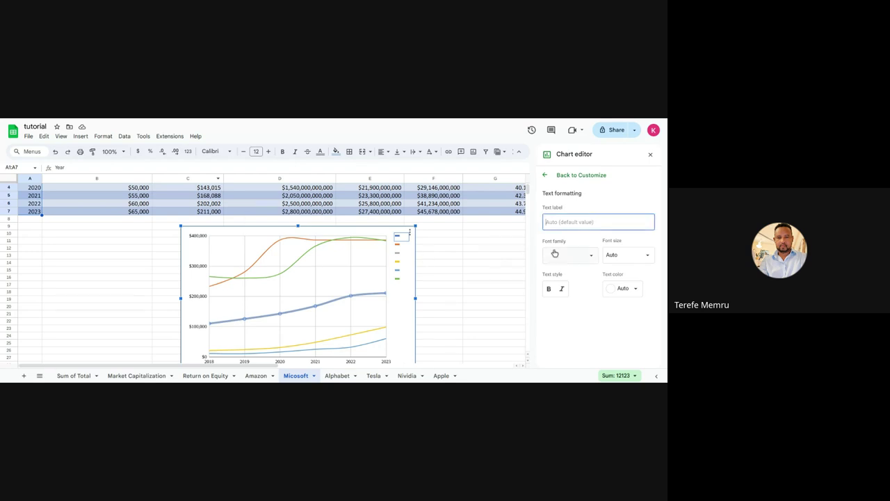
pyautogui.click(546, 175)
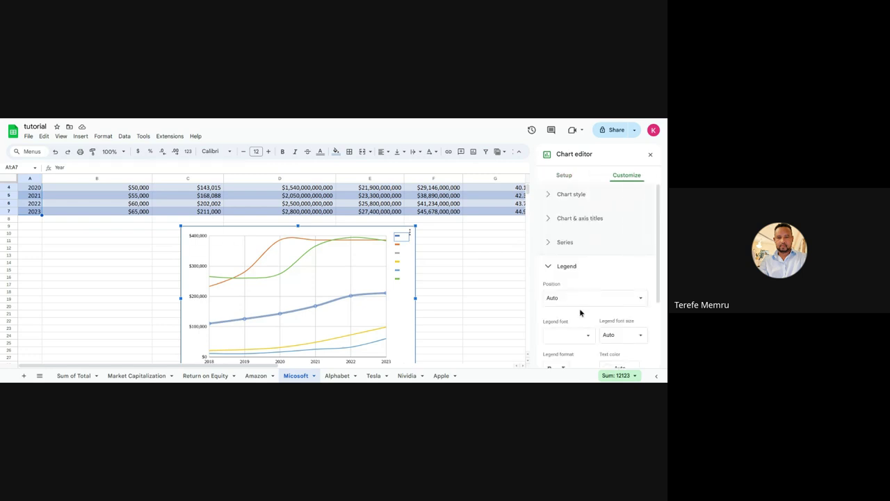
pyautogui.scroll(-3, 580, 310)
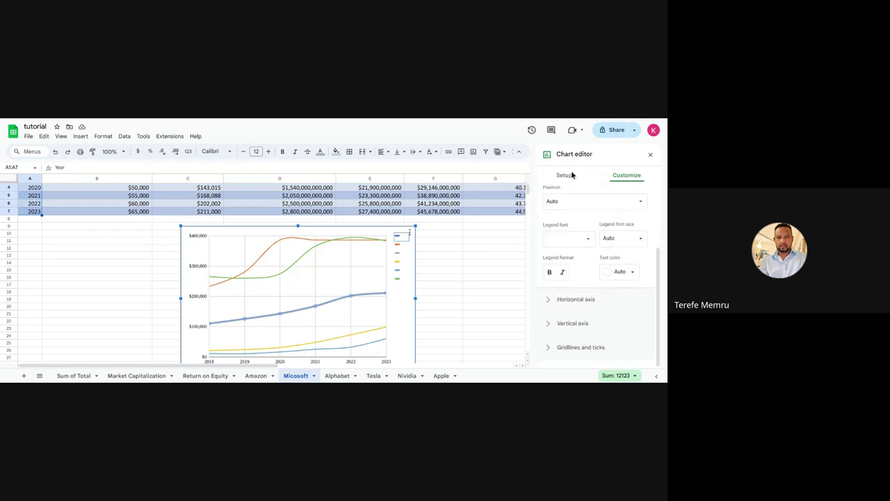
# Set the revenue chart to use row 1 as headers and column A as labels.
pyautogui.click(572, 175)
pyautogui.scroll(-5, 574, 327)
pyautogui.click(575, 342)
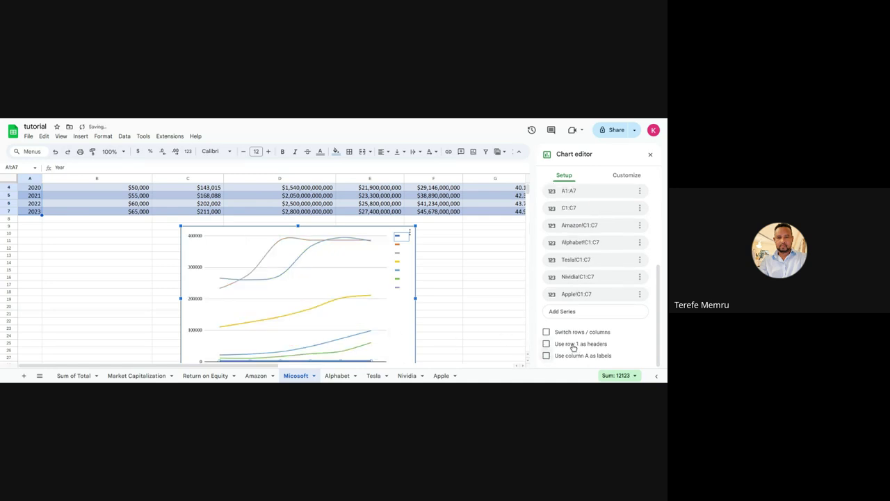
pyautogui.click(575, 345)
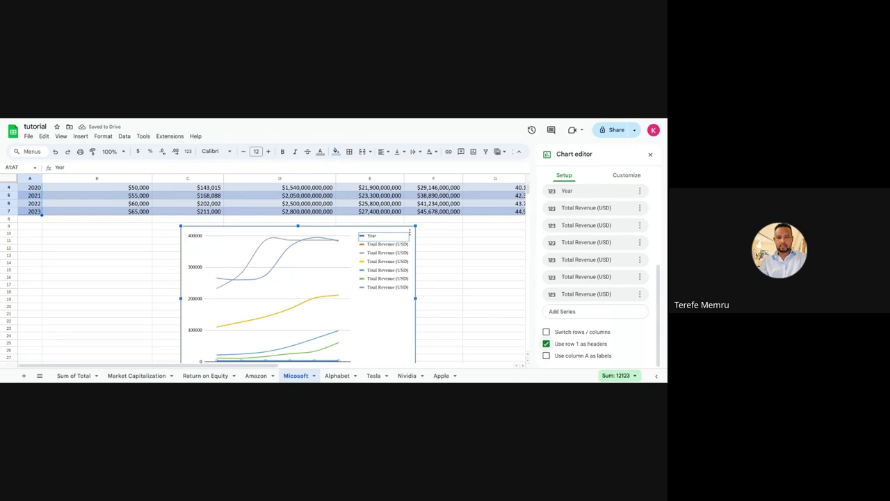
pyautogui.click(555, 355)
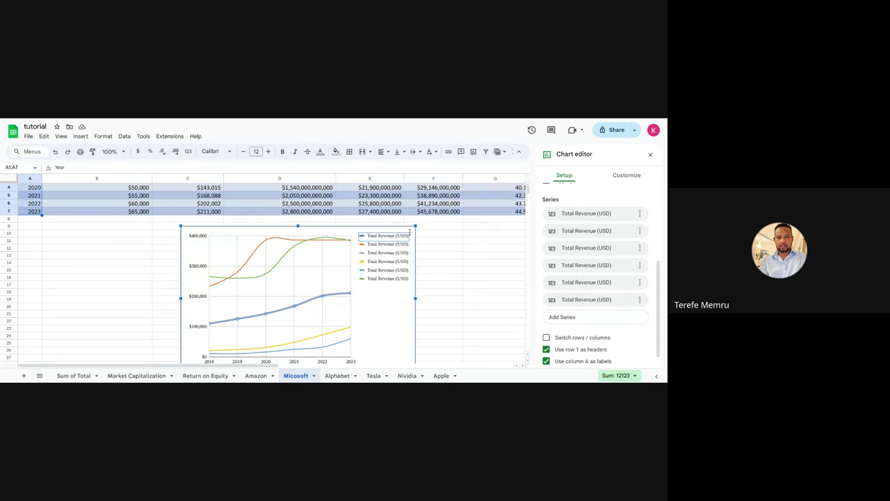
pyautogui.scroll(-3, 264, 271)
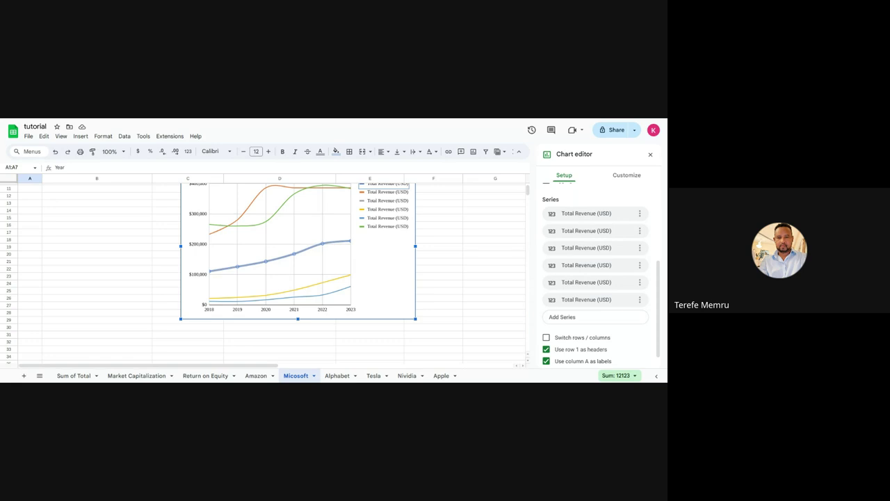
pyautogui.moveTo(187, 200)
pyautogui.mouseDown()
pyautogui.moveTo(207, 198)
pyautogui.moveTo(204, 219)
pyautogui.mouseUp()
pyautogui.moveTo(187, 259); pyautogui.dragTo(207, 253)
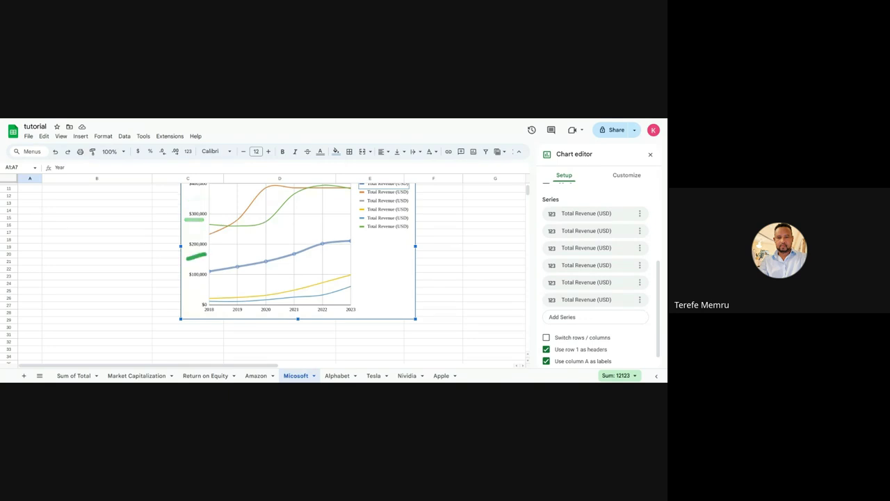
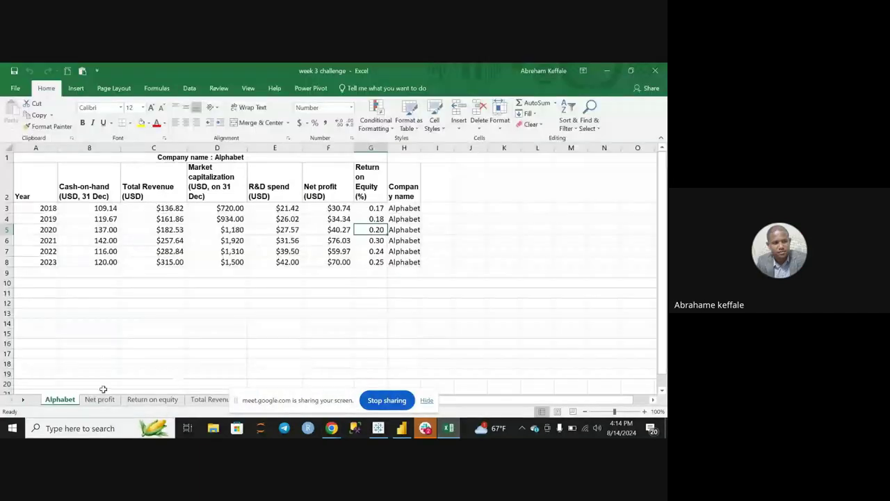
# View the Amazon and Apple company data sheets in the week 3 challenge workbook in Excel.
pyautogui.click(28, 400)
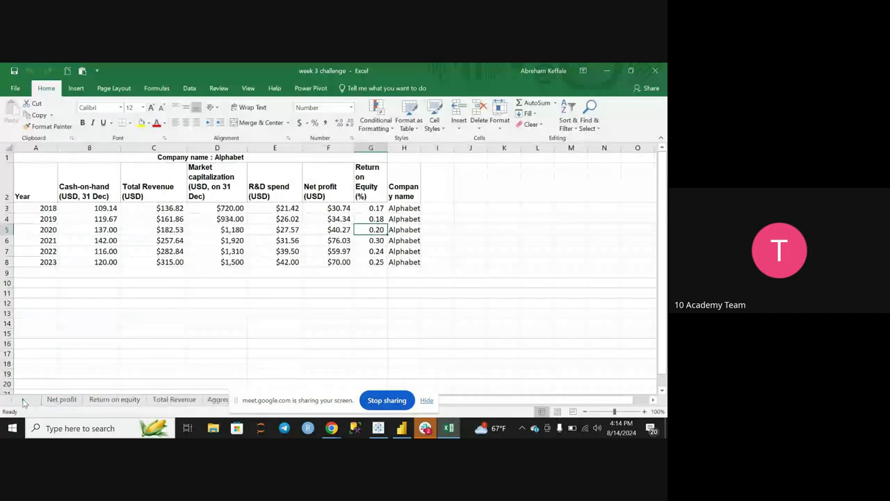
pyautogui.click(30, 401)
pyautogui.click(30, 401)
pyautogui.click(111, 402)
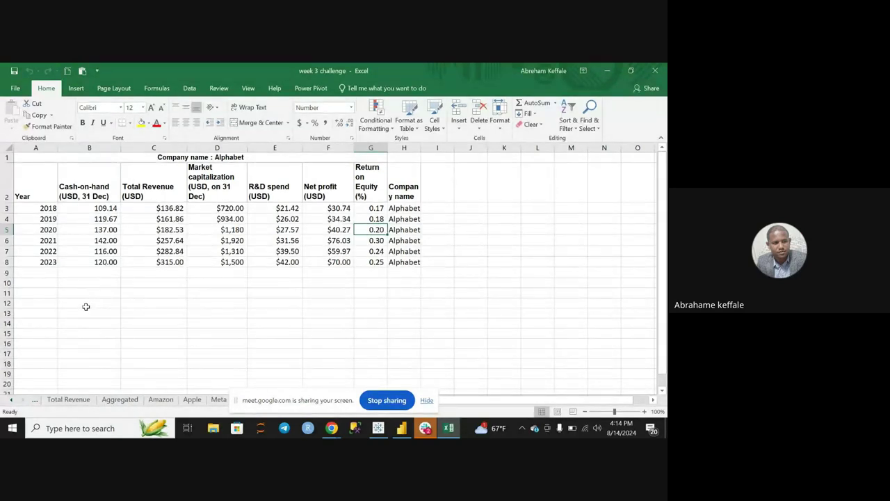
pyautogui.click(161, 399)
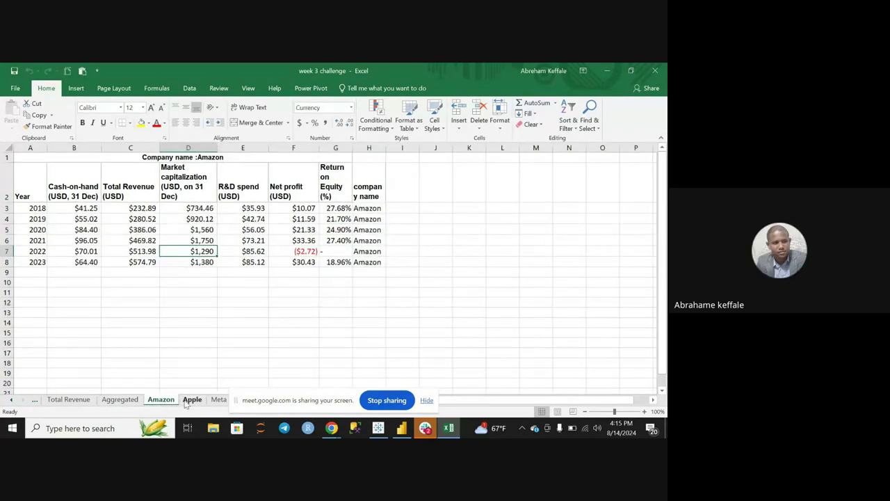
pyautogui.click(188, 402)
# View the combined data of all companies on the Aggregated sheet, including its Company name column.
pyautogui.click(124, 399)
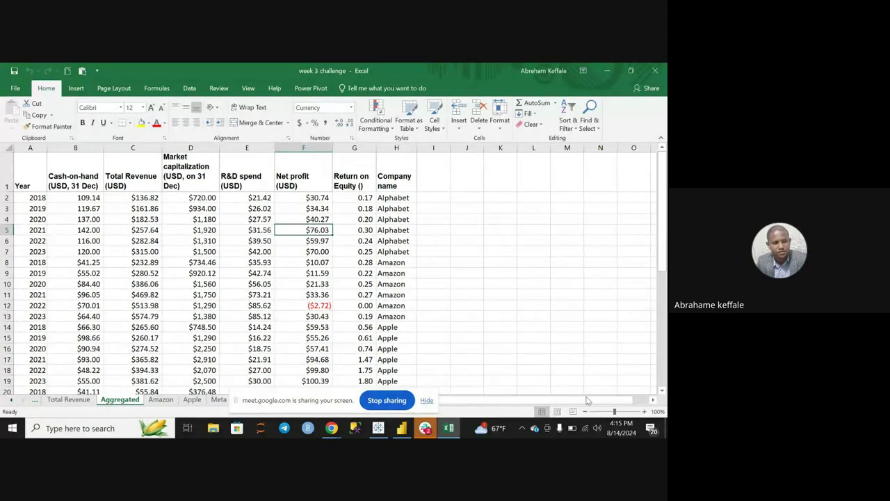
pyautogui.click(654, 402)
pyautogui.click(654, 402)
pyautogui.click(654, 402)
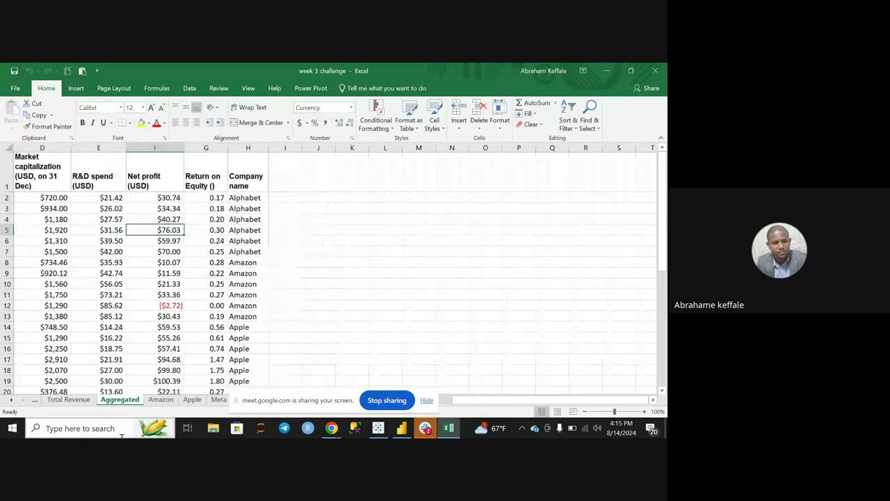
# Review the pivot tables and line charts on the Net profit, Return on equity and Total Revenue sheets.
pyautogui.click(12, 402)
pyautogui.click(12, 402)
pyautogui.click(11, 402)
pyautogui.click(12, 402)
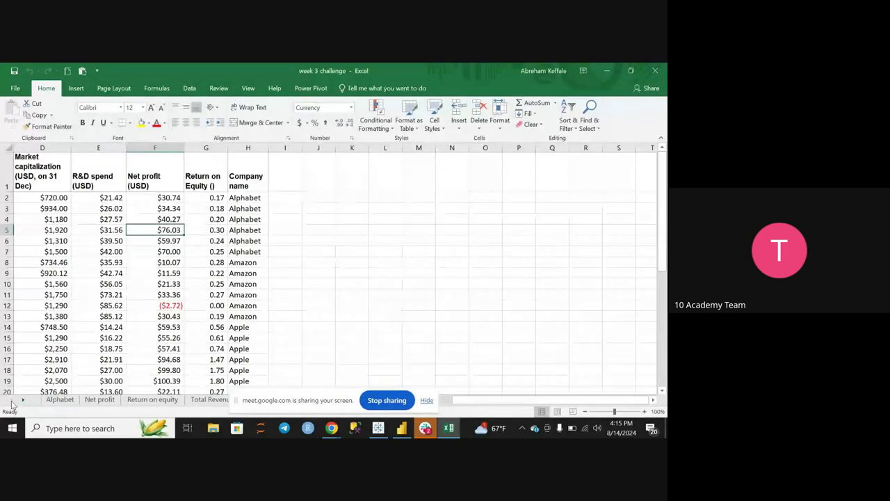
pyautogui.click(427, 401)
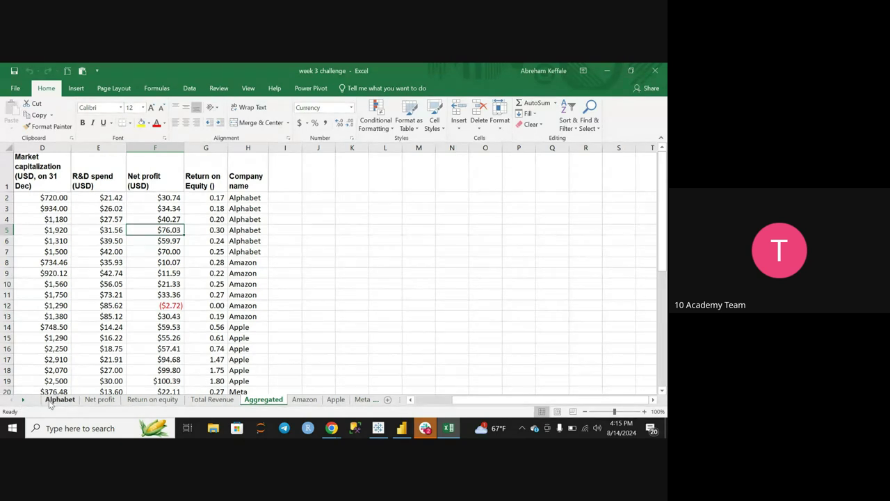
pyautogui.click(99, 400)
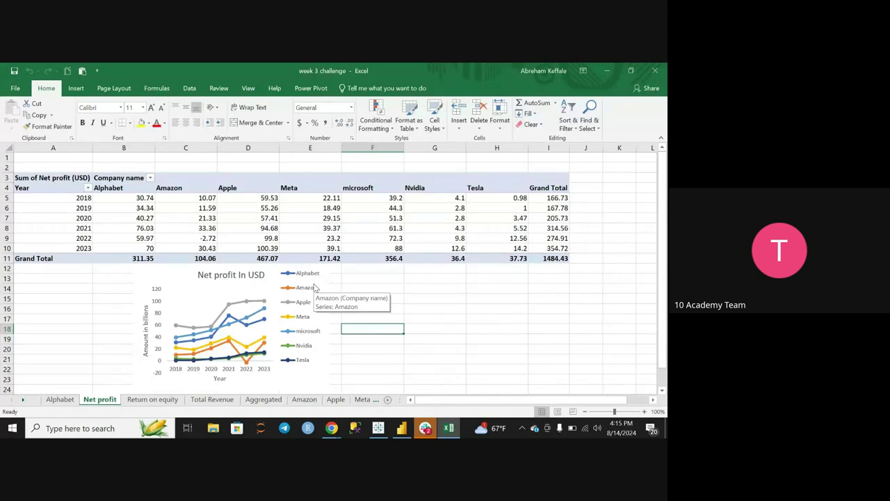
pyautogui.click(235, 231)
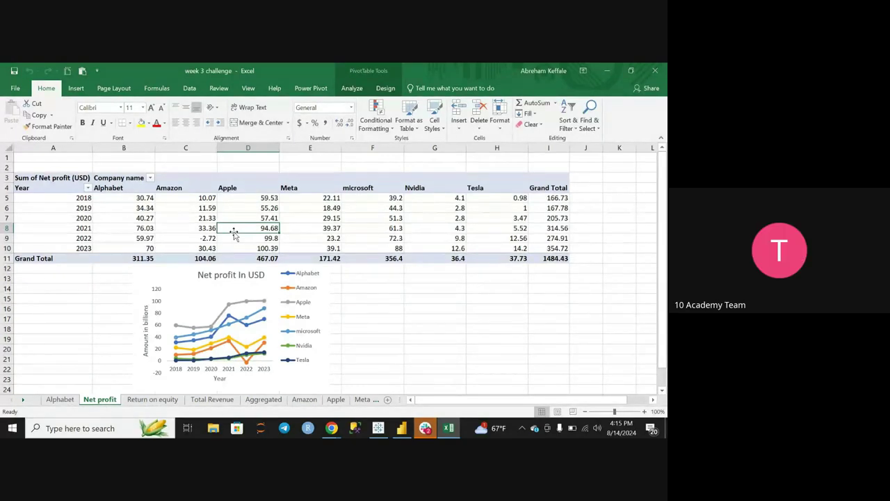
pyautogui.click(232, 298)
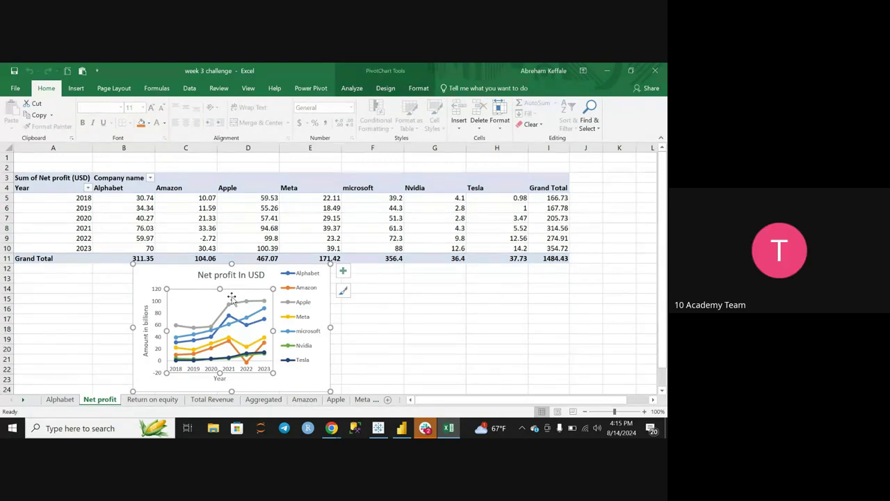
pyautogui.click(150, 398)
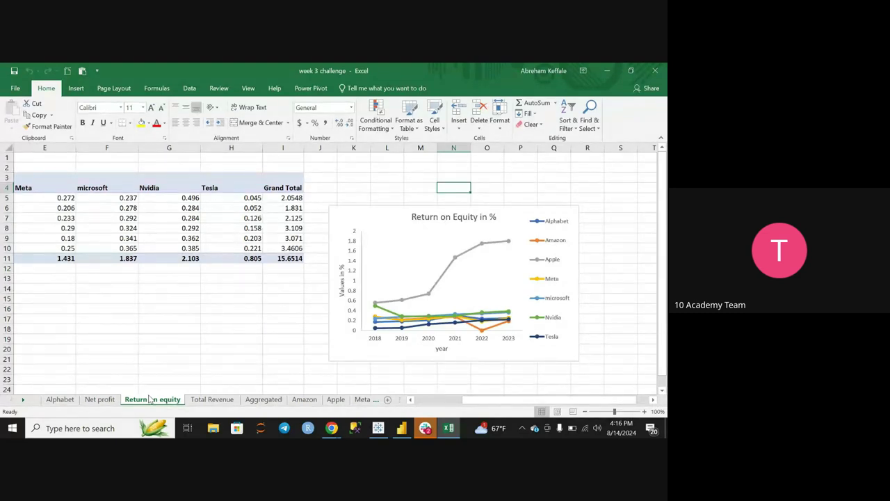
pyautogui.click(210, 399)
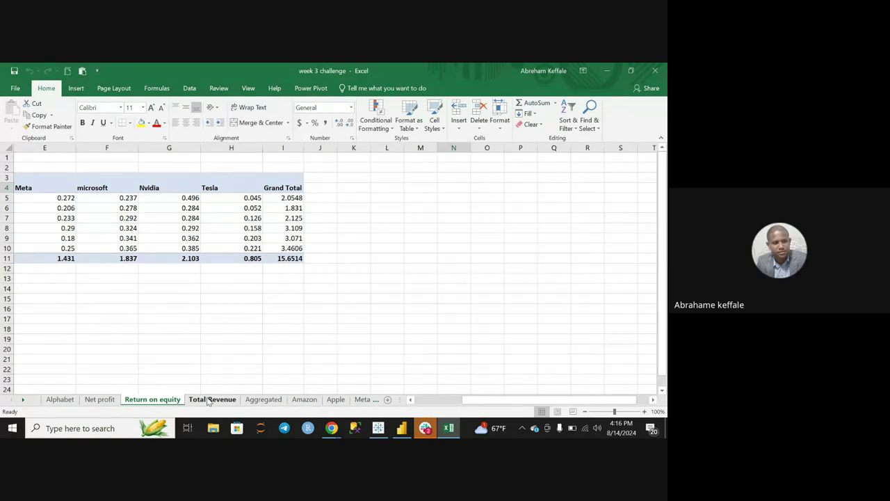
# View the net profit line charts in Tableau Public and Power BI Desktop, and return to the Total Revenue sheet in Excel.
pyautogui.click(378, 428)
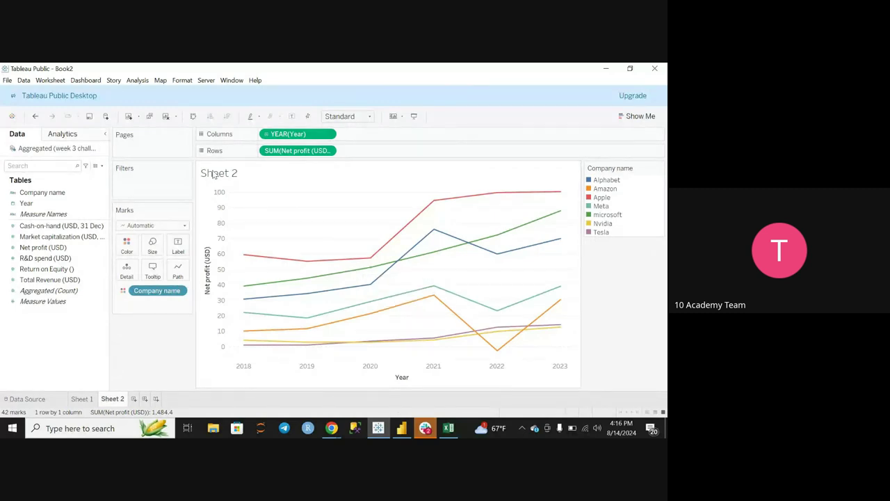
pyautogui.click(402, 428)
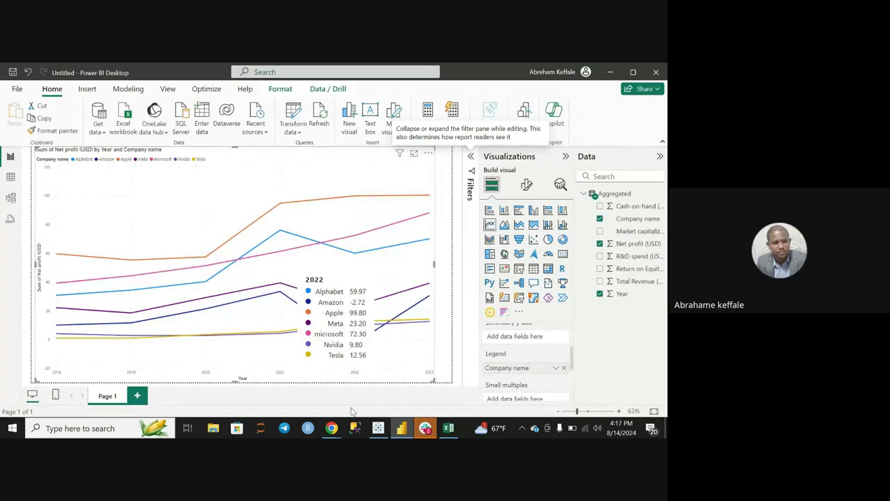
pyautogui.moveTo(331, 428)
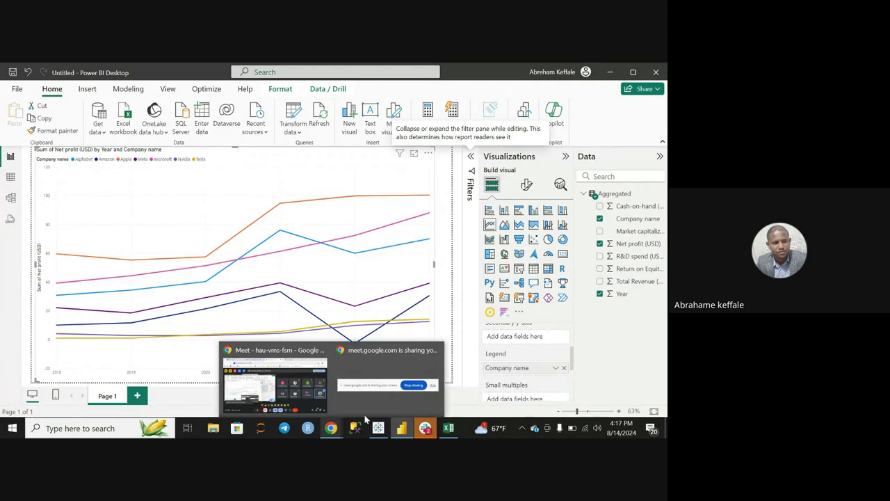
pyautogui.click(449, 428)
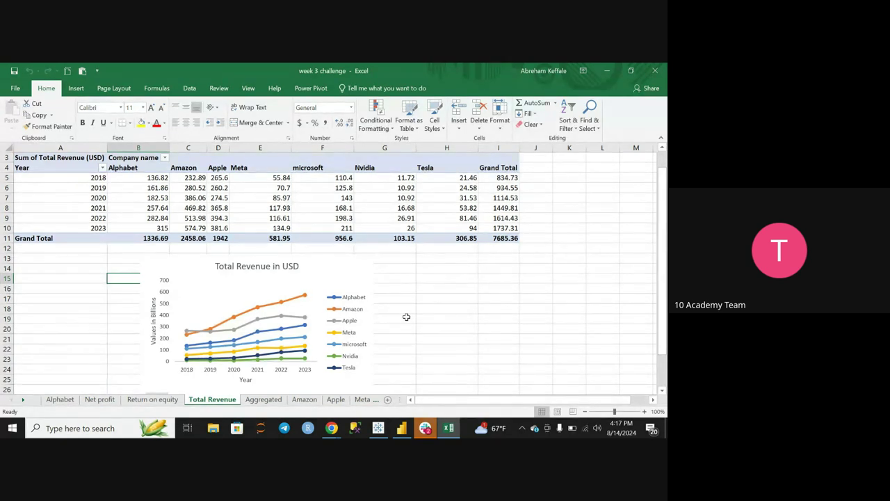
# Switch to the Google Meet window in Chrome and stop presenting the screen.
pyautogui.click(331, 428)
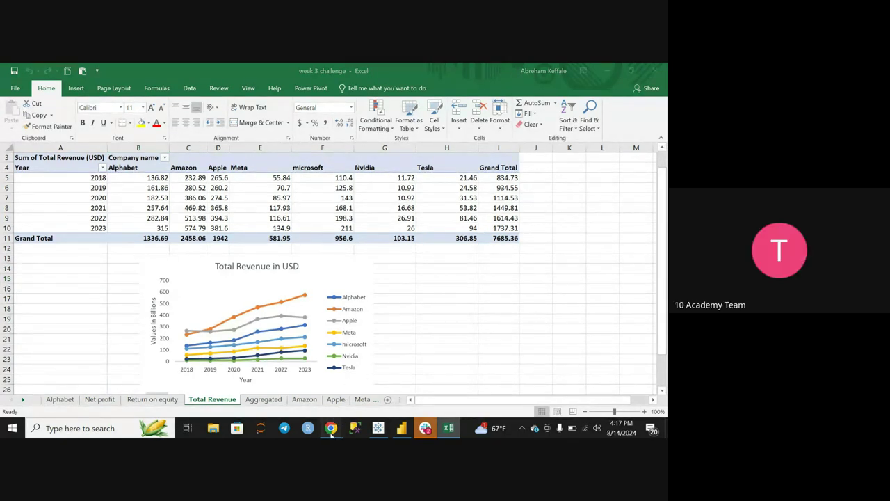
pyautogui.click(233, 405)
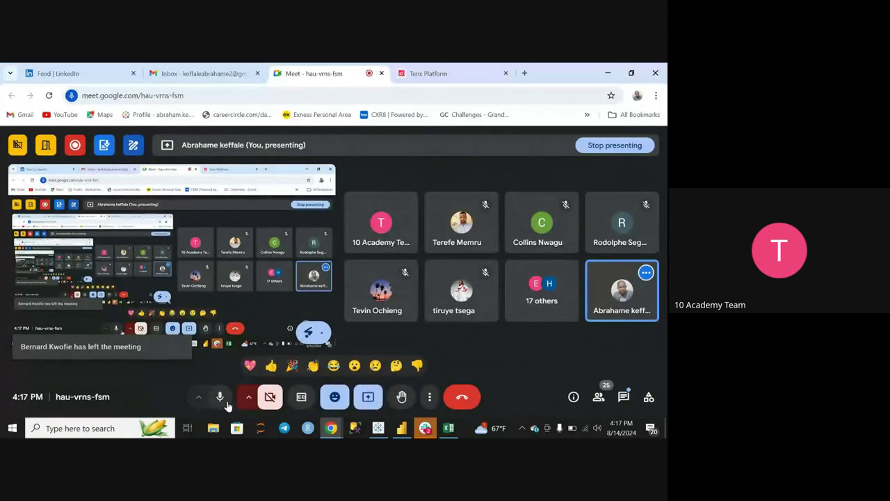
pyautogui.click(368, 397)
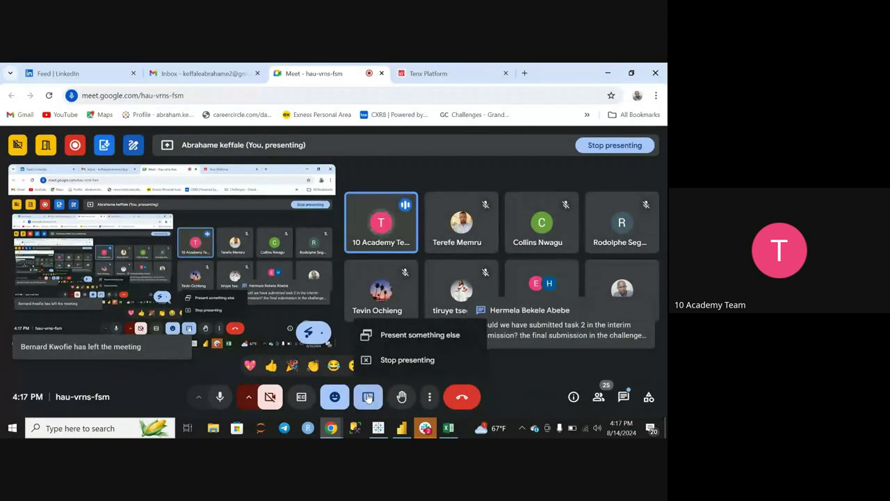
pyautogui.click(391, 362)
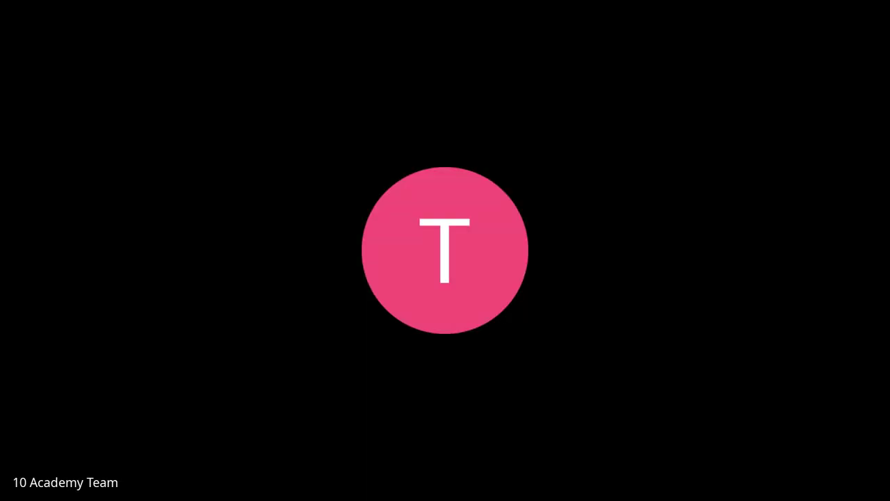
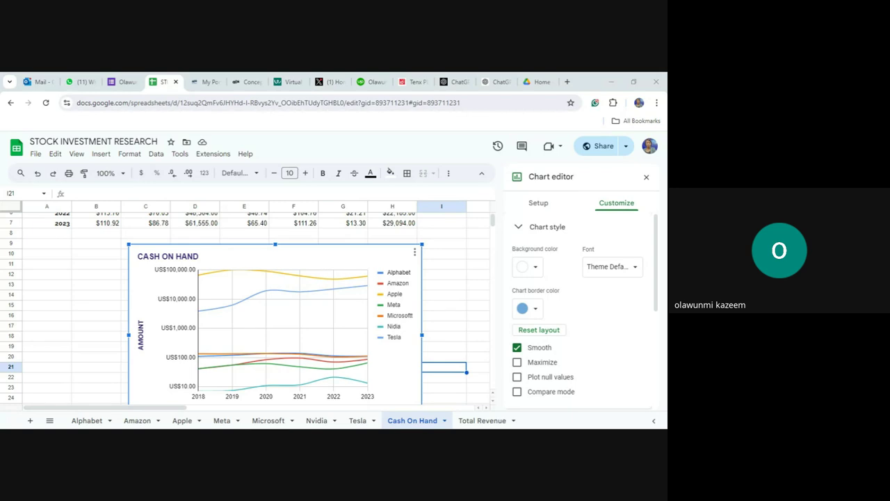
# Examine the CASH ON HAND line chart against the yearly company table on the Cash On Hand sheet.
pyautogui.scroll(2, 274, 258)
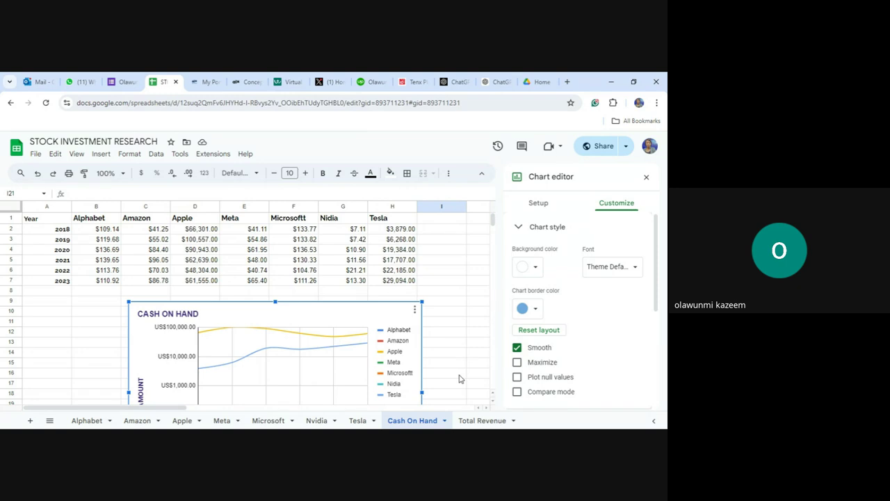
pyautogui.scroll(-3, 445, 357)
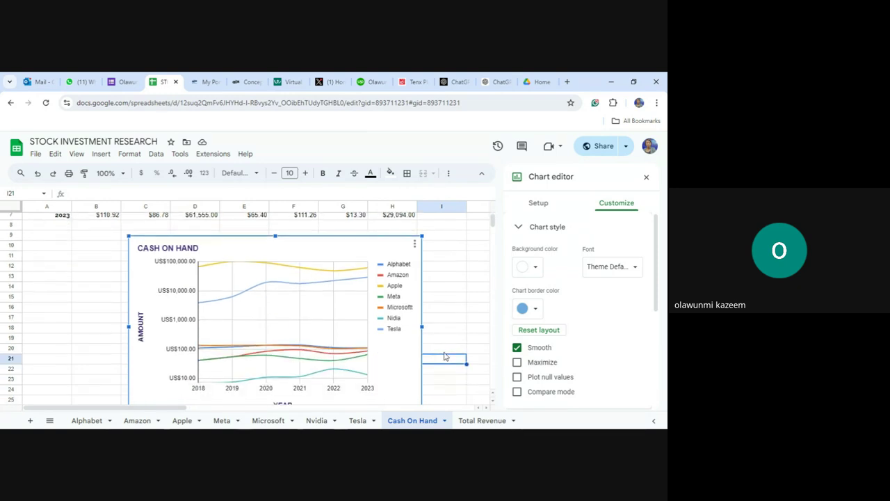
pyautogui.scroll(3, 445, 357)
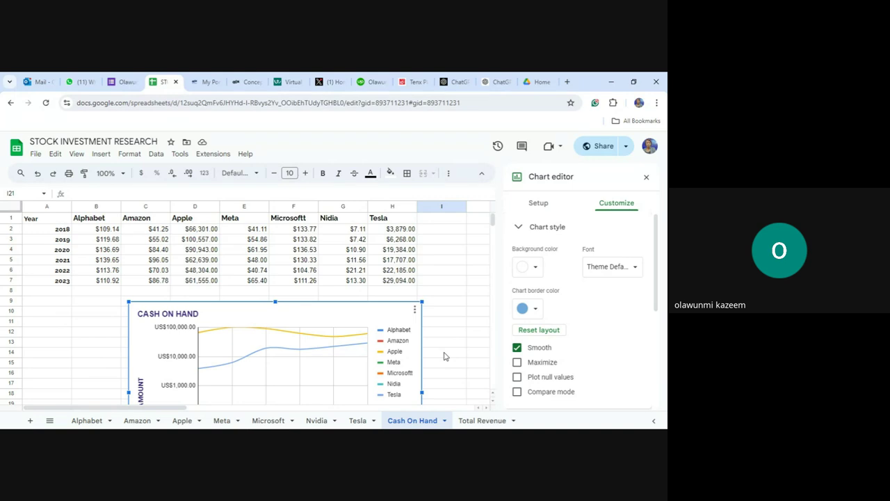